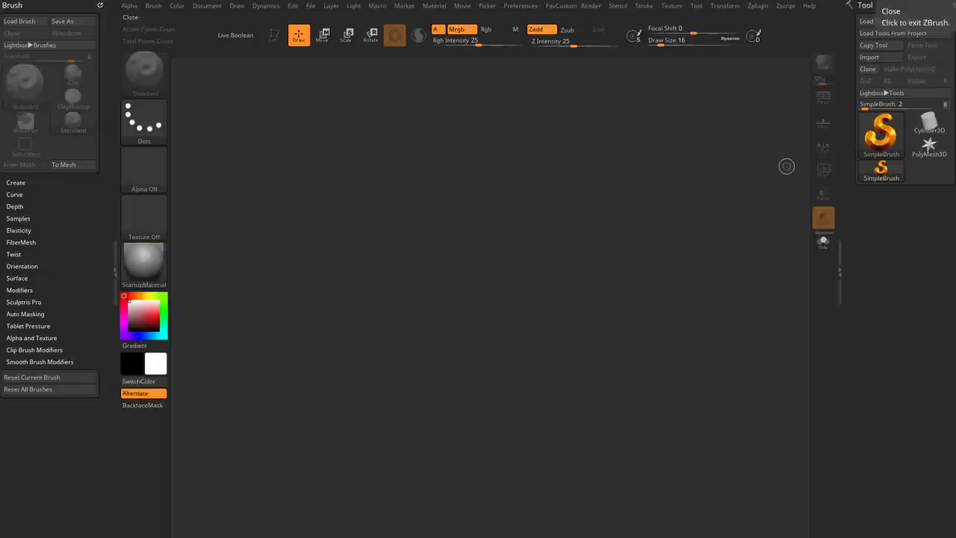
- Undo the stray canvas stroke and open the DemoAnimeHead project without saving the current changes
left_click_drag(594, 187, 583, 167)
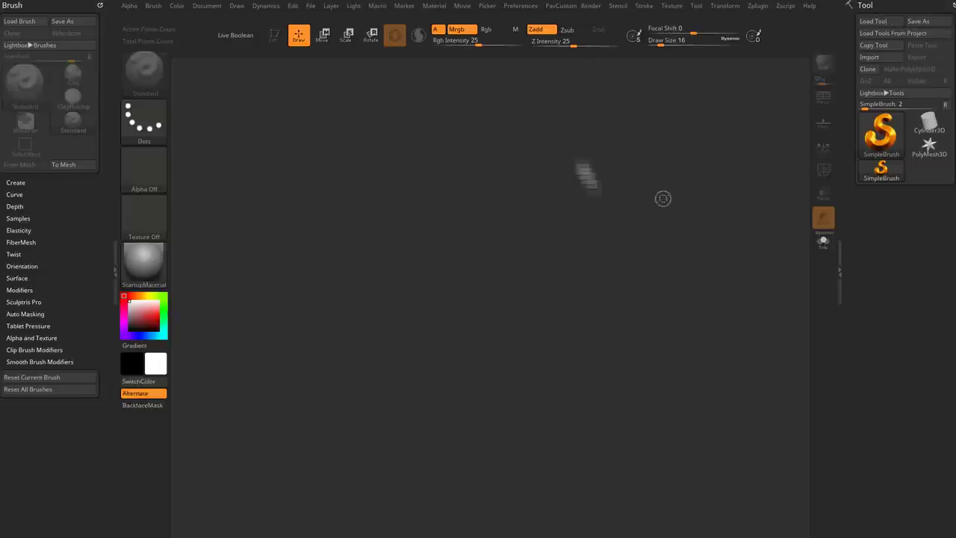
key("ctrl+z")
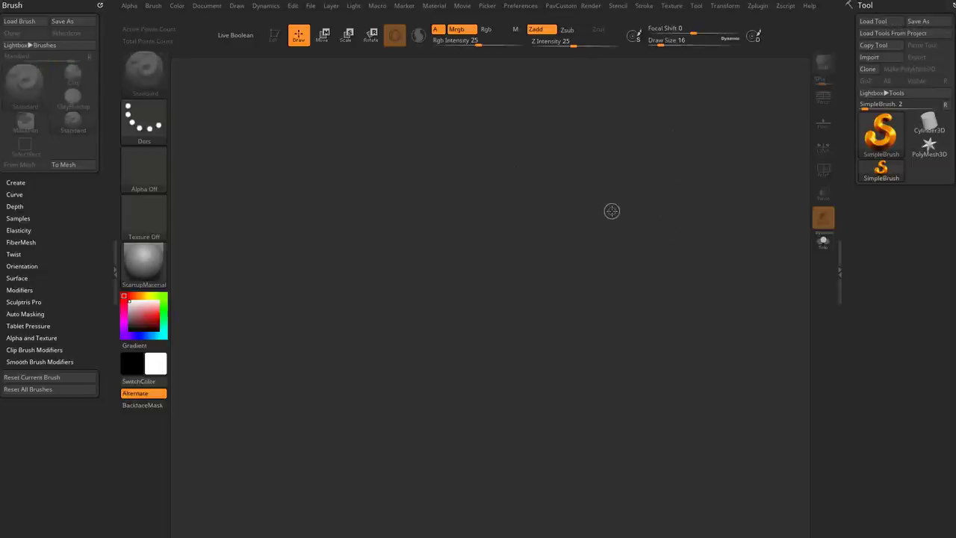
key("comma")
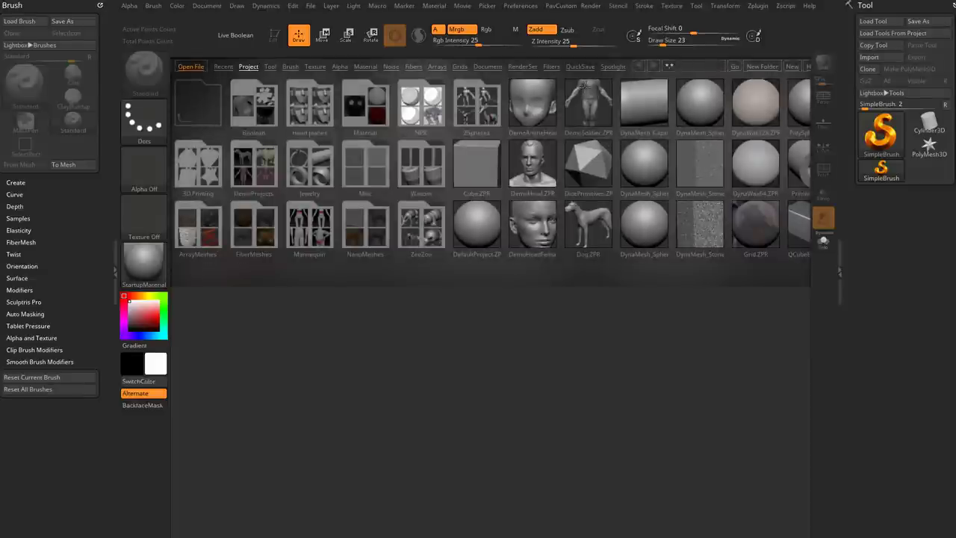
double_click(540, 110)
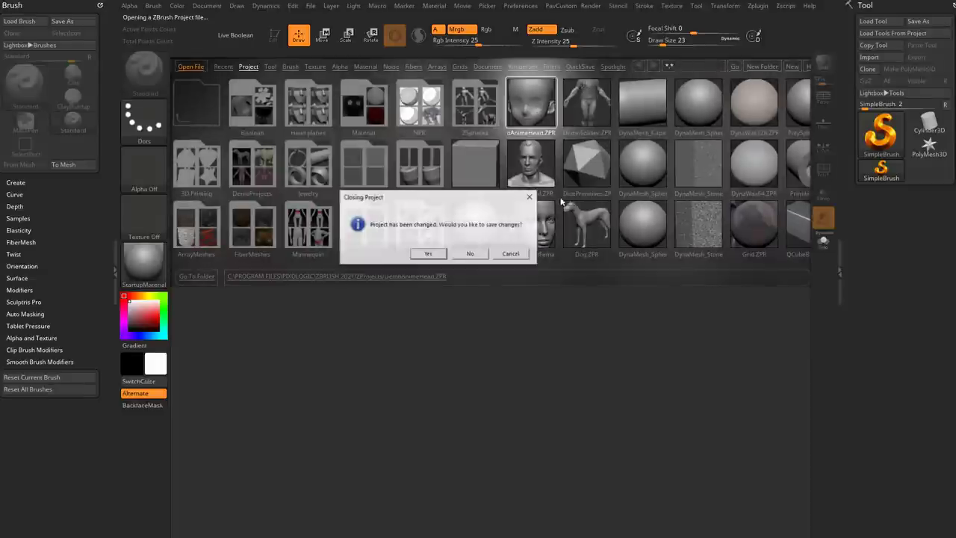
left_click(474, 254)
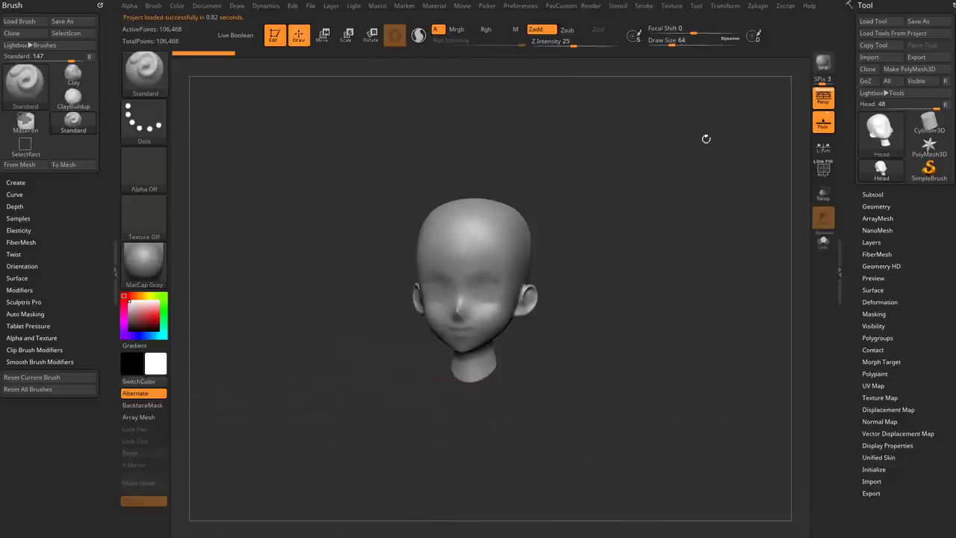
- Turn off the perspective view and the floor grid
left_click(816, 104)
left_click(813, 148)
left_click(811, 148)
left_click(818, 125)
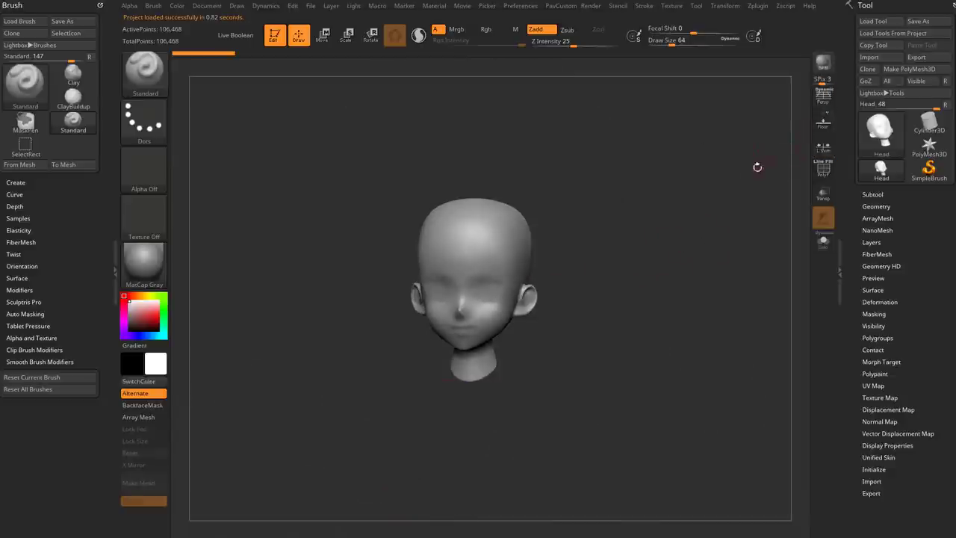
- Mask the scalp area of the head from a side view with the MaskLasso brush
left_click_drag(756, 167, 699, 203, "shift")
key("ctrl")
left_click(145, 75, "ctrl")
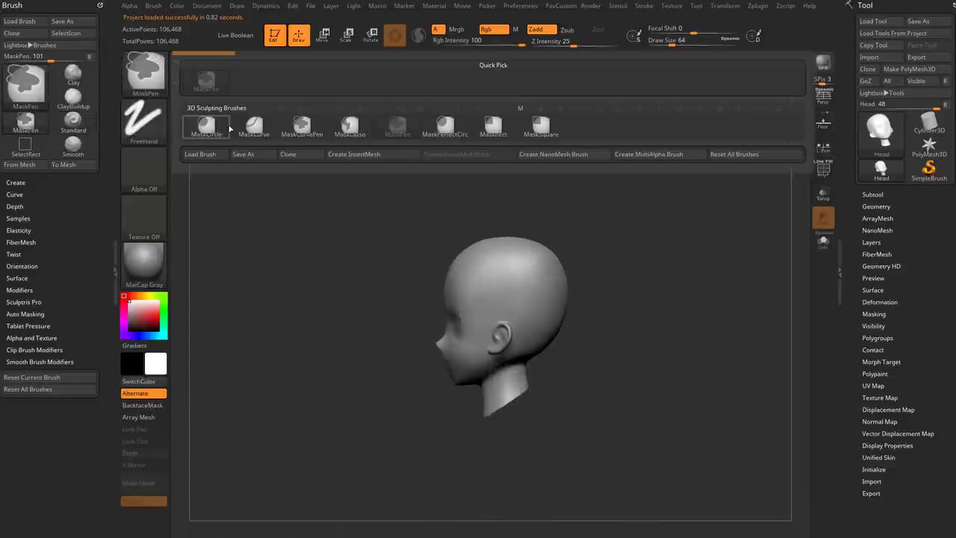
left_click(352, 127, "ctrl")
mouse_move(448, 200)
left_mouse_down("ctrl")
mouse_move(430, 251)
mouse_move(486, 305)
mouse_move(522, 322)
mouse_move(582, 178)
left_mouse_up("ctrl")
mouse_move(647, 258)
left_mouse_down()
mouse_move(726, 284)
mouse_move(700, 292)
left_mouse_up()
- Preview FiberMesh fibers on the masked scalp and set their Length to about 1580
left_click(864, 254)
left_click(866, 254)
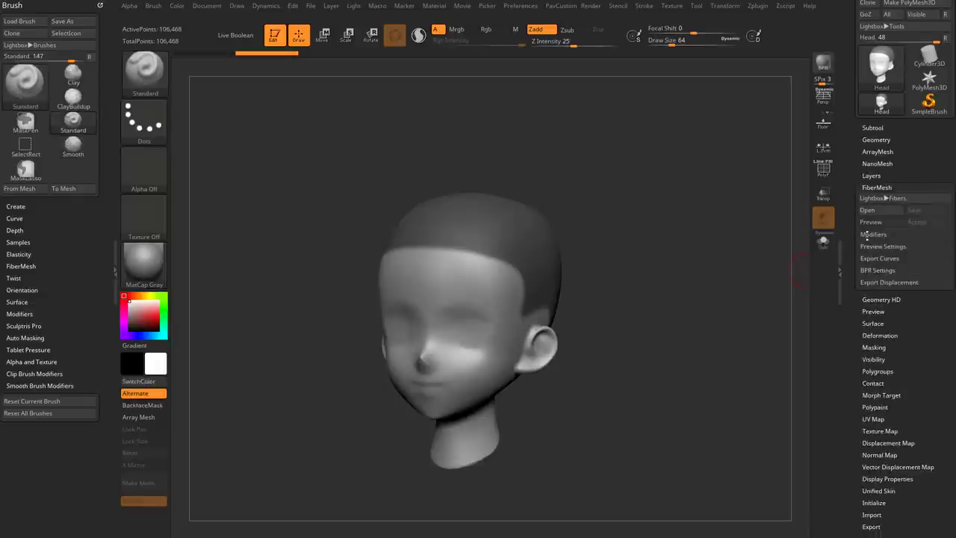
left_click(877, 236)
left_click_drag(848, 251, 918, 160)
left_click(877, 119)
left_click_drag(889, 127, 857, 111)
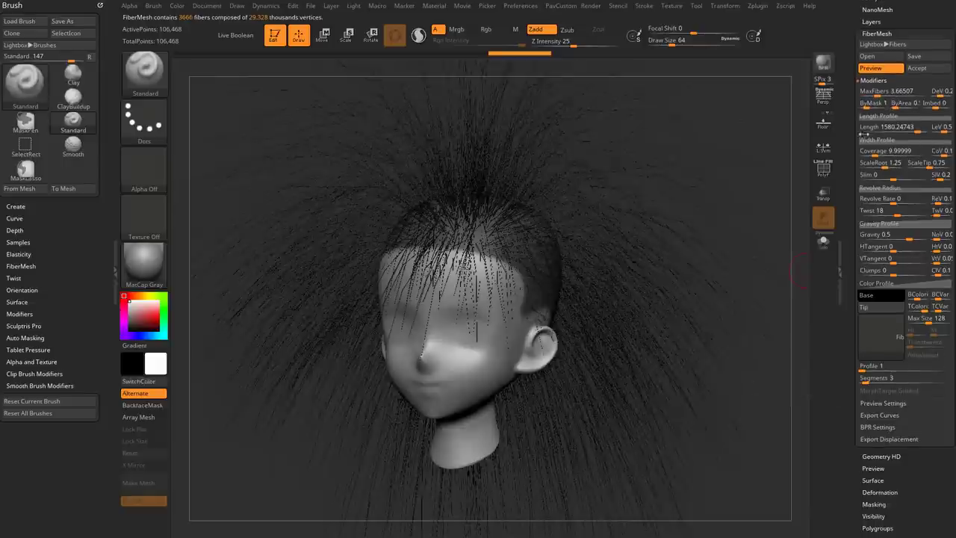
- Raise both ends of the fibers' Width Profile curve to the maximum for a constant full width
left_click(886, 139)
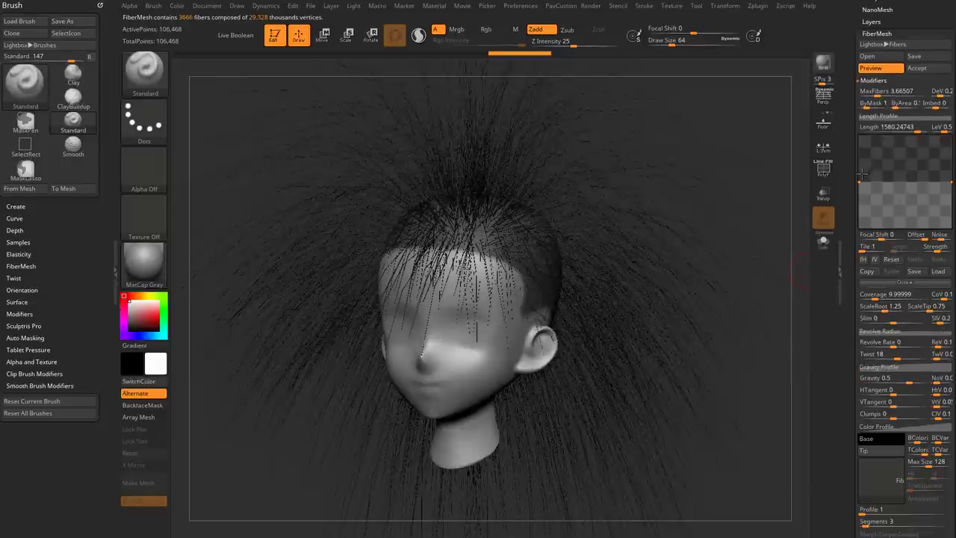
left_click_drag(862, 178, 860, 134)
left_click_drag(951, 181, 953, 134)
left_click_drag(796, 218, 789, 199)
- Set the fibers' Coverage to 5000, ScaleRoot and ScaleTip to 1, Twist to 0 and Gravity to 1
left_click_drag(856, 296, 928, 278)
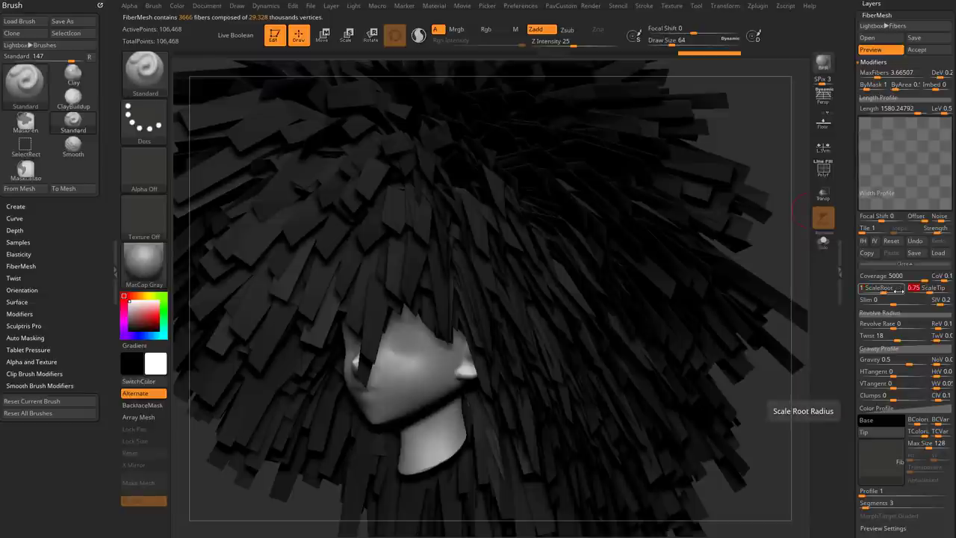
key("Return")
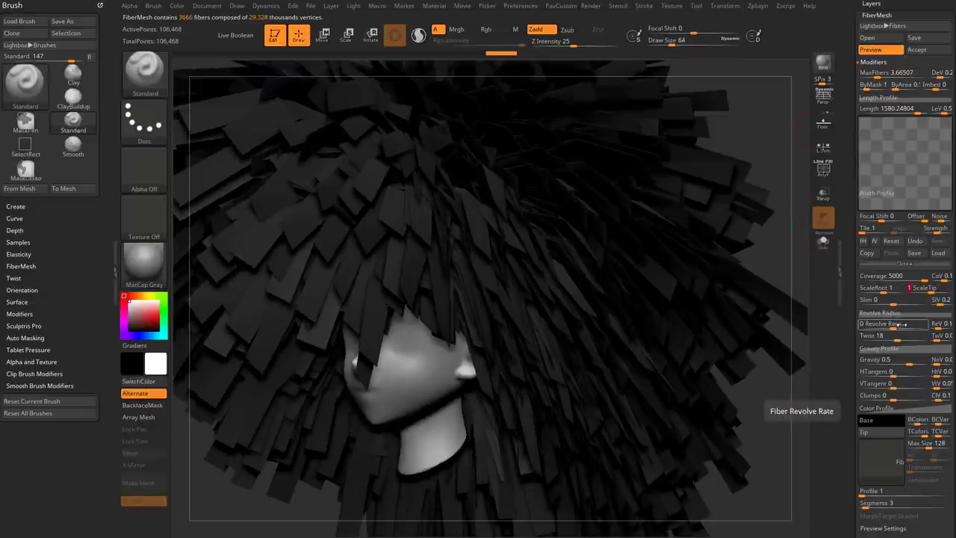
left_click_drag(893, 339, 889, 338)
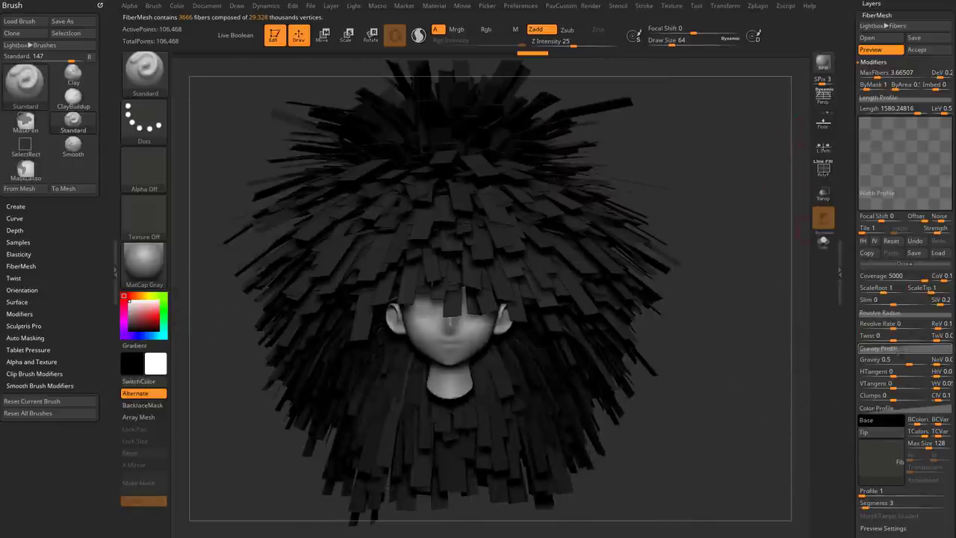
left_click_drag(909, 362, 929, 362)
mouse_move(746, 287)
left_mouse_down()
mouse_move(718, 285)
mouse_move(749, 292)
left_mouse_up()
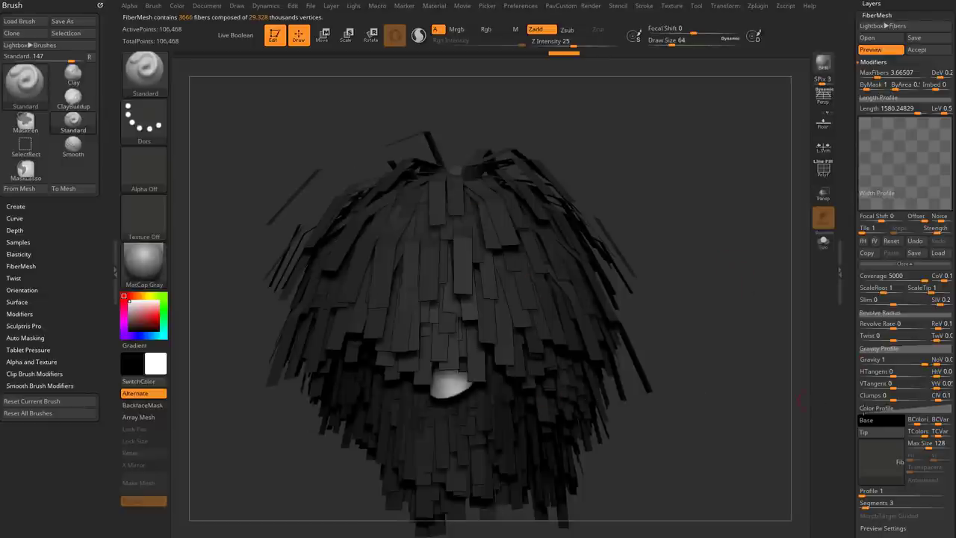
- Set the colorize strength of both the fiber base and tip colors to 0
left_click(876, 424)
left_click(787, 496)
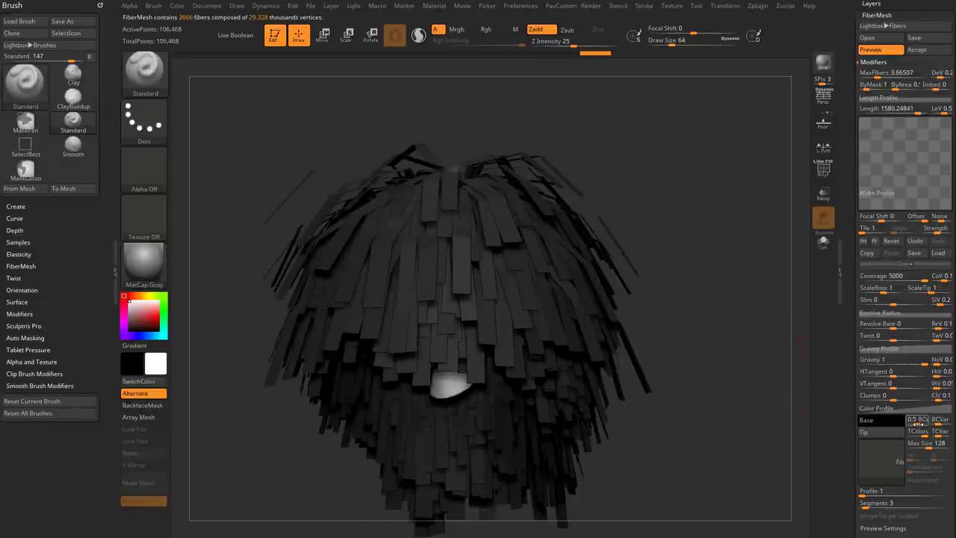
left_click_drag(908, 426, 903, 437)
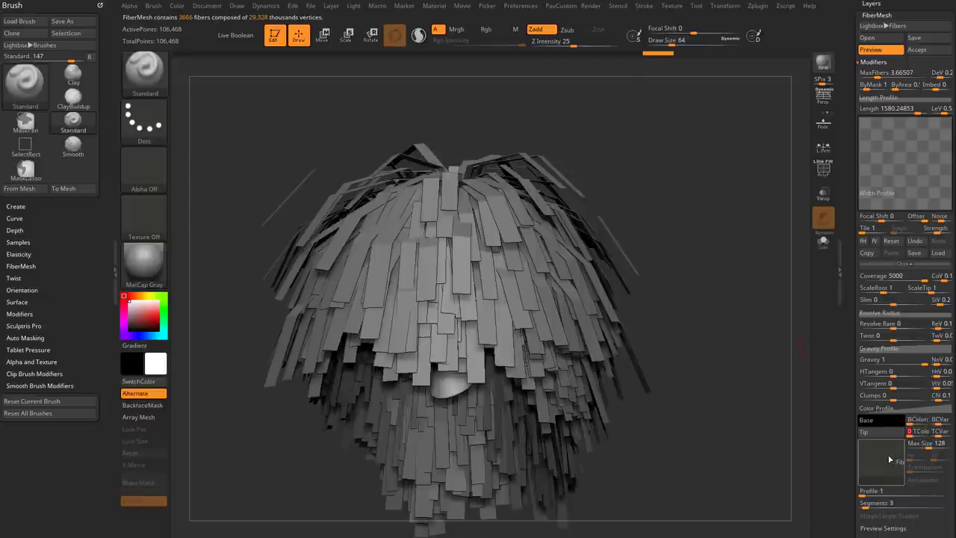
left_click_drag(747, 354, 702, 299)
mouse_move(758, 308)
left_mouse_down()
mouse_move(769, 318)
mouse_move(727, 305)
mouse_move(771, 321)
left_mouse_up()
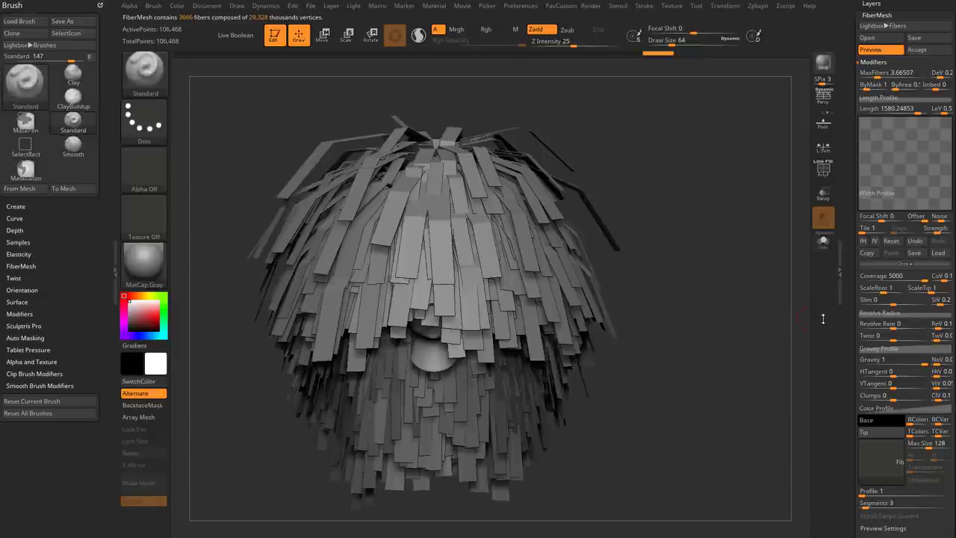
- Reduce the fibers' MaxFibers value to about 0.33
left_click_drag(889, 104, 890, 147)
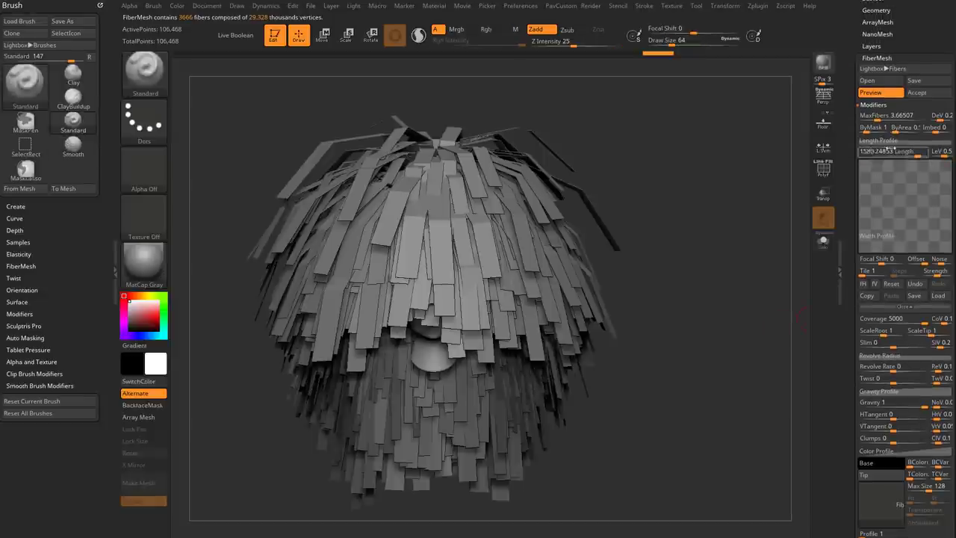
left_click(875, 117)
left_click(870, 118)
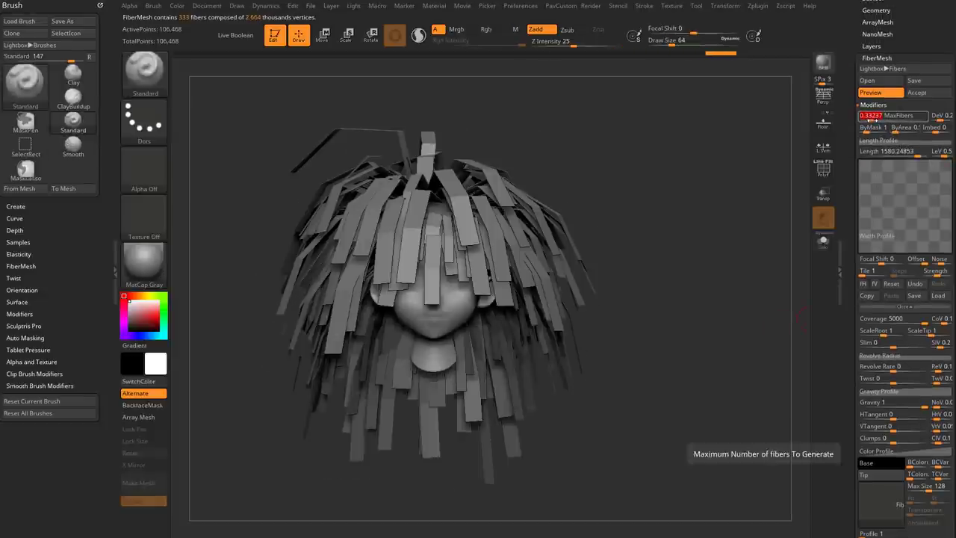
- Shorten and narrow the fibers by setting Length to about 868 and Coverage to about 897
left_click_drag(861, 298, 862, 263)
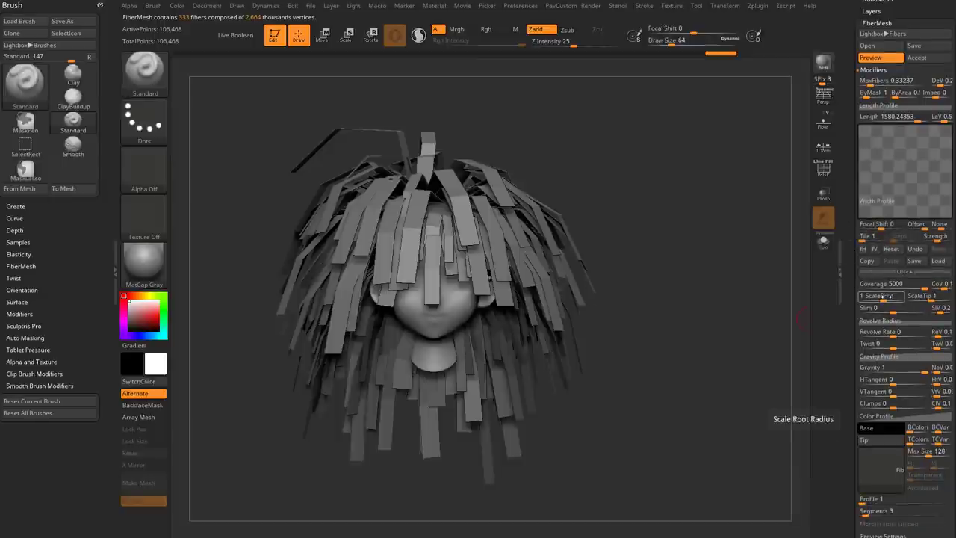
left_click_drag(918, 118, 903, 119)
left_click_drag(700, 270, 697, 295)
mouse_move(856, 305)
left_mouse_down()
mouse_move(856, 296)
mouse_move(854, 319)
left_mouse_up()
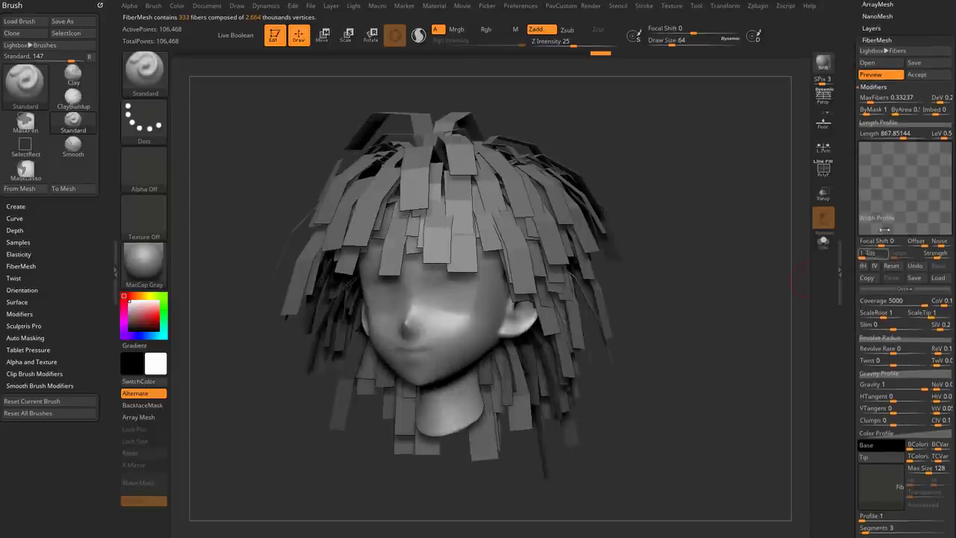
left_click_drag(925, 301, 906, 301)
left_click_drag(779, 311, 752, 316)
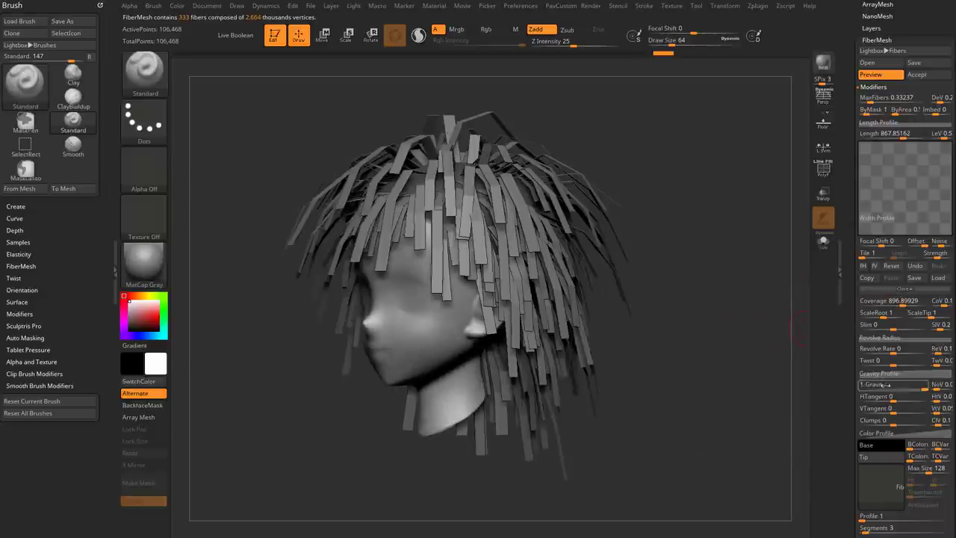
- Reapply Gravity 1 to the fibers with the head turned upside down, and again with the head upright
left_click_drag(808, 375, 801, 352)
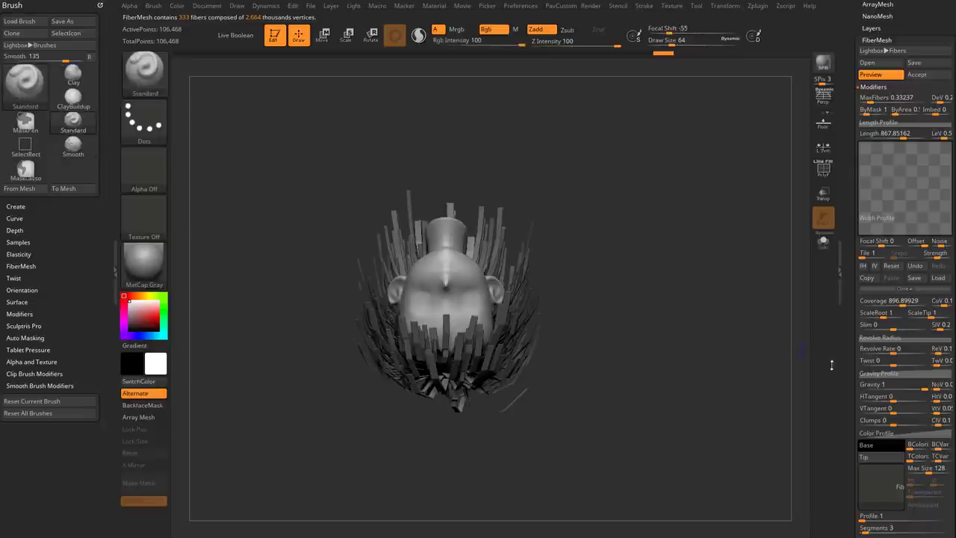
left_click(926, 386)
left_click_drag(807, 433, 680, 354)
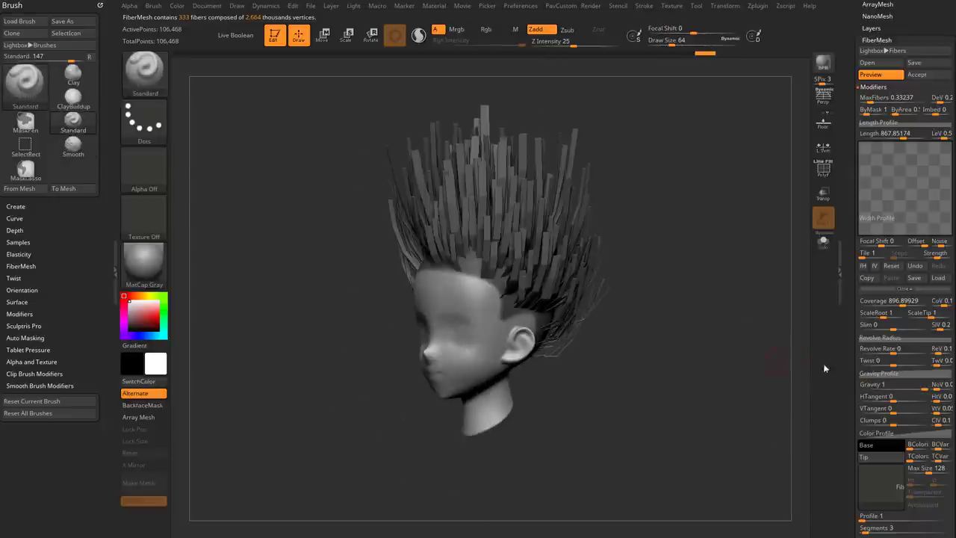
left_click_drag(906, 387, 931, 386)
left_click_drag(824, 361, 689, 315)
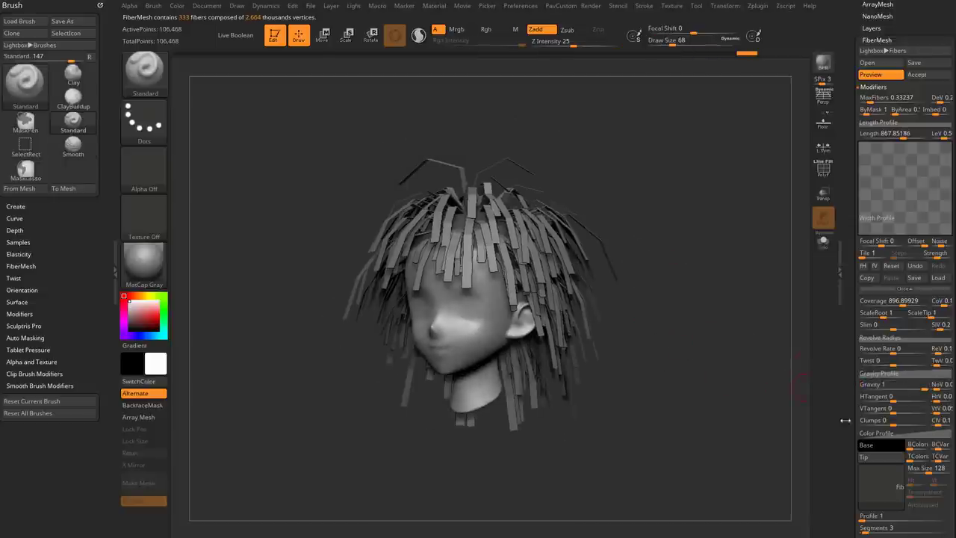
- Apply the vertical rainbow texture to the fibers and always allow auto-resizing of large textures
left_click(879, 486)
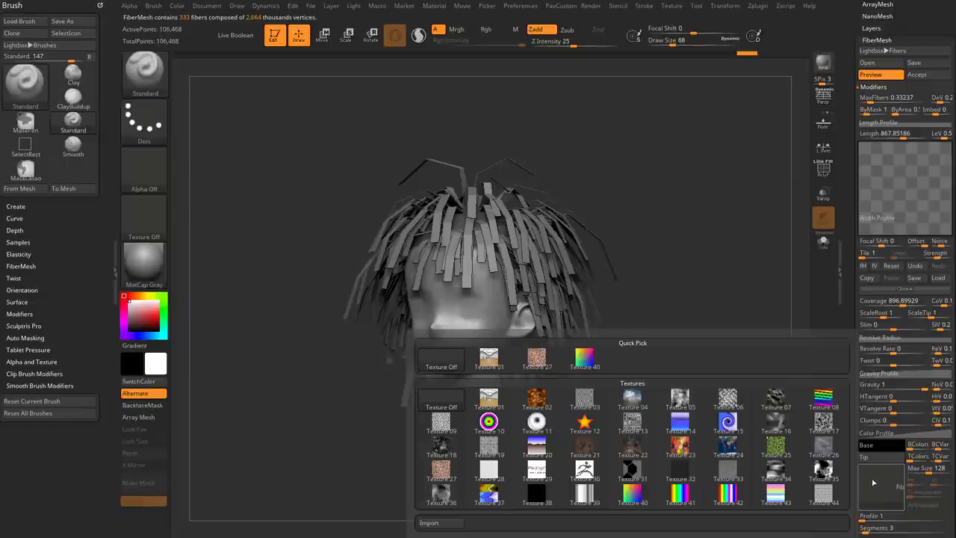
left_click(714, 482)
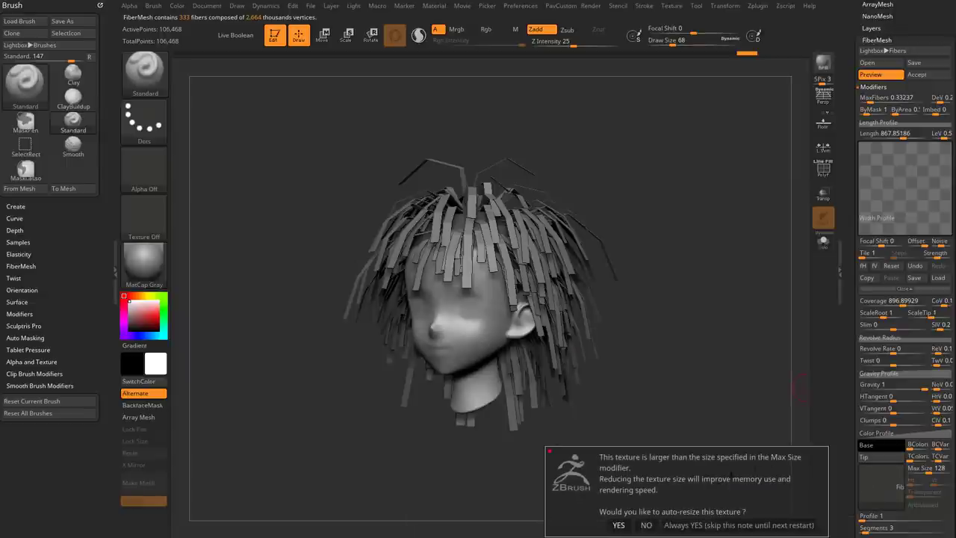
left_click(684, 526)
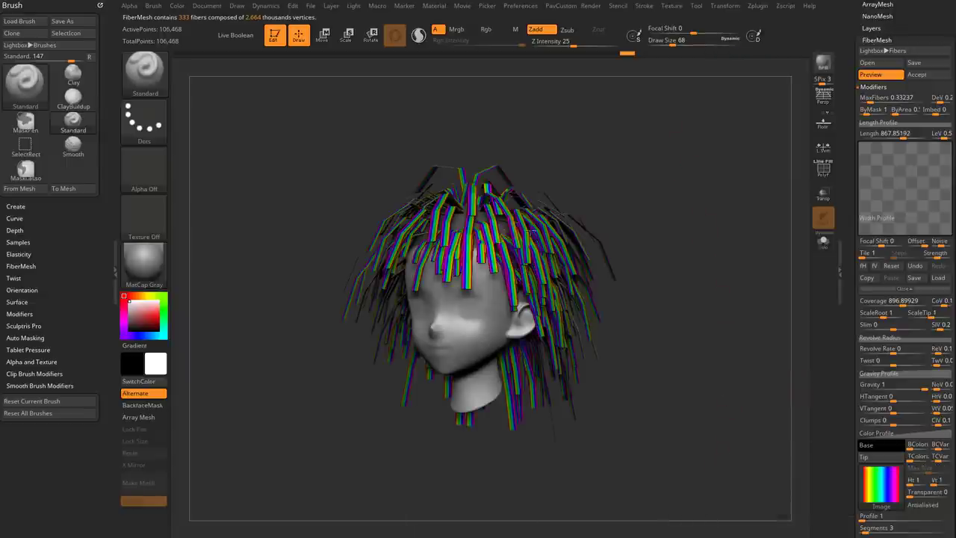
left_click_drag(609, 170, 698, 228)
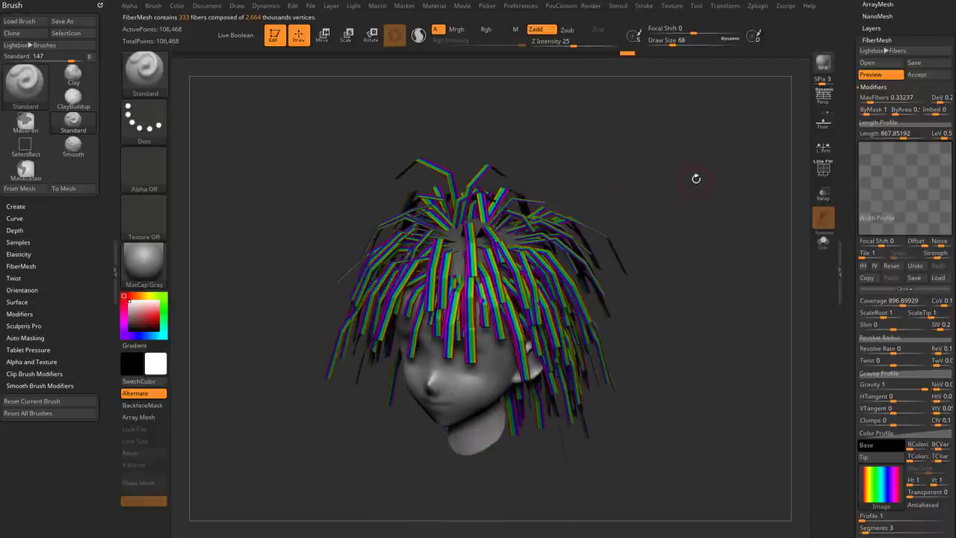
- Make Texture 41 the current texture and rotate it 90 degrees
left_click(676, 7)
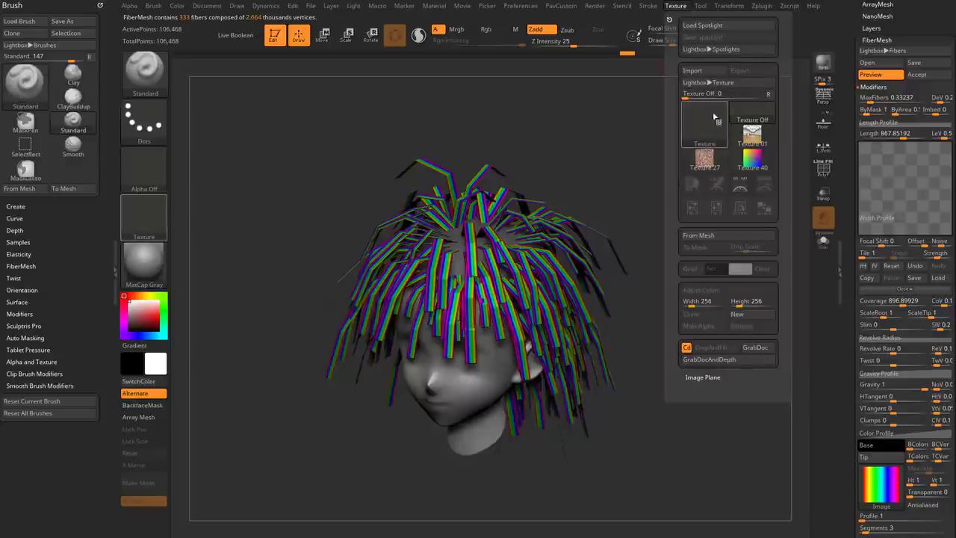
left_click(702, 123)
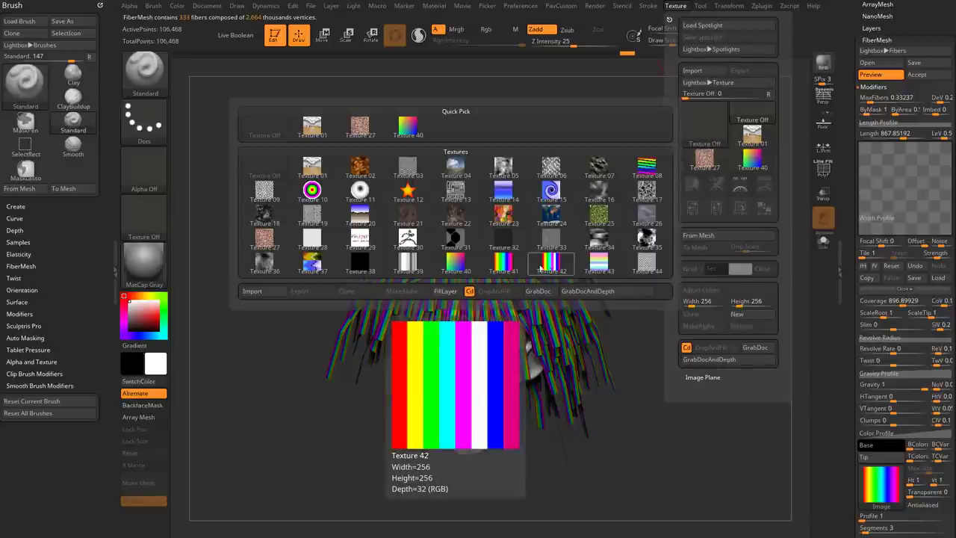
left_click(503, 263)
left_click(676, 6)
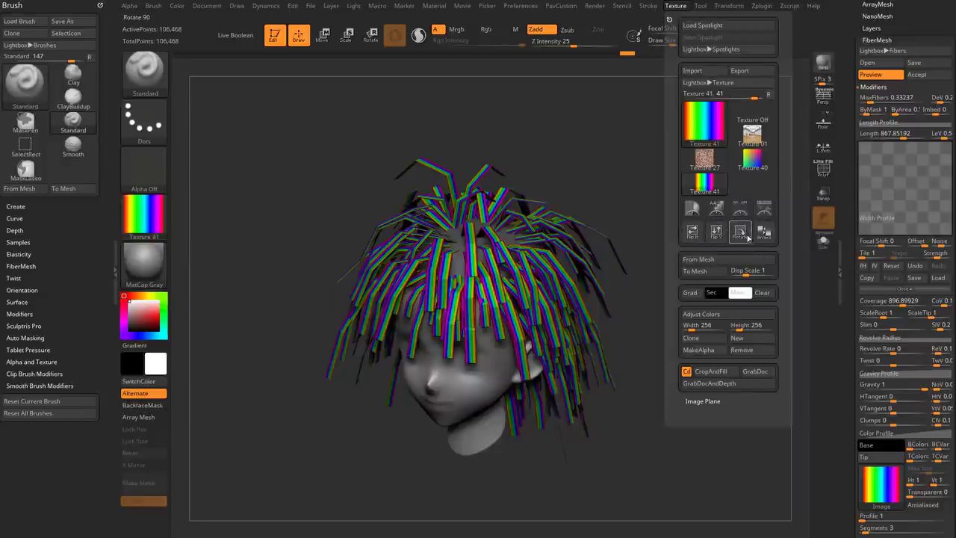
left_click(740, 233)
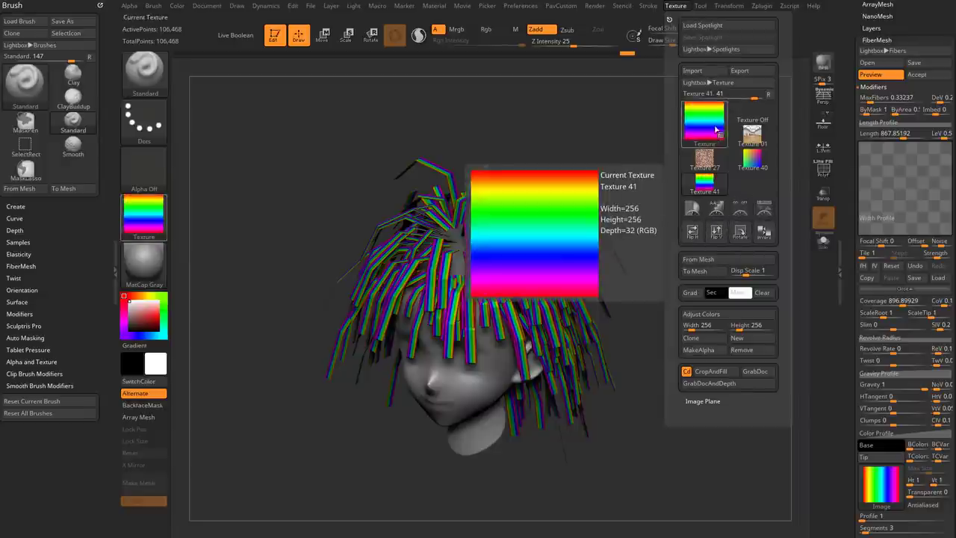
- Assign the rotated Texture 41 to the fibers as their image
left_click_drag(646, 172, 634, 148, "alt")
left_click_drag(848, 408, 848, 275)
left_click(880, 365)
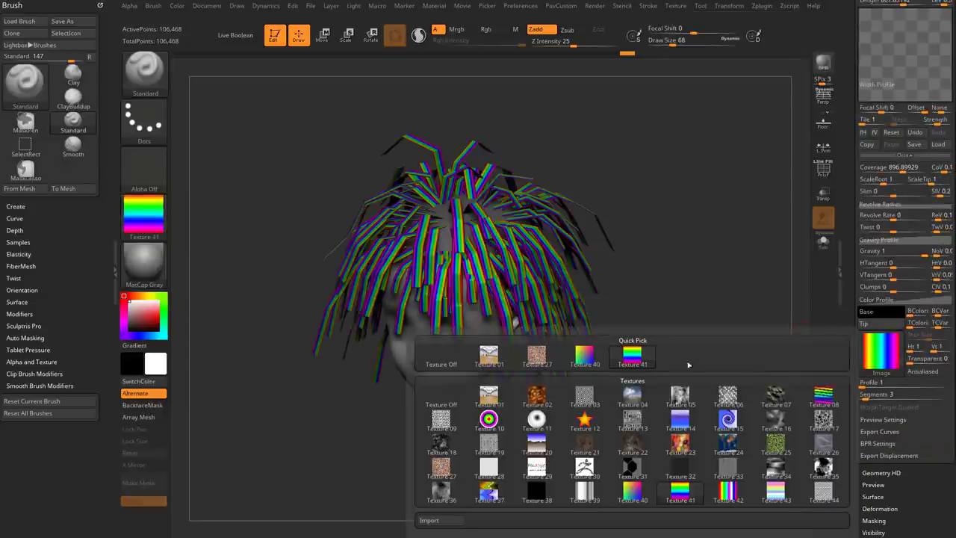
left_click(635, 358)
- Turn on the PolyFrame display for a close view of the textured fibers
mouse_move(736, 363)
left_mouse_down()
mouse_move(747, 327)
mouse_move(744, 365)
left_mouse_up()
left_click_drag(714, 261, 738, 251)
left_click(823, 172)
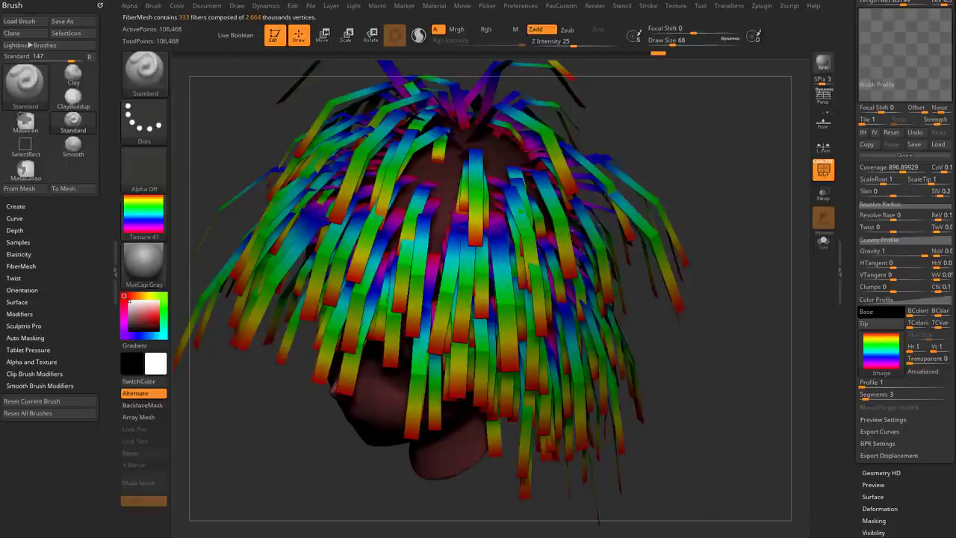
- Turn off the PolyFrame display and render the rainbow-textured fibers with BPR
left_click_drag(705, 334, 740, 327, "alt")
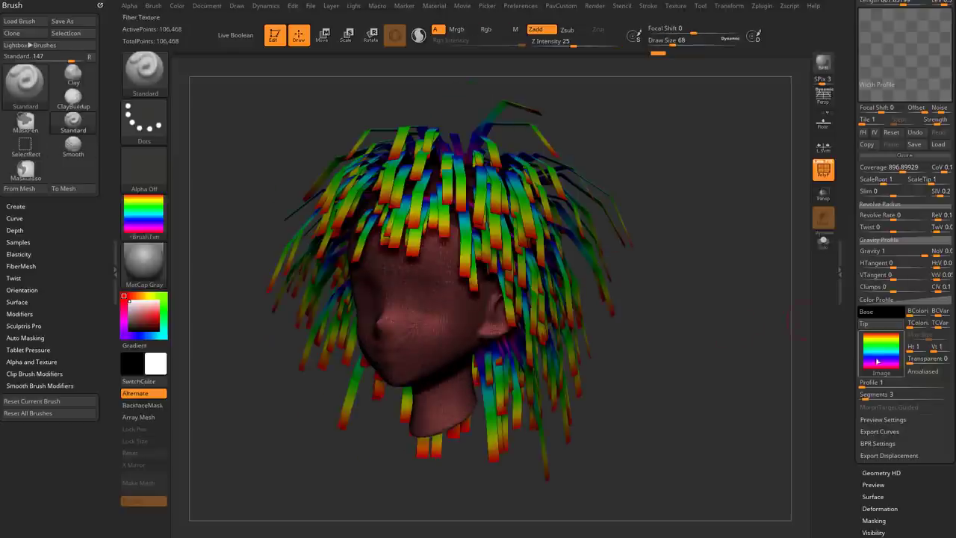
left_click_drag(849, 359, 848, 299)
left_click_drag(695, 318, 727, 333)
left_click_drag(787, 261, 715, 293)
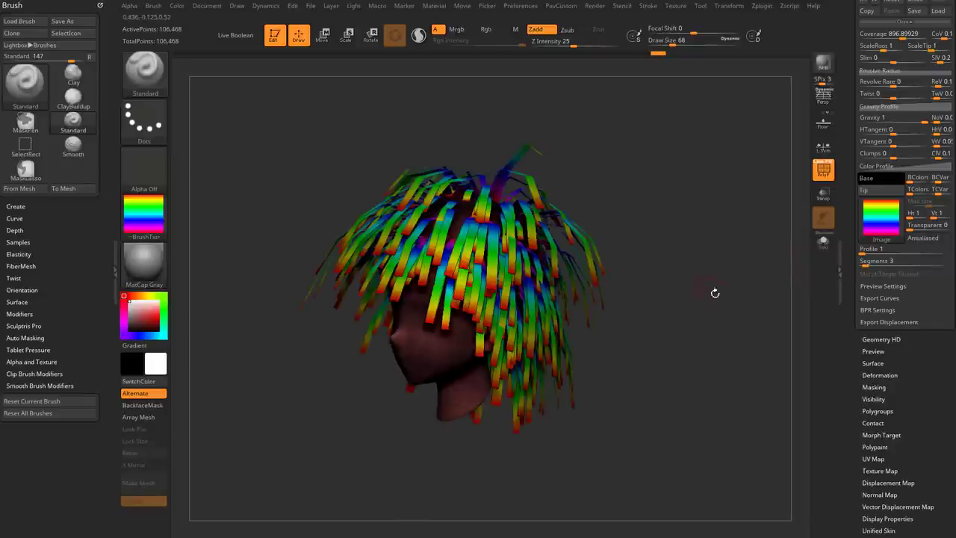
left_click_drag(710, 328, 715, 345)
left_click(824, 65)
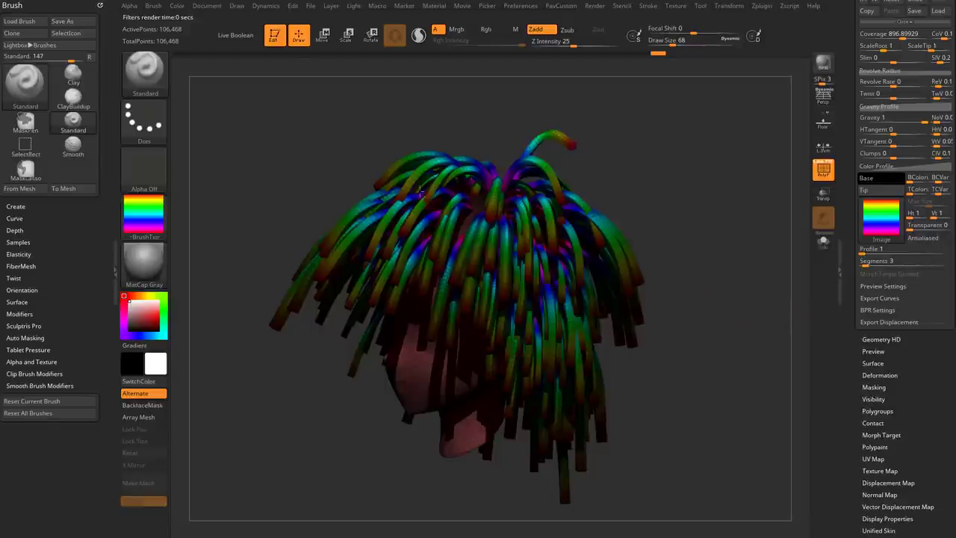
left_click(822, 171)
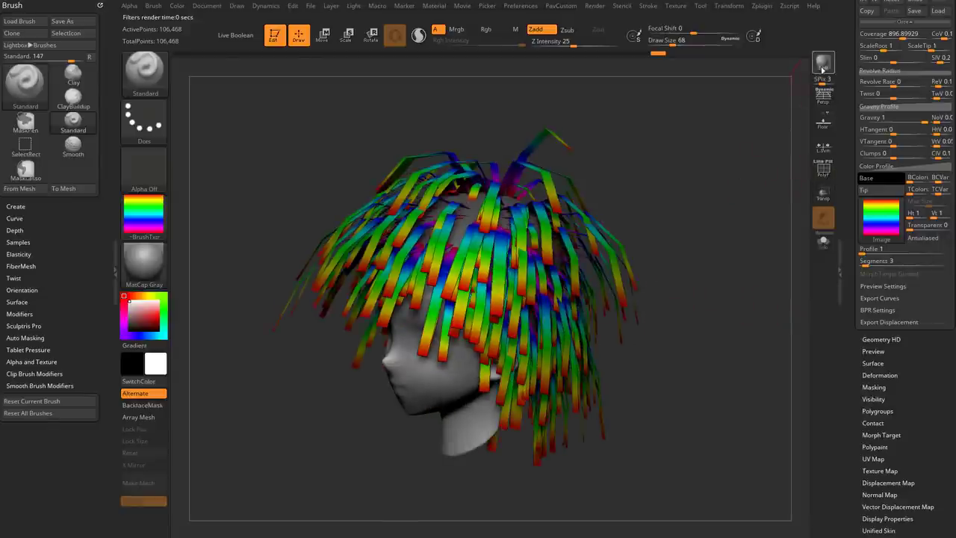
left_click(823, 66)
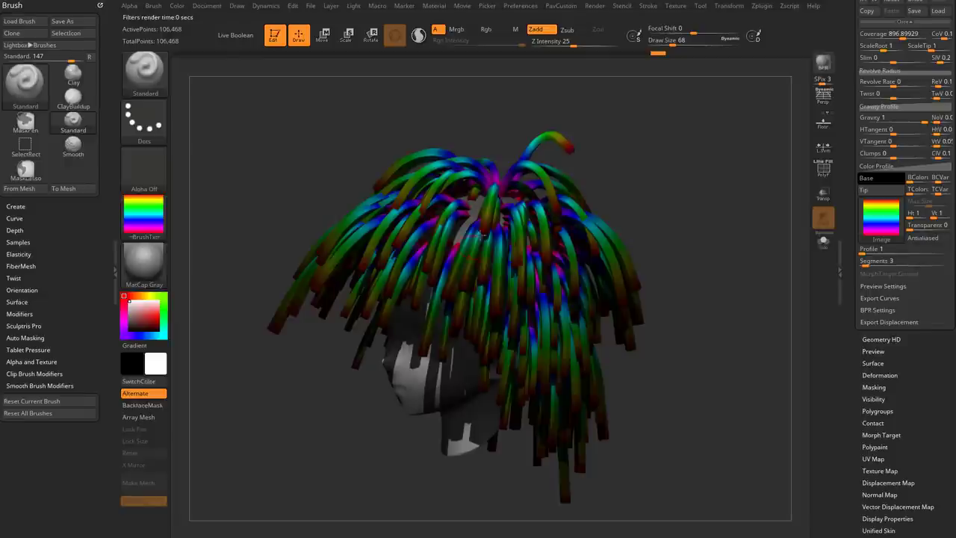
- Open the BPR settings of the fibers
left_click(878, 309)
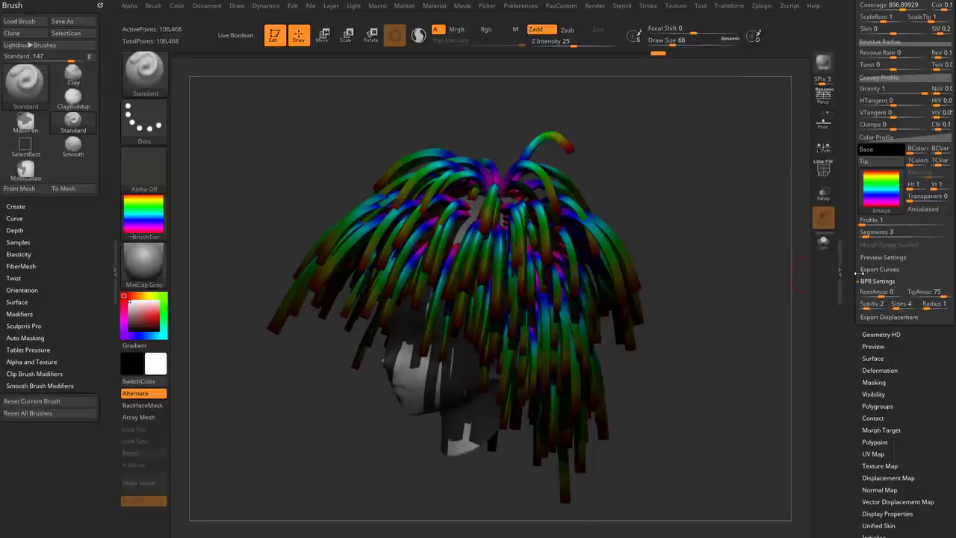
left_click_drag(855, 259, 854, 281)
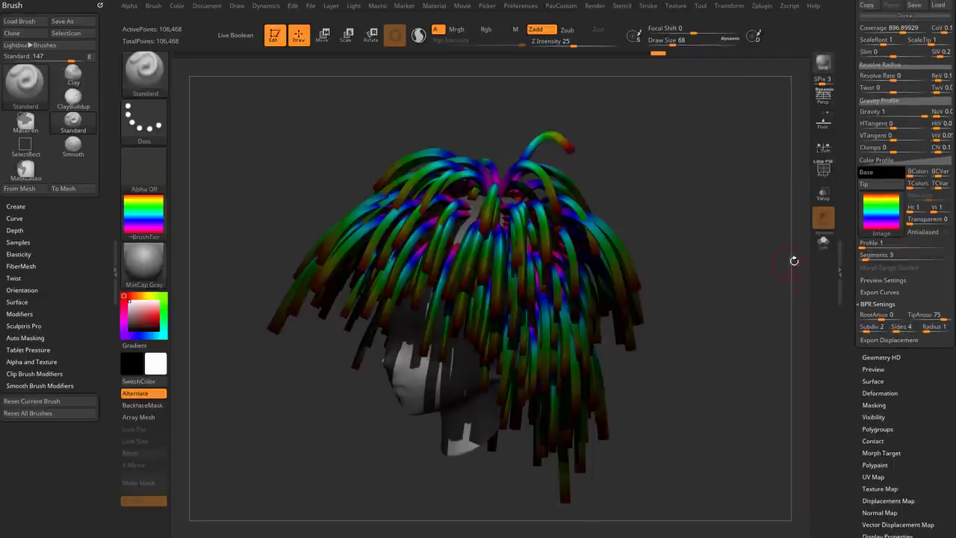
left_click_drag(794, 261, 785, 270)
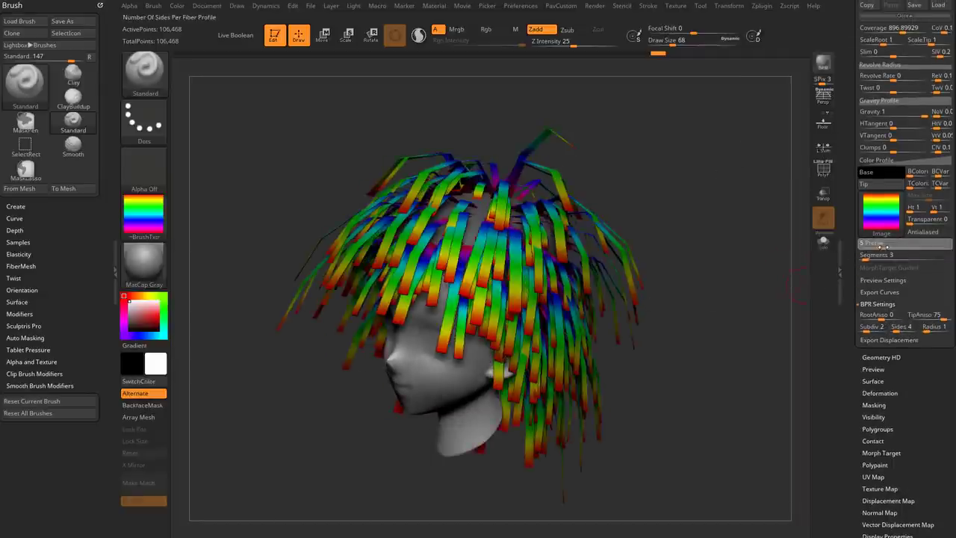
- Set the fiber profile to 4 and dismiss the interaction speed note
left_click(878, 246)
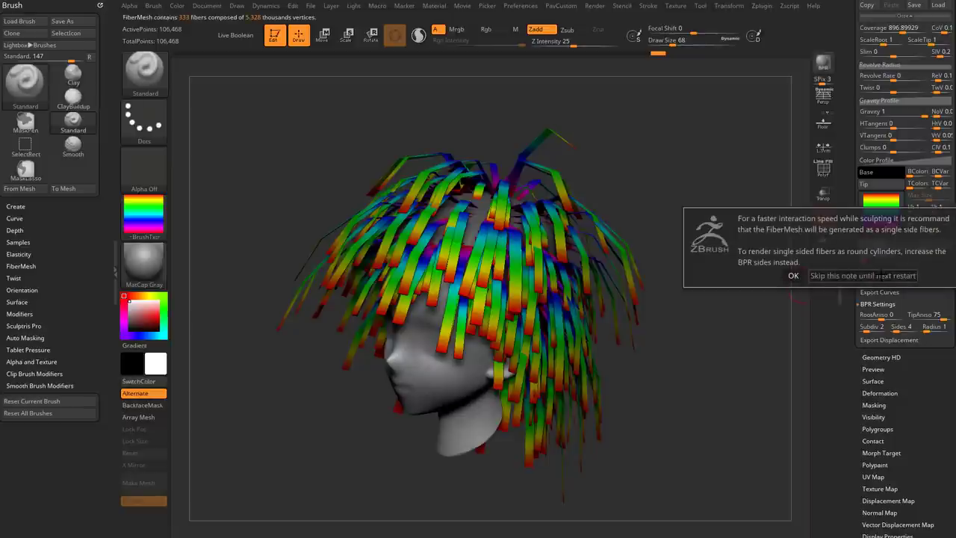
left_click(793, 275)
mouse_move(769, 313)
left_mouse_down()
mouse_move(709, 322)
mouse_move(760, 308)
left_mouse_up()
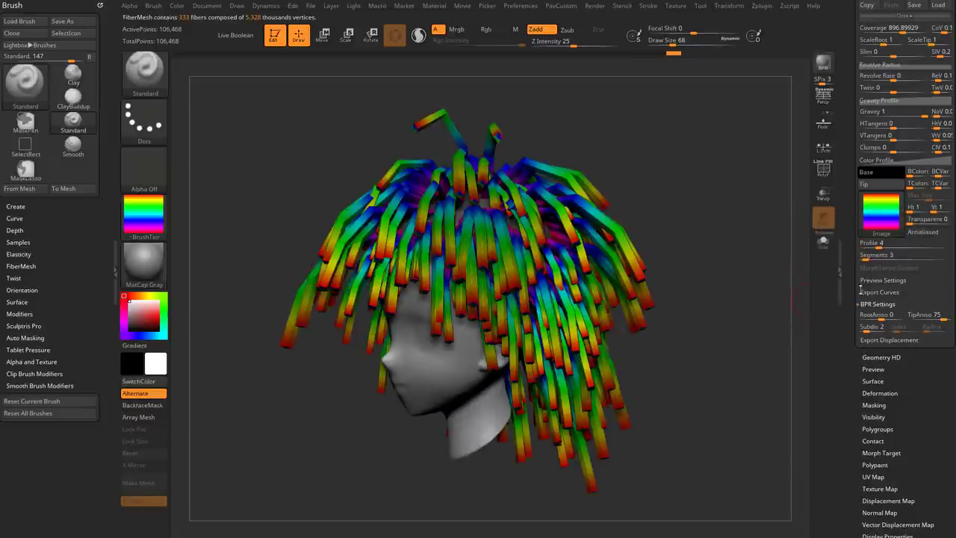
- Set the fiber segments to 9 and dismiss the interaction speed note
left_click_drag(869, 256, 878, 259)
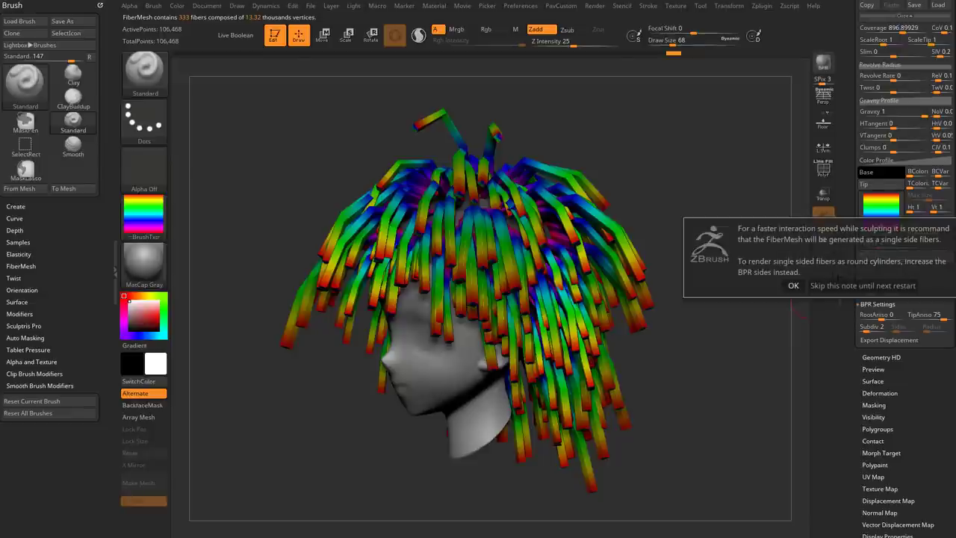
left_click(793, 285)
left_click_drag(734, 296, 777, 299)
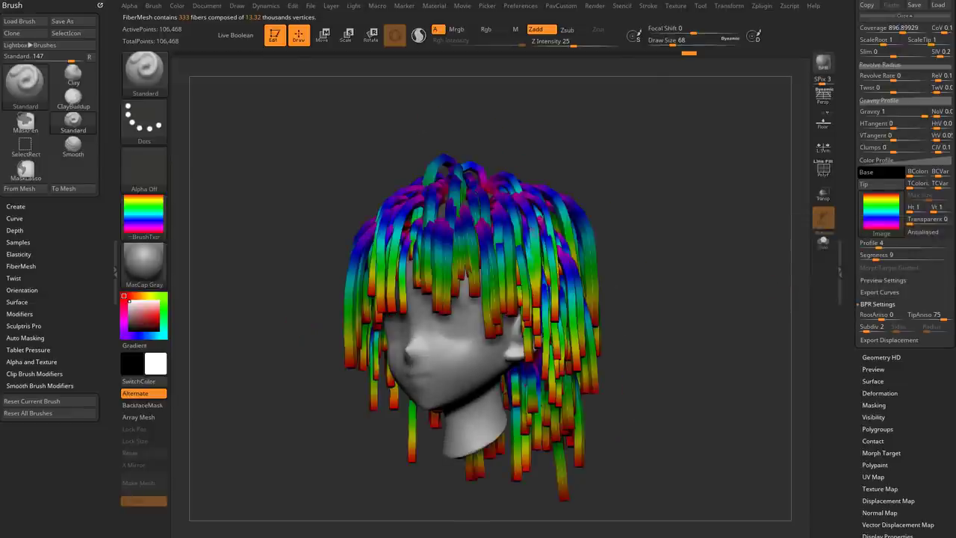
- Set the fiber profile to 1 for single-sided strands
mouse_move(650, 334)
left_mouse_down()
mouse_move(721, 330)
mouse_move(659, 344)
mouse_move(724, 333)
mouse_move(638, 324)
left_mouse_up()
left_click_drag(877, 246, 853, 247)
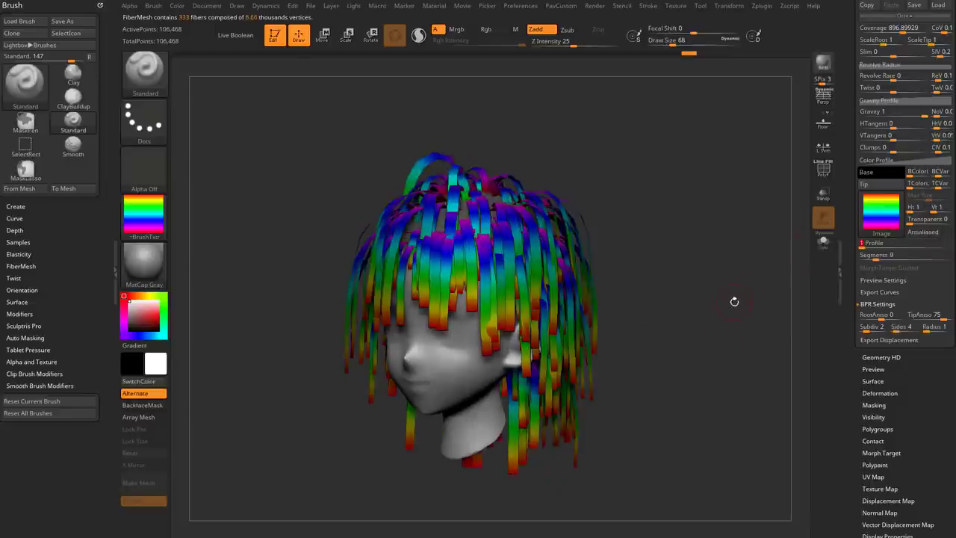
left_click_drag(732, 302, 713, 333)
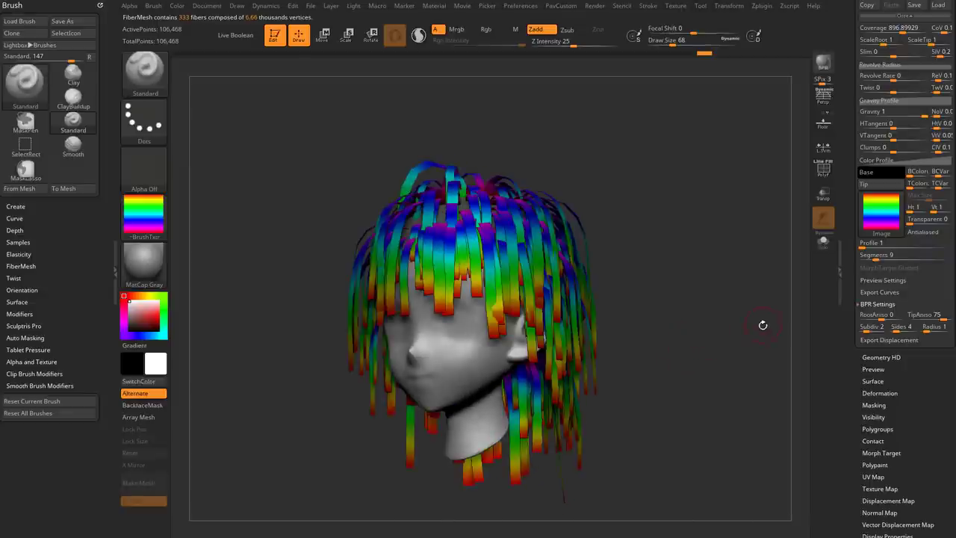
- Accept the fiber preview and select the new fiber mesh in the subtool list
left_click_drag(853, 294, 846, 422)
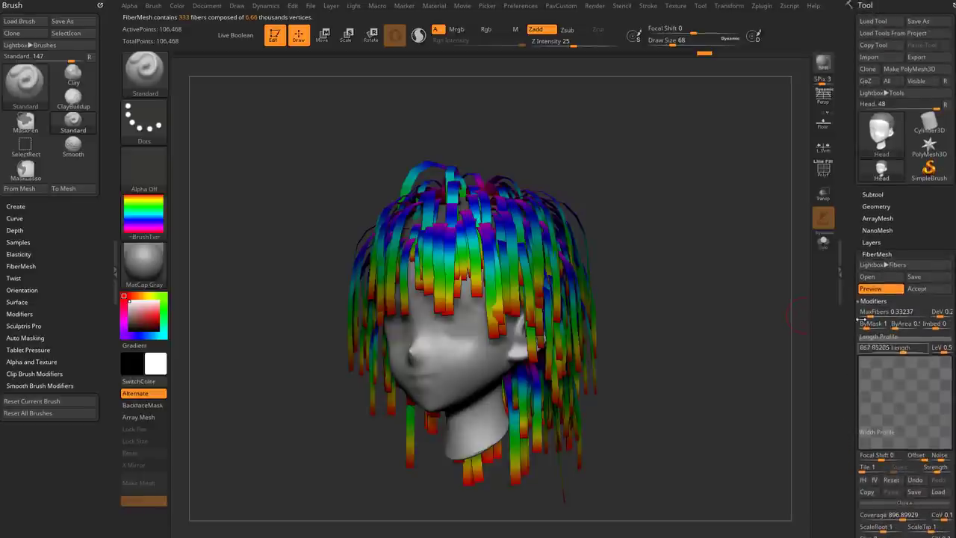
left_click(927, 291)
left_click(871, 195, "shift")
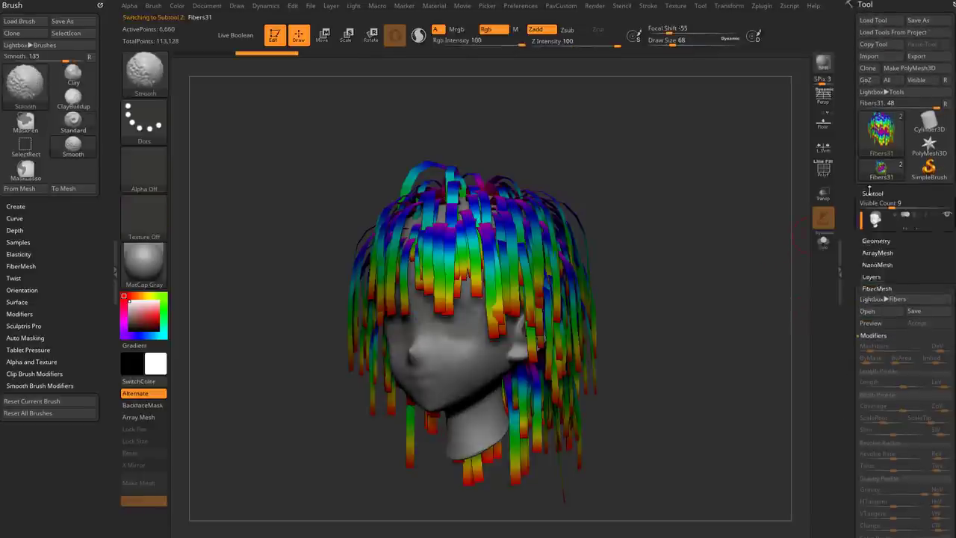
mouse_move(763, 254)
left_mouse_down("shift")
mouse_move(736, 275)
mouse_move(751, 274)
mouse_move(732, 307)
left_mouse_up("shift")
left_click(906, 227)
left_click(898, 256)
left_click_drag(626, 331, 602, 299)
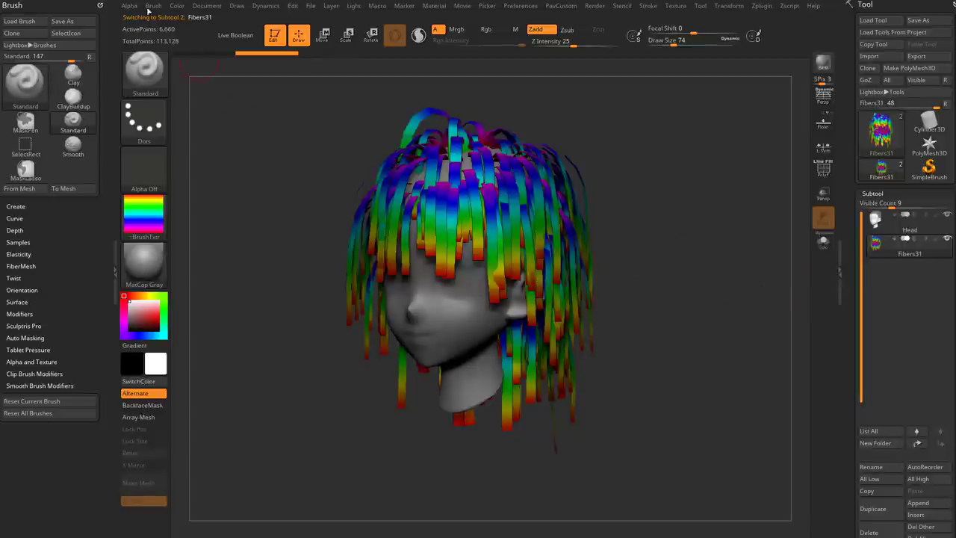
- Replace the docked Brush palette with the Dynamics palette
left_click(96, 5)
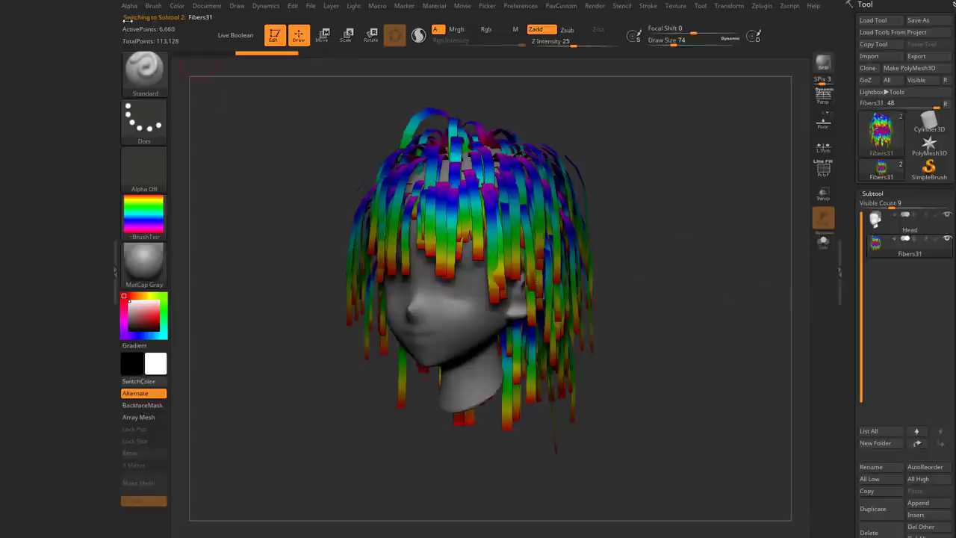
left_click(270, 8)
left_click_drag(256, 18, 81, 54)
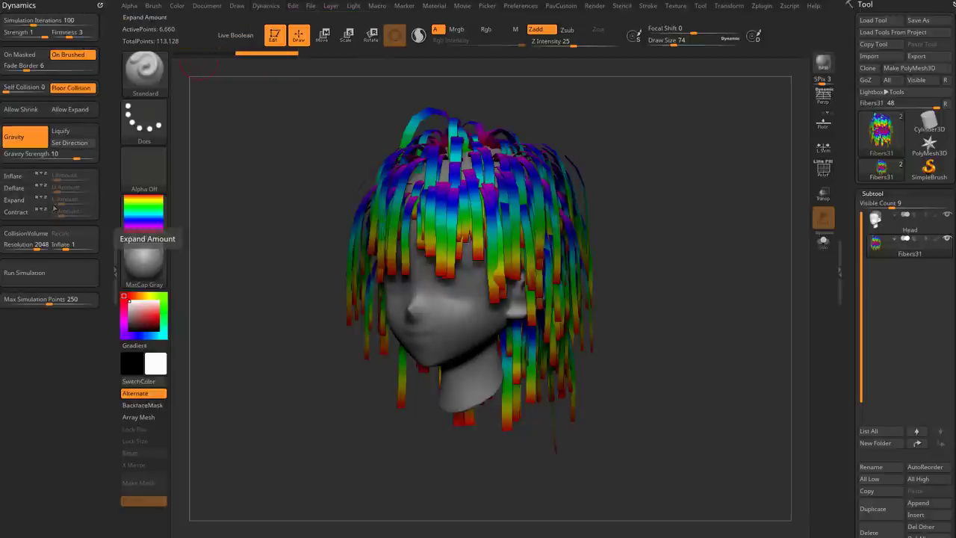
left_click_drag(209, 165, 258, 162)
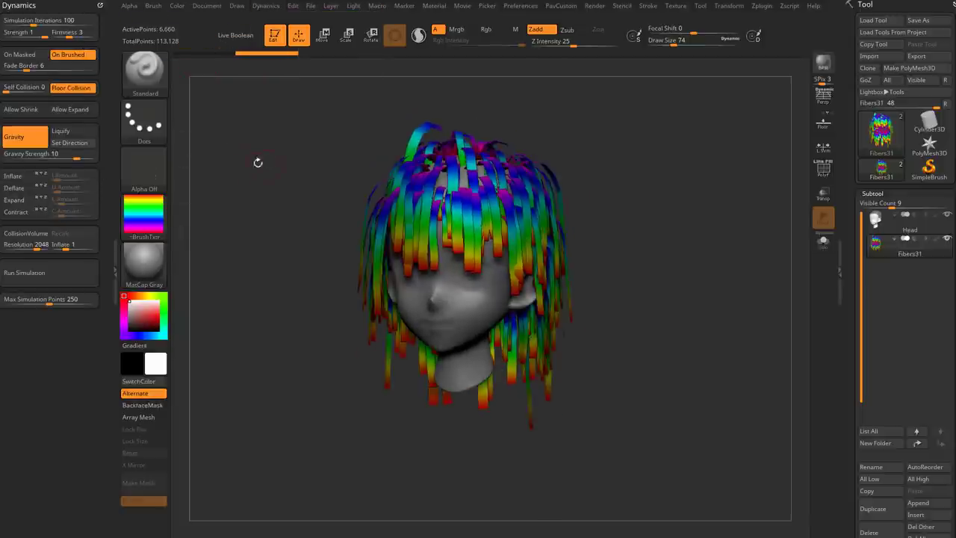
- Try the gravity simulation on the unmasked fibers and restore the hair on the head with the floor grid off
left_click(57, 272)
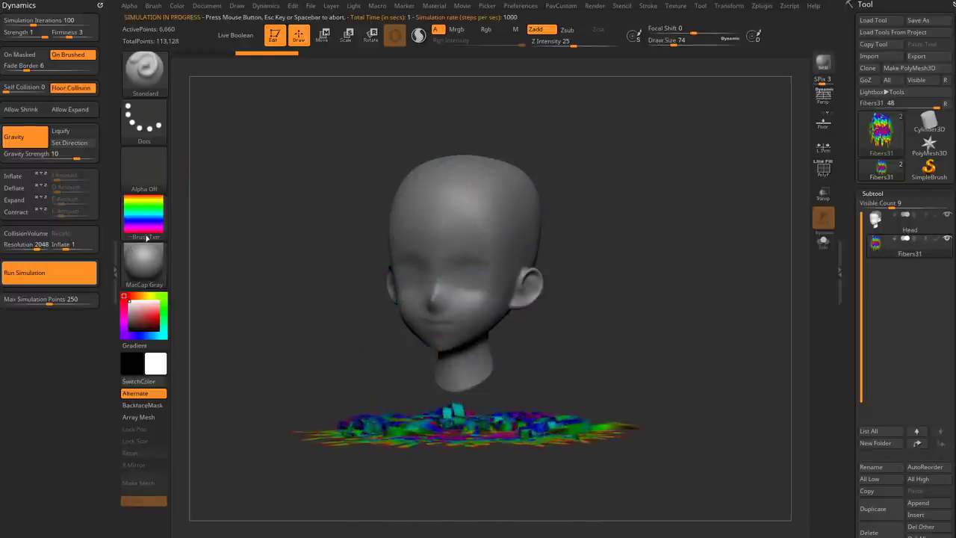
left_click(296, 175)
mouse_move(665, 212)
left_mouse_down()
mouse_move(615, 271)
mouse_move(683, 267)
left_mouse_up()
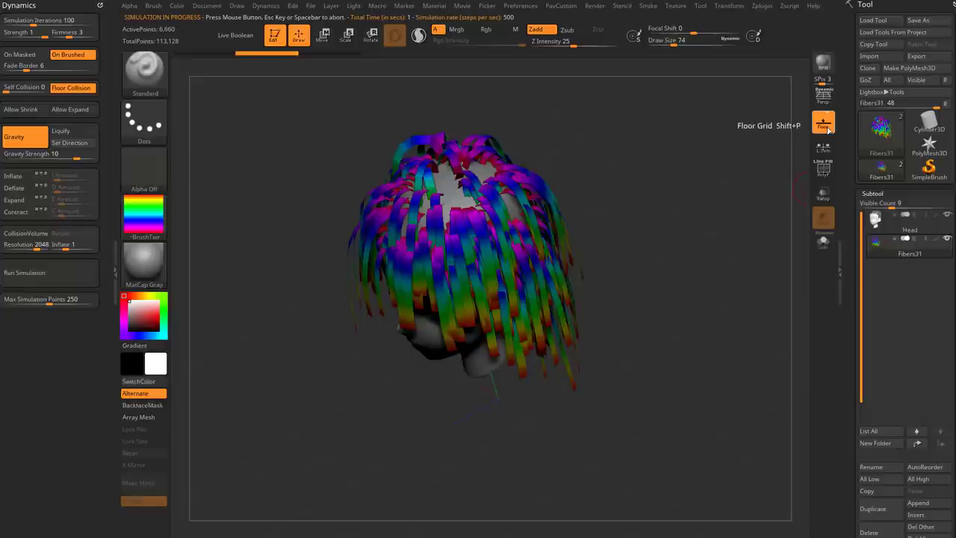
left_click(827, 130)
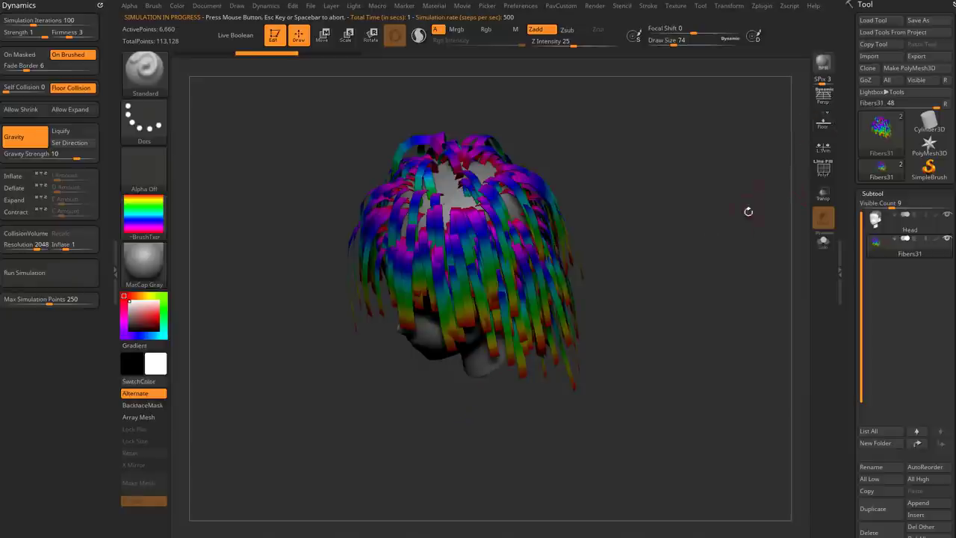
left_click_drag(749, 211, 727, 223)
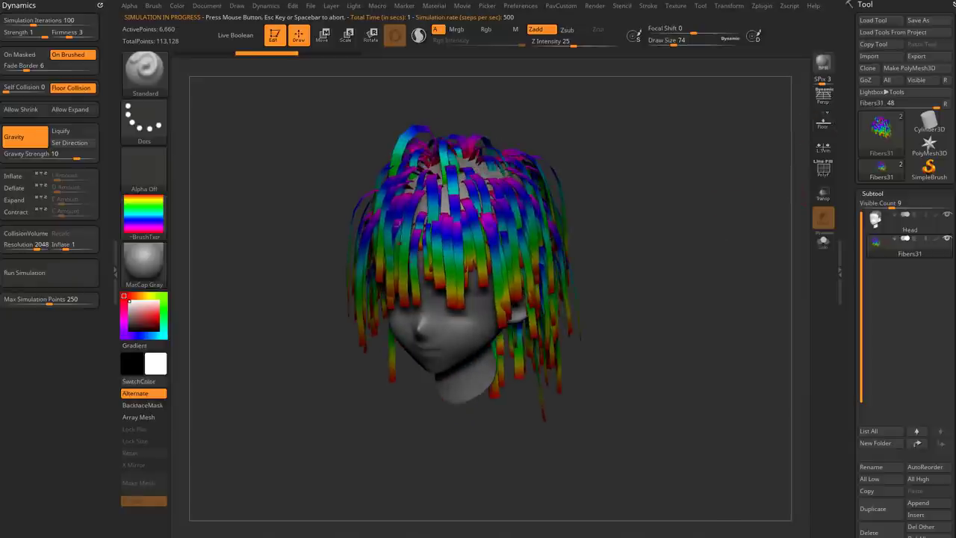
- Apply a FiberMask to the fiber subtool with the Mask By Fibers options and open the FiberMask profile curve
left_click_drag(853, 327, 852, 117)
left_click(883, 467)
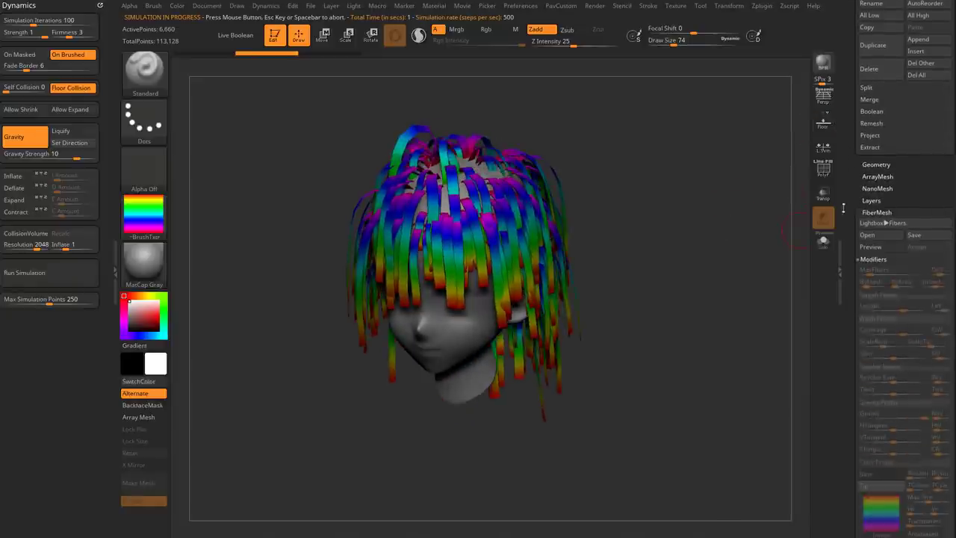
left_click(872, 208)
left_click_drag(849, 230, 850, 215)
key("shift")
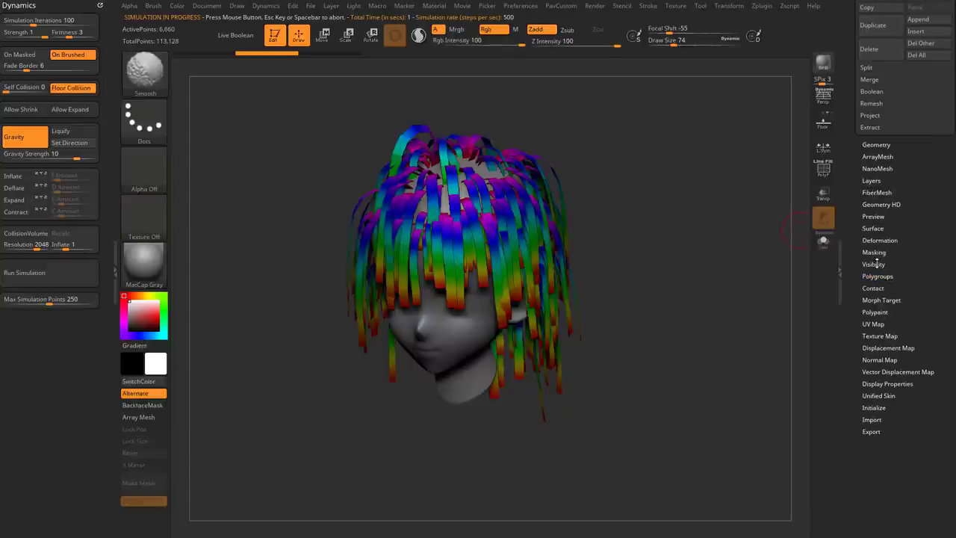
left_click(873, 192)
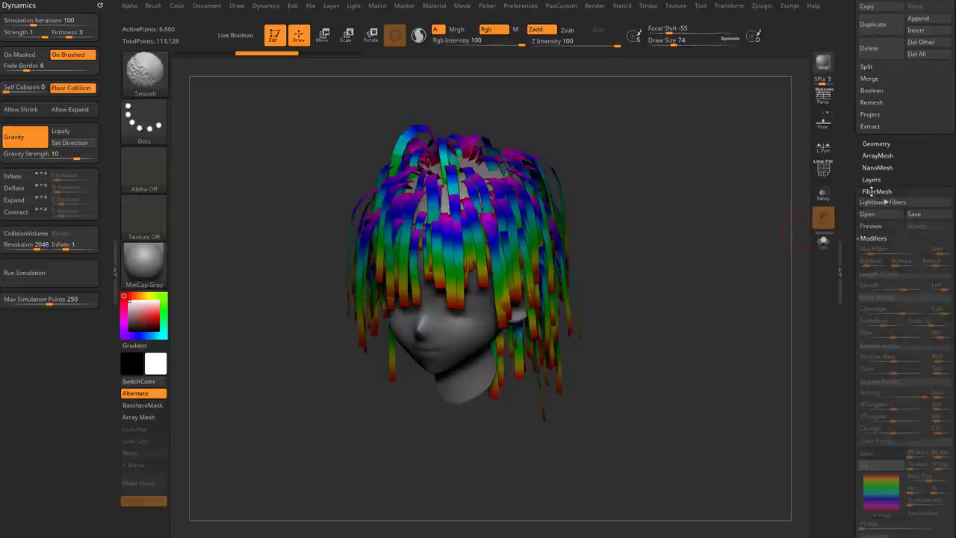
left_click(872, 191)
left_click(874, 250)
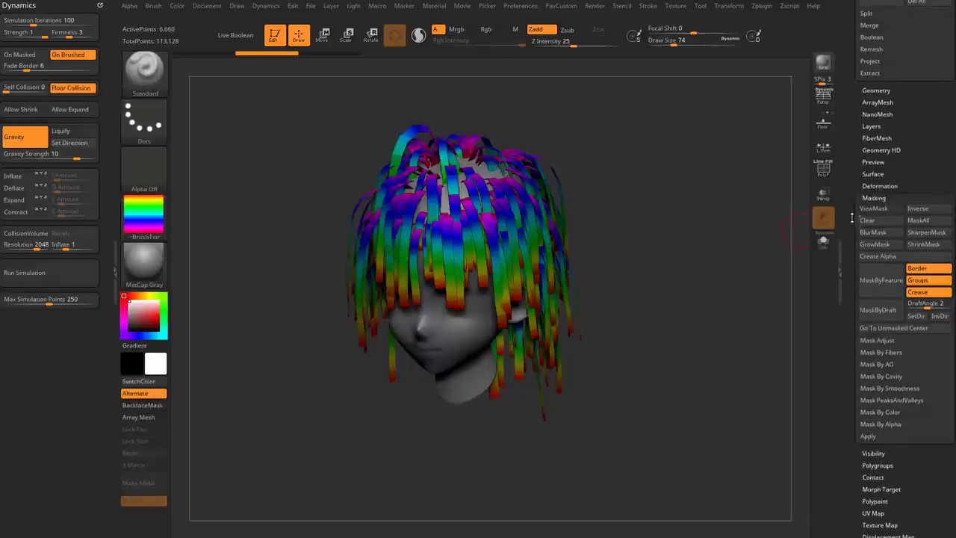
left_click(880, 348)
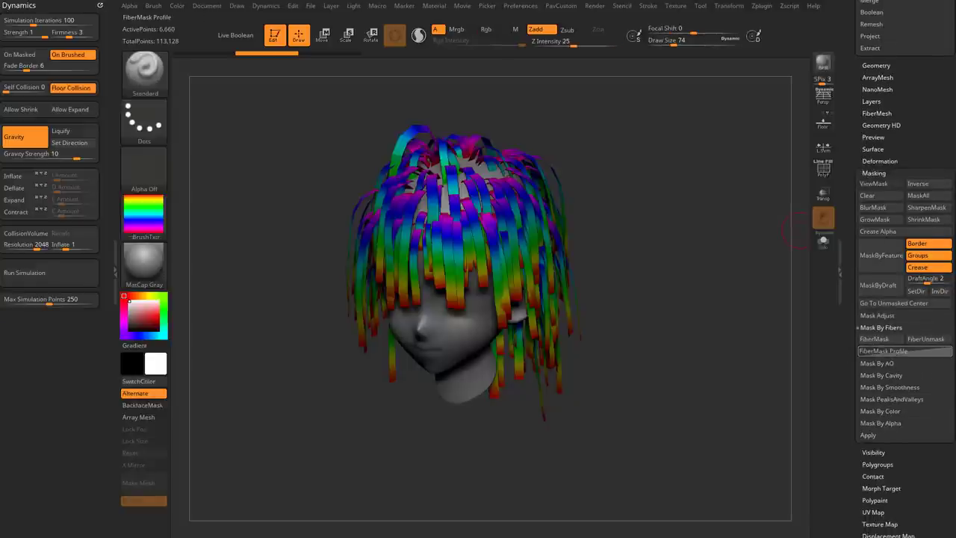
left_click(888, 340)
left_click(904, 350)
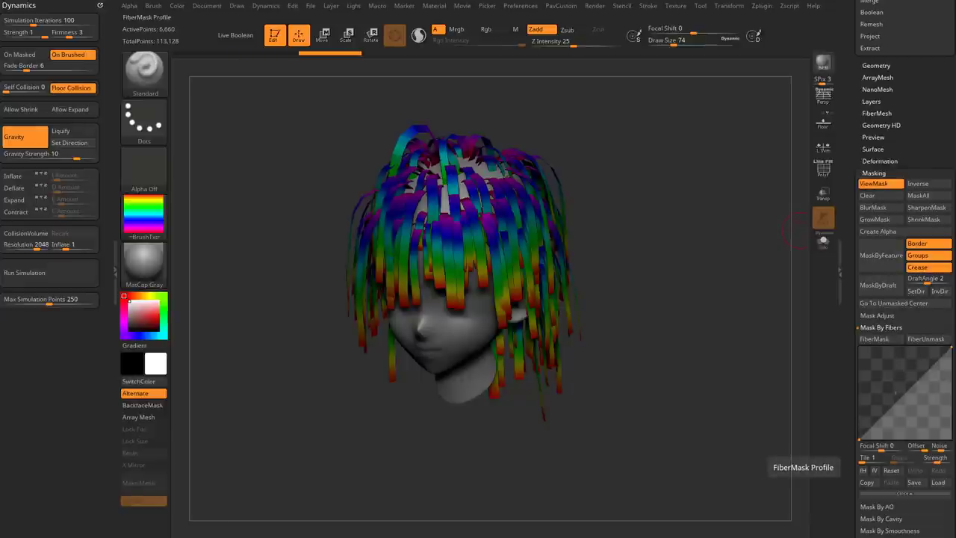
- Bend the FiberMask profile curve downward and mask the fibers again with it
left_click_drag(910, 395, 922, 404)
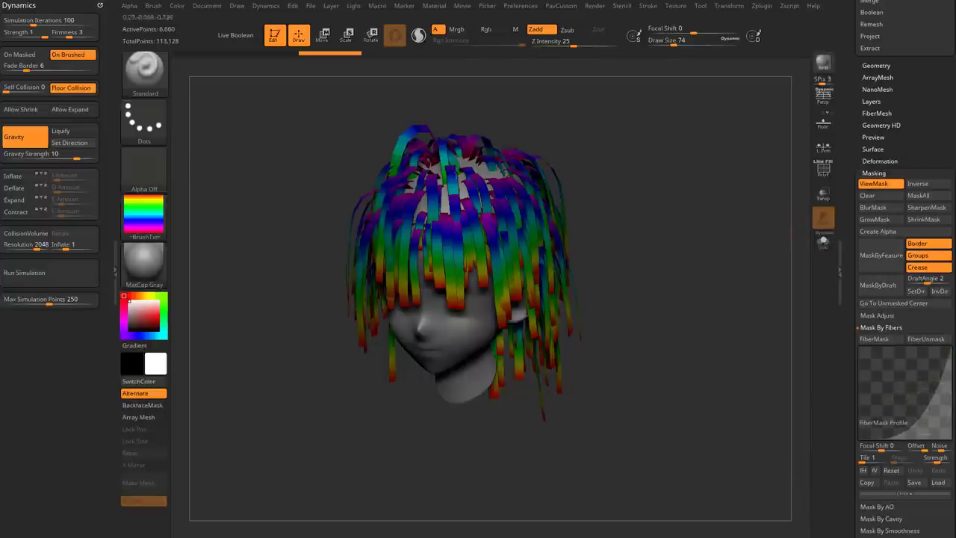
left_click_drag(630, 193, 632, 219, "alt")
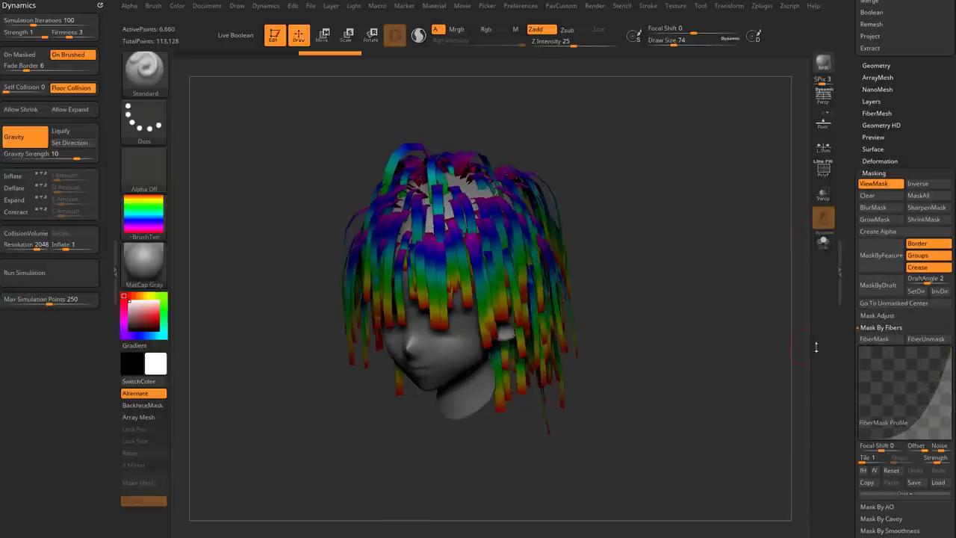
left_click_drag(758, 360, 770, 376, "ctrl")
left_click(880, 339)
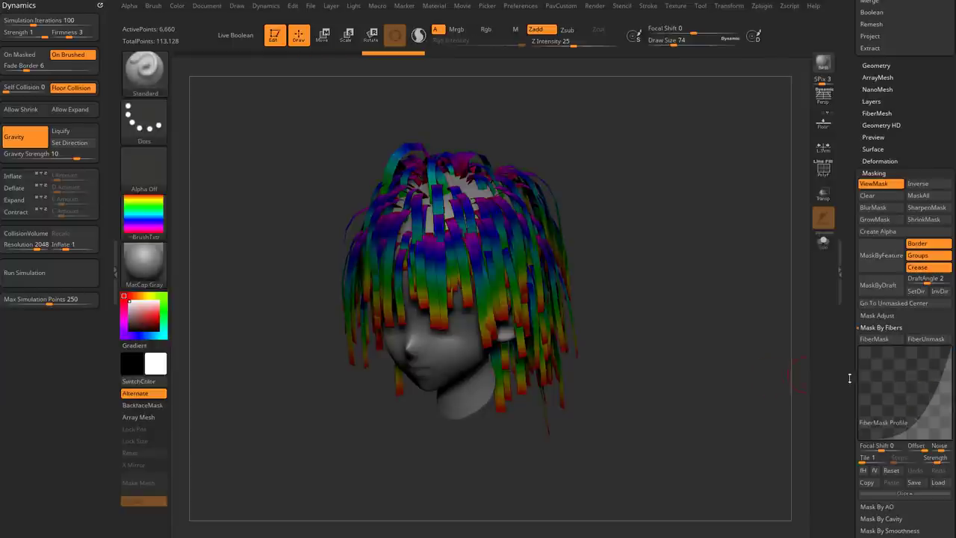
- Bend the FiberMask profile curve upward to about H 0.20, V 0.73, and replace the fiber mask using it
left_click_drag(928, 404, 877, 371)
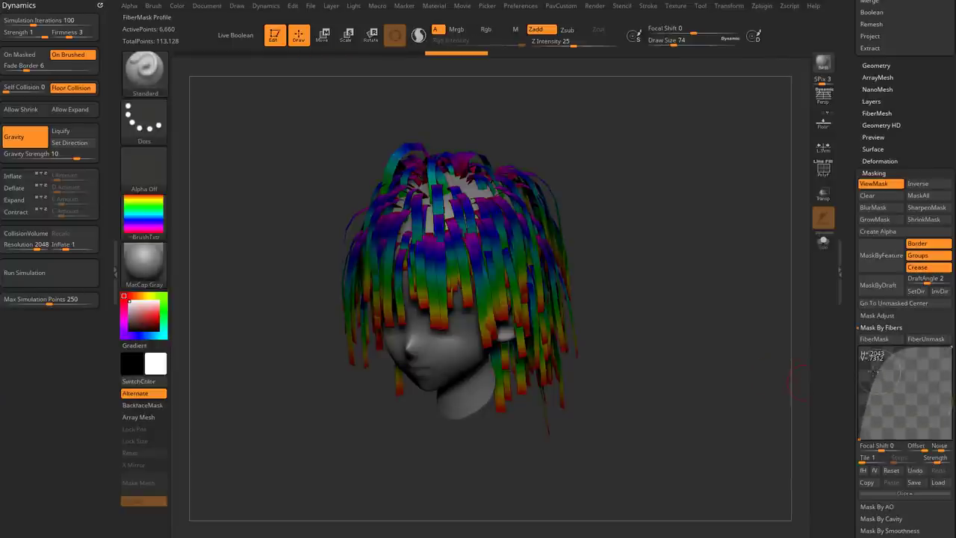
left_click_drag(777, 371, 794, 376, "ctrl")
left_click(876, 340)
left_click_drag(679, 303, 733, 340)
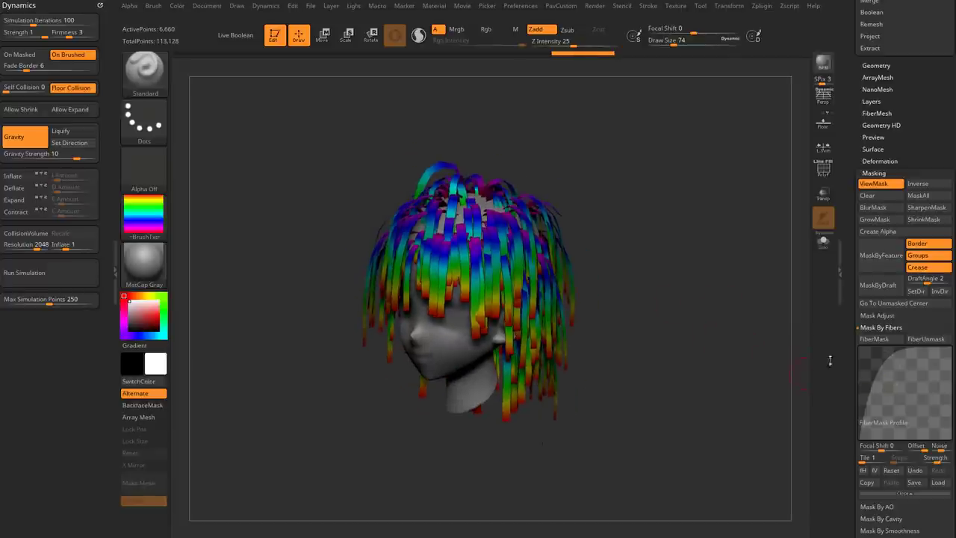
- Try the gravity simulation on the masked fibers without a collision volume, inspect the strands in isolation, and undo the result
left_click(66, 273)
left_click(693, 281)
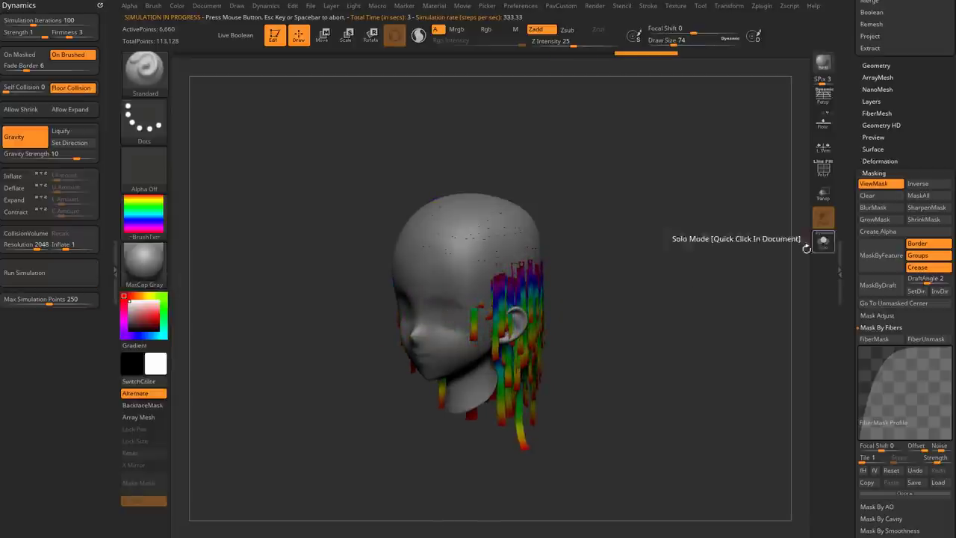
left_click(827, 248)
left_click_drag(843, 242, 839, 365)
scroll(839, 364, "down", 5)
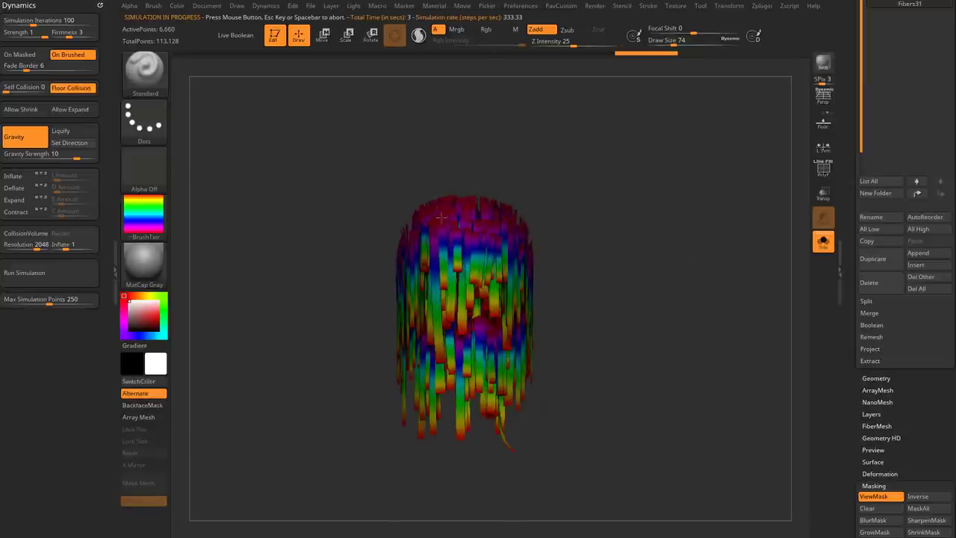
left_click(824, 242)
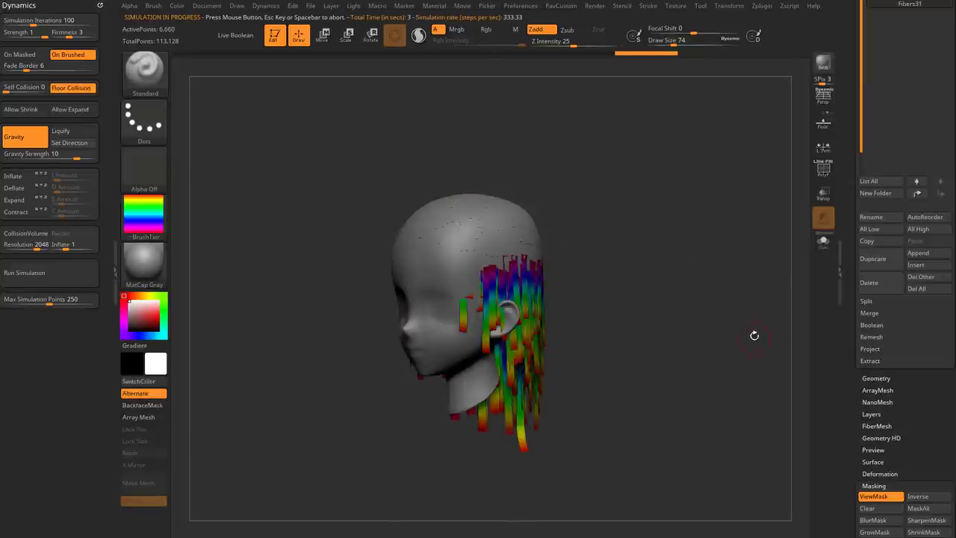
left_click_drag(747, 328, 781, 311)
left_click_drag(850, 271, 850, 463)
left_click_drag(711, 342, 708, 343)
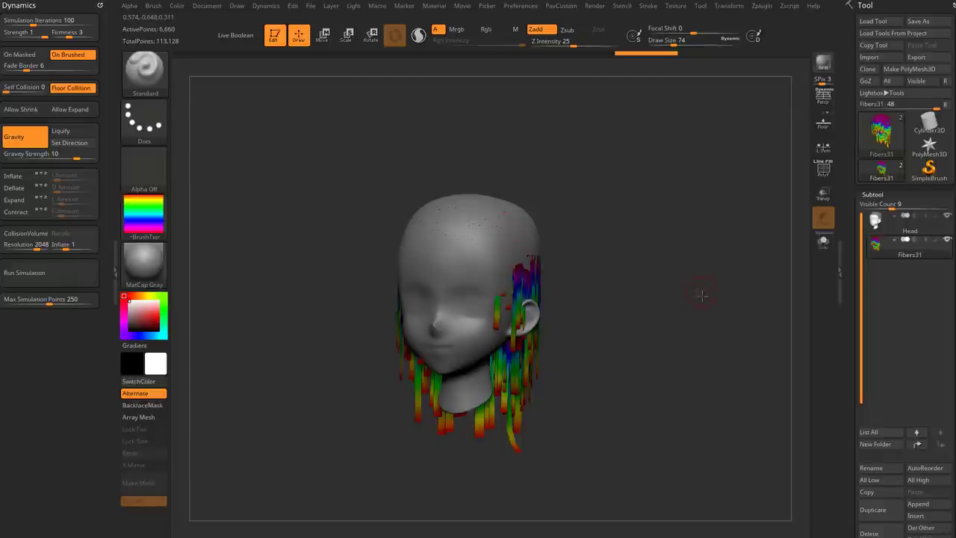
key("ctrl+z")
left_click_drag(677, 296, 640, 285)
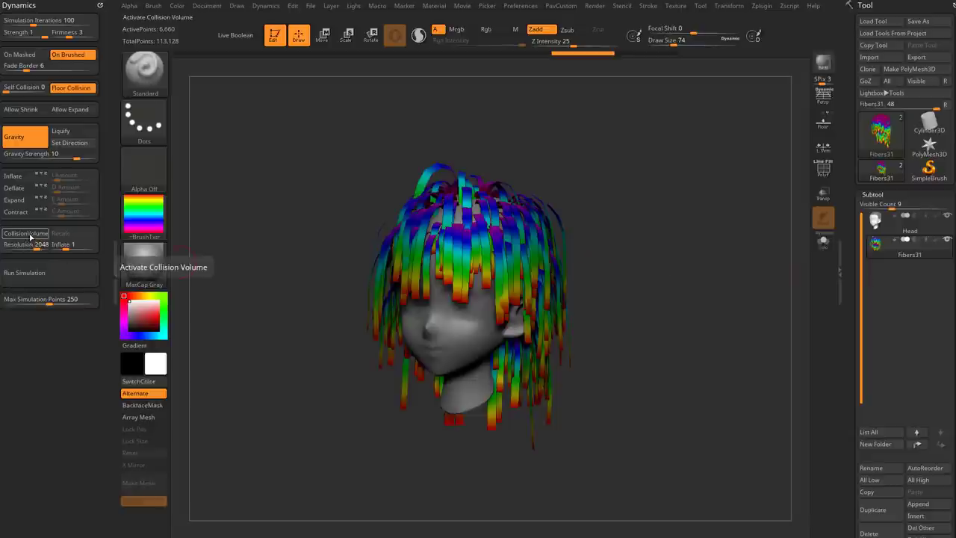
- Activate the collision volume, test the gravity simulation with it on the fibers, and restore the undraped hair
mouse_move(671, 296)
left_mouse_down()
mouse_move(643, 295)
mouse_move(677, 282)
mouse_move(685, 298)
left_mouse_up()
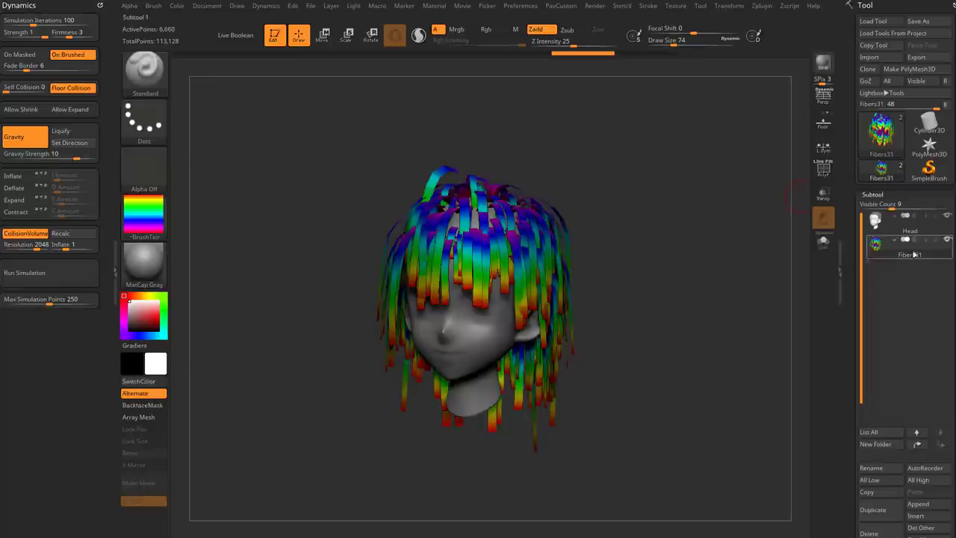
left_click_drag(731, 323, 722, 294)
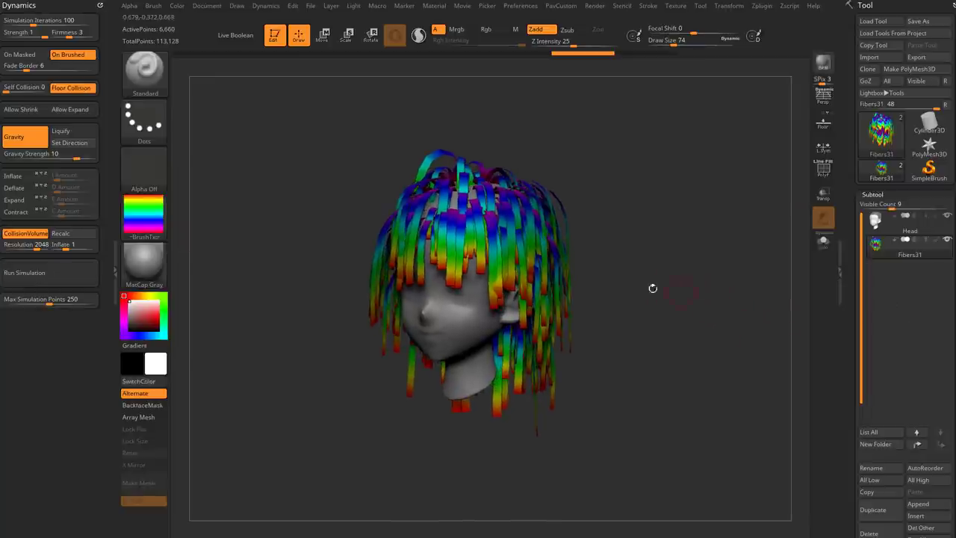
left_click(70, 265)
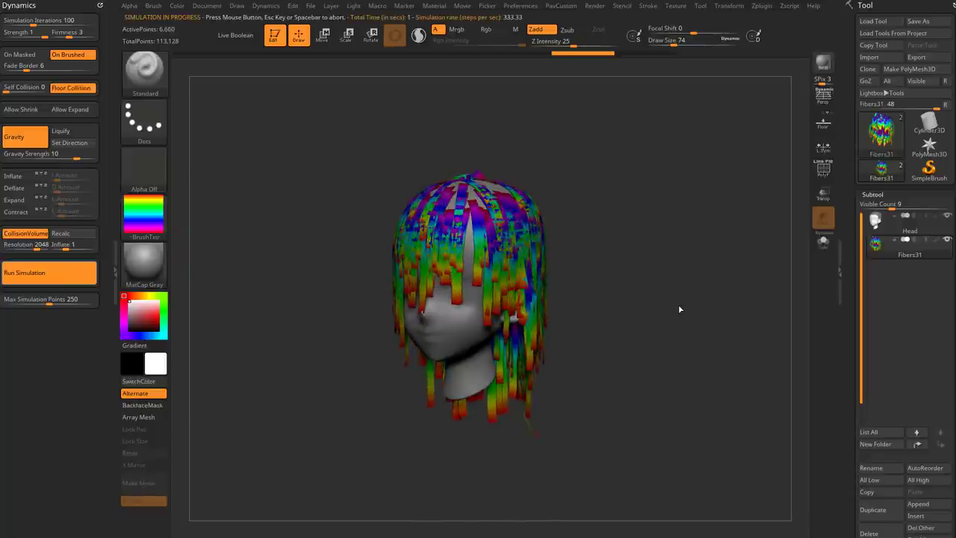
left_click_drag(739, 297, 707, 332)
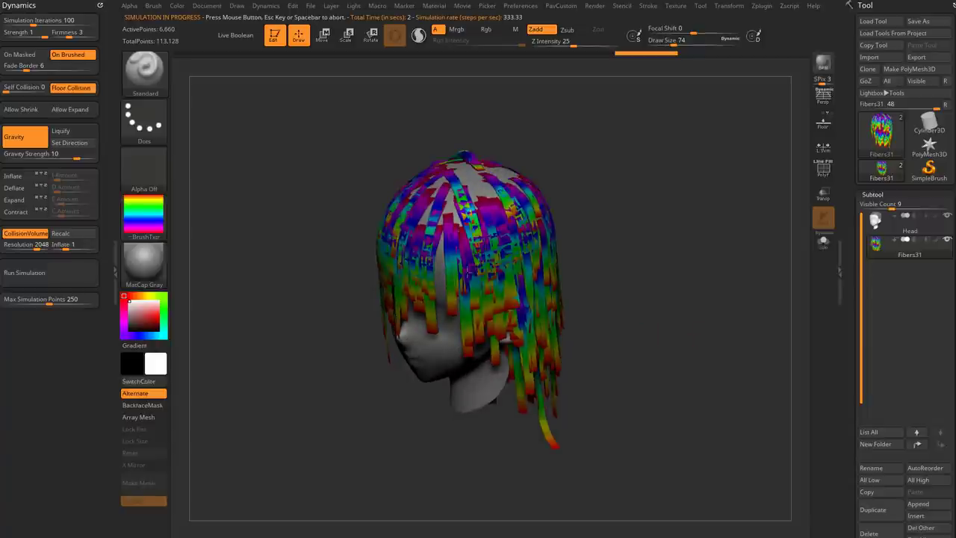
key("ctrl+z")
key("ctrl+z")
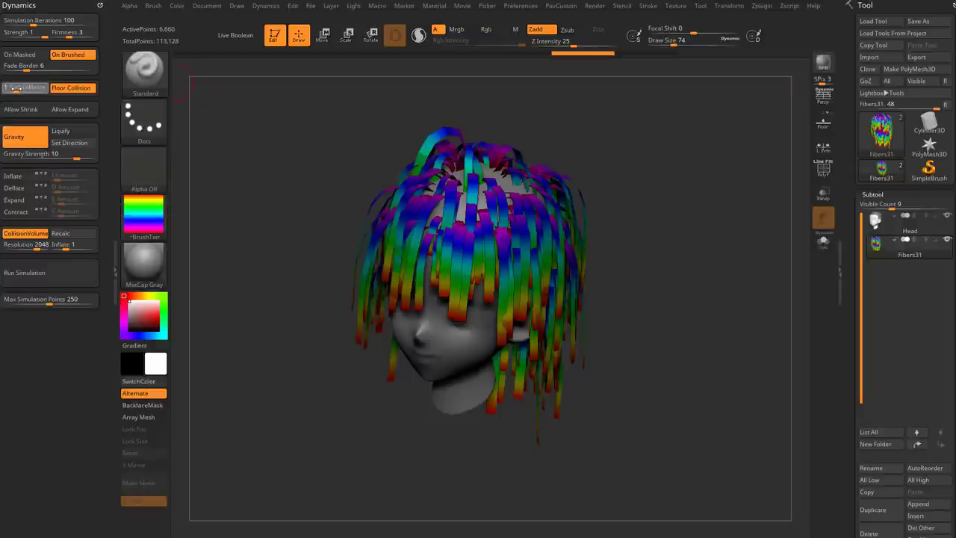
- Run the gravity simulation with Self Collision set to 1 and check the draped strands around the head
left_click(54, 277)
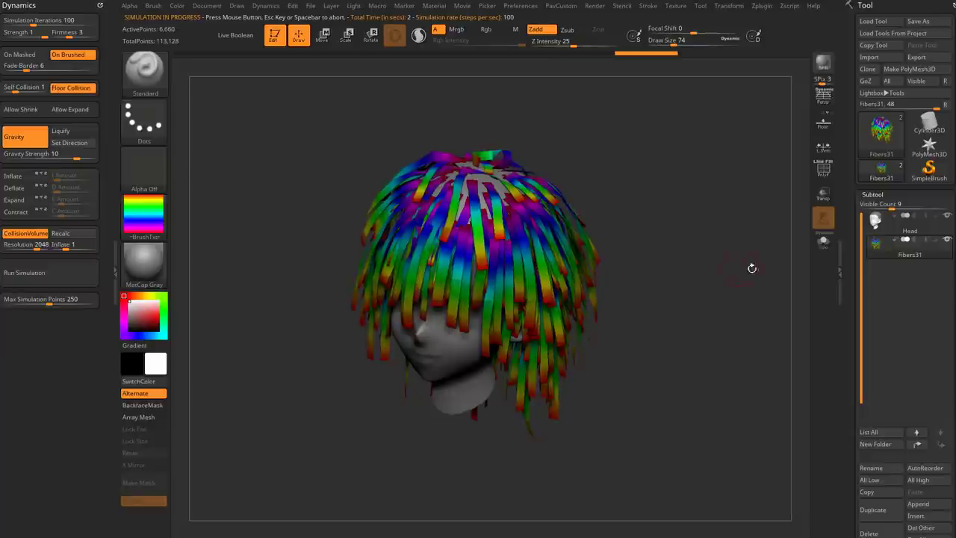
left_click_drag(752, 269, 661, 206)
left_click_drag(562, 186, 581, 267)
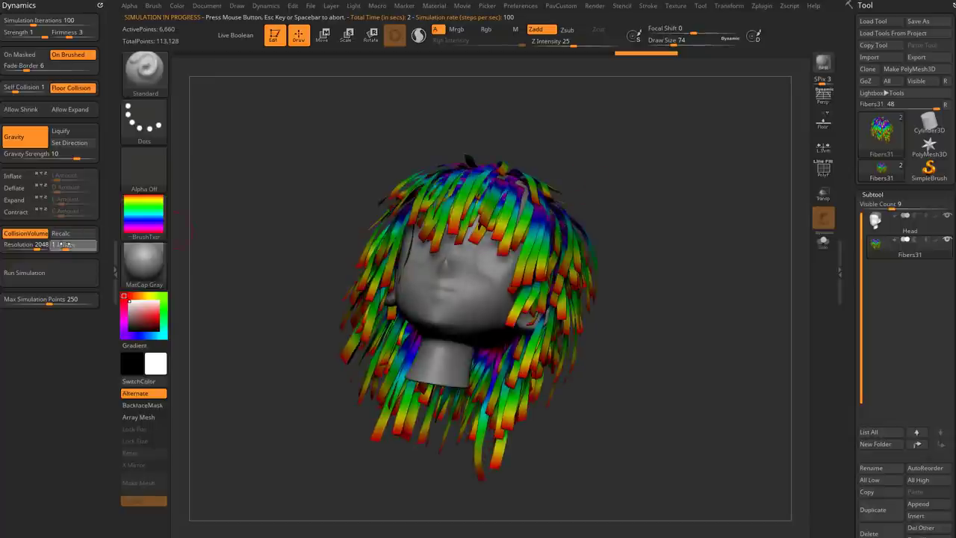
- Set the collision volume's Inflate to 0.59336 and rerun the simulation on the fibers
left_click(96, 267)
mouse_move(698, 268)
left_mouse_down()
mouse_move(703, 301)
mouse_move(744, 307)
mouse_move(742, 316)
mouse_move(766, 301)
left_mouse_up()
left_click(94, 269)
- Turn on Dynamic Subdiv for the fibers and lower SmoothSubdiv so the strands keep their full width
left_click_drag(851, 336, 861, 230)
left_click(877, 218)
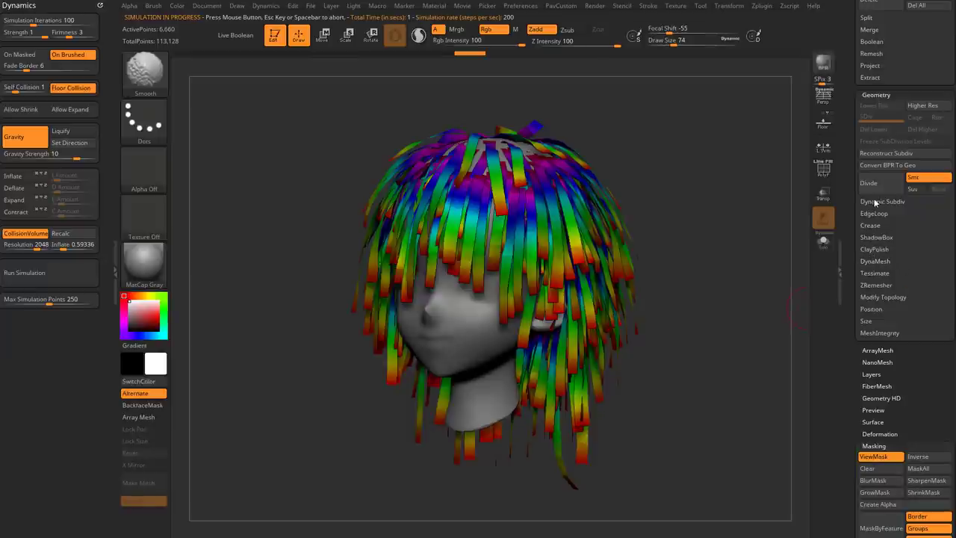
left_click(877, 202)
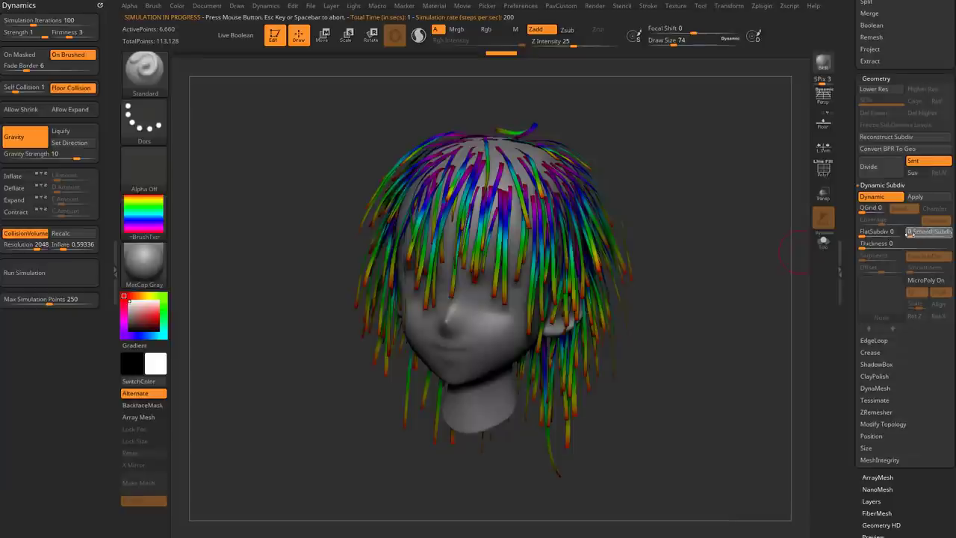
left_click(910, 234)
left_click_drag(736, 271, 813, 263)
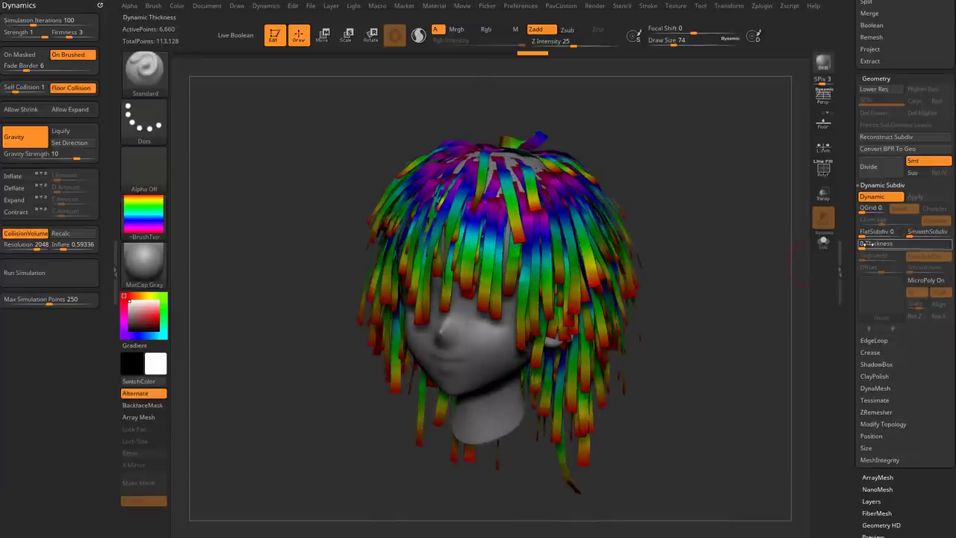
- Give the strands a dynamic Thickness of 0.03639 and rerun the gravity simulation
left_click(890, 244)
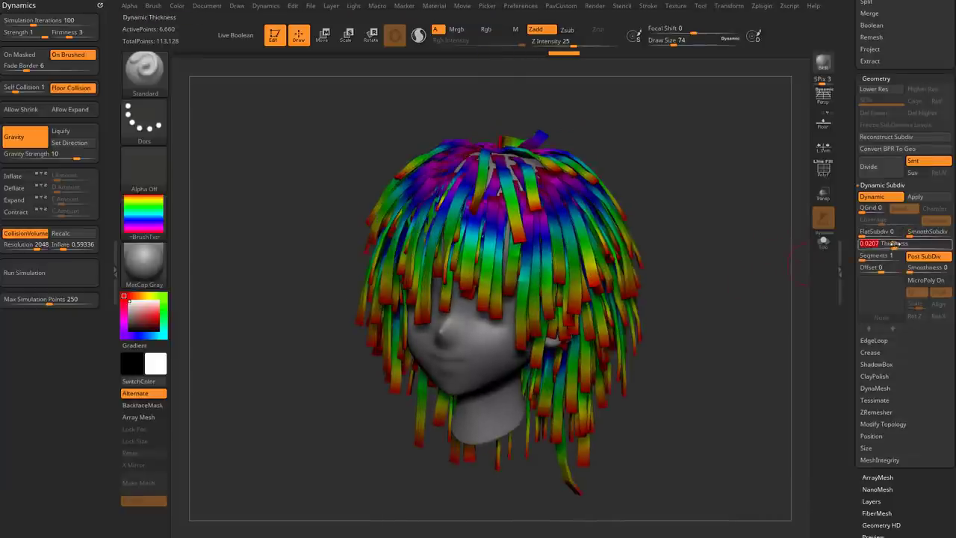
left_click(900, 245)
mouse_move(710, 275)
left_mouse_down()
mouse_move(762, 276)
mouse_move(753, 293)
mouse_move(707, 263)
left_mouse_up()
left_click(54, 275)
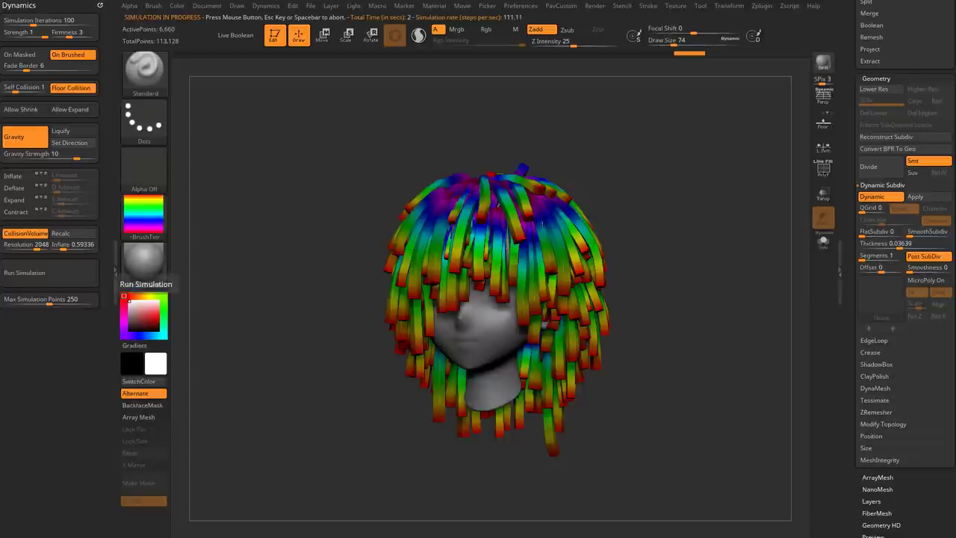
mouse_move(693, 258)
left_mouse_down()
mouse_move(746, 253)
mouse_move(717, 253)
mouse_move(739, 246)
mouse_move(728, 272)
mouse_move(757, 266)
mouse_move(753, 278)
mouse_move(726, 281)
mouse_move(683, 265)
left_mouse_up()
- Compare the fibers with Dynamic Subdiv off and on, and raise SmoothSubdiv to round the strands
left_click(884, 198)
left_click(883, 198)
left_click(914, 234)
- Choose the GroomHairToss brush and set its Draw Size to 311
key("b")
key("g")
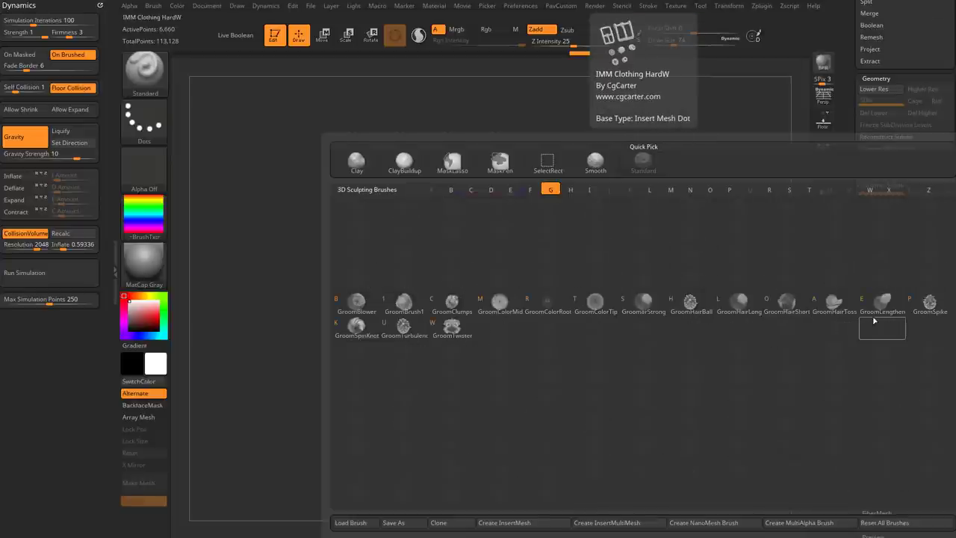
key("s")
key("b")
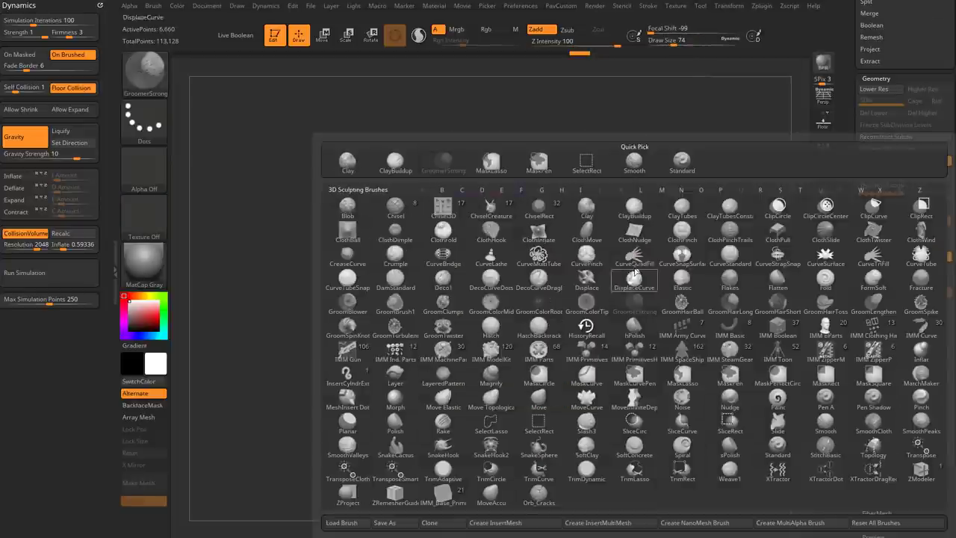
key("g")
left_click(828, 298)
key("s")
left_click(645, 284)
left_click_drag(645, 285, 662, 287)
key("s")
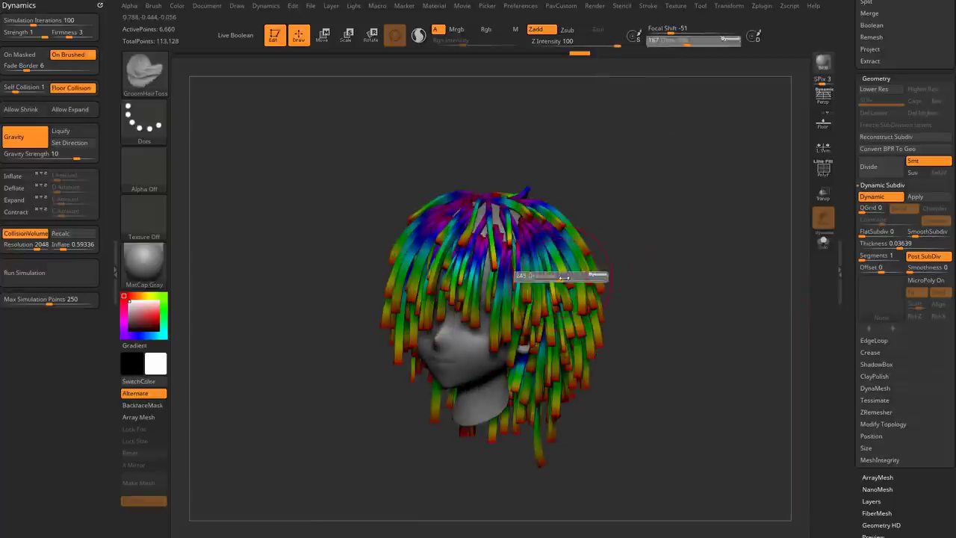
left_click(566, 279)
- Comb the fringe and front strands away from the forehead toward the ear and back of the head
left_click_drag(500, 224, 613, 281)
left_click_drag(493, 258, 597, 302)
left_click_drag(516, 232, 583, 366)
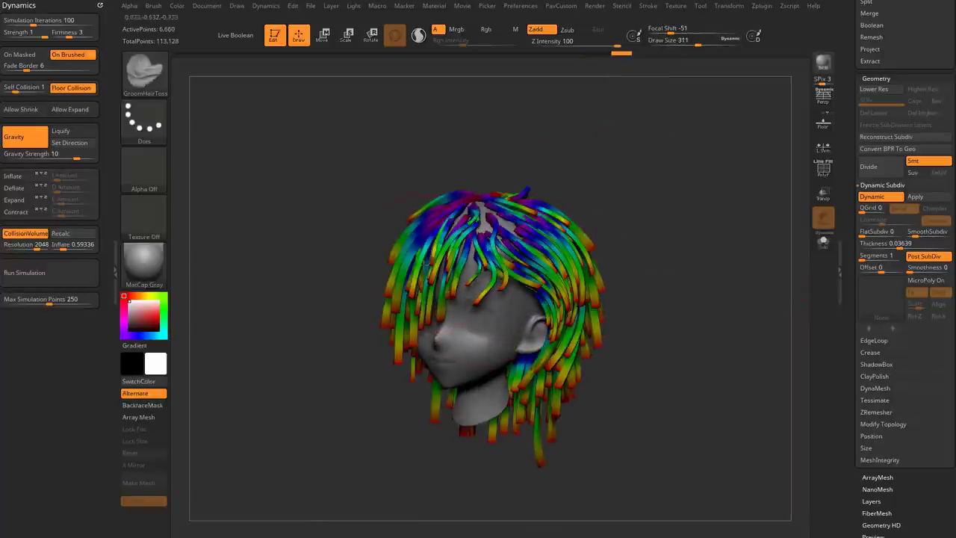
left_click_drag(463, 239, 568, 388)
left_click_drag(449, 254, 575, 343)
mouse_move(478, 247)
left_mouse_down()
mouse_move(544, 440)
mouse_move(597, 437)
left_mouse_up()
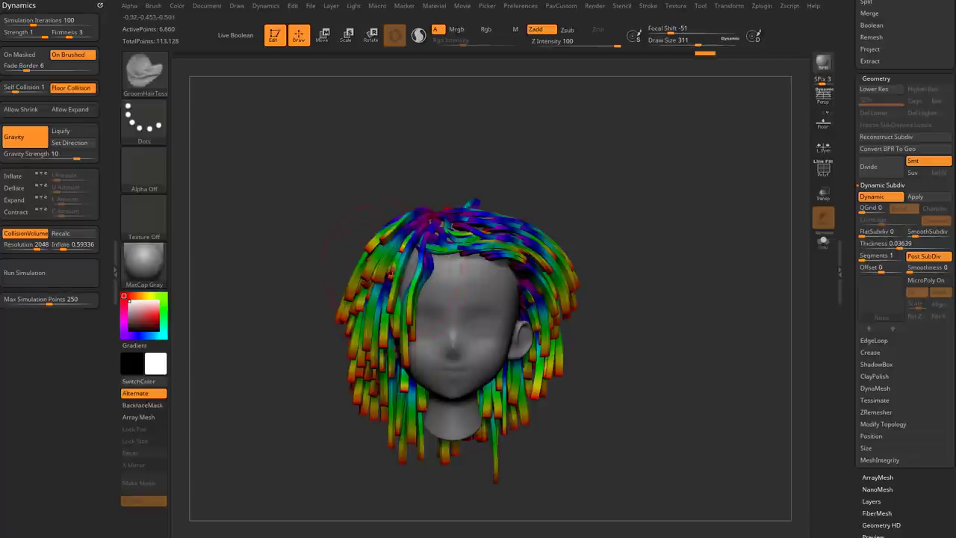
- Groom the strands on the opposite side of the face outward and curve the lower strands toward the neck
mouse_move(426, 239)
left_mouse_down()
mouse_move(388, 359)
mouse_move(407, 396)
left_mouse_up()
left_click_drag(389, 261, 461, 402)
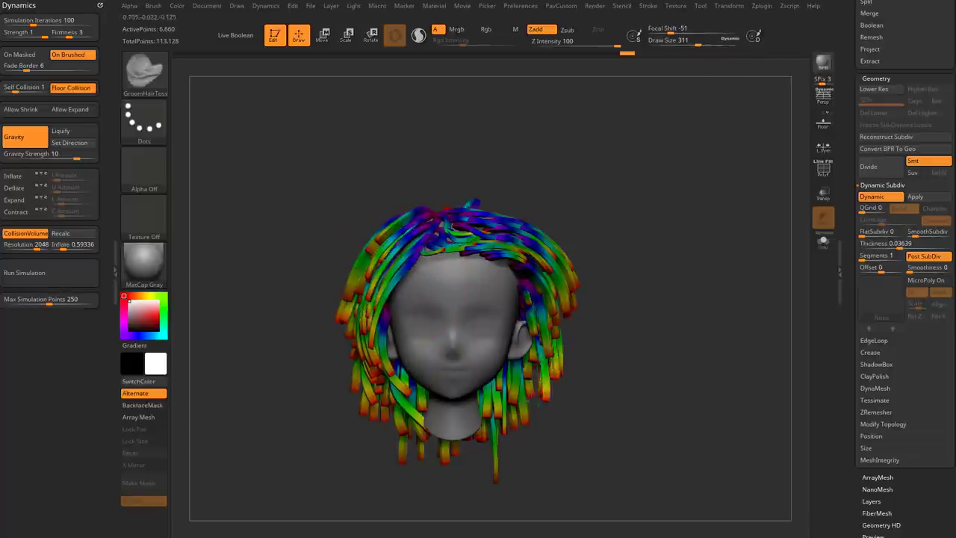
left_click_drag(539, 403, 485, 422)
mouse_move(601, 306)
left_mouse_down()
mouse_move(714, 299)
mouse_move(612, 299)
left_mouse_up()
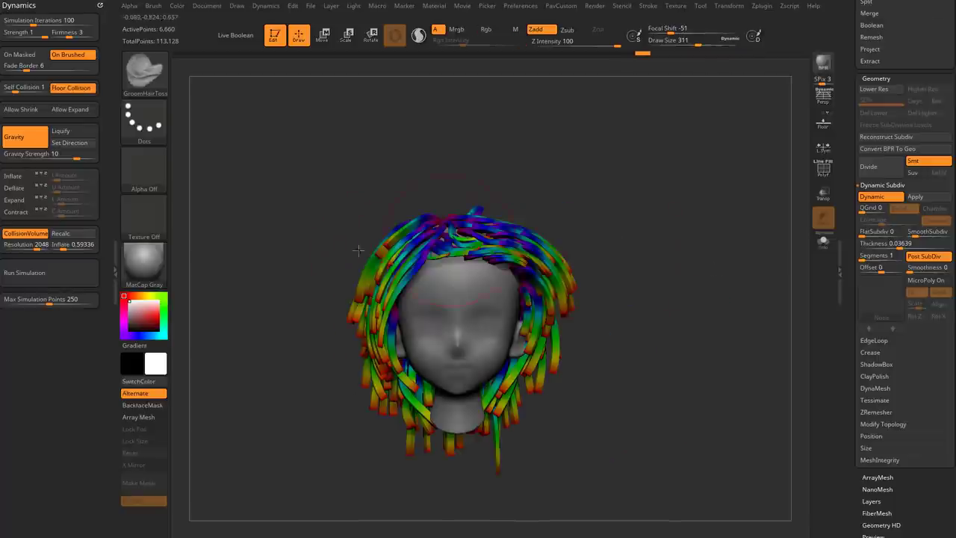
- Run the gravity simulation on the groomed strands so they settle over the head
left_click(69, 273)
mouse_move(716, 292)
left_mouse_down()
mouse_move(598, 292)
mouse_move(692, 290)
left_mouse_up()
left_click_drag(658, 326, 664, 336, "alt")
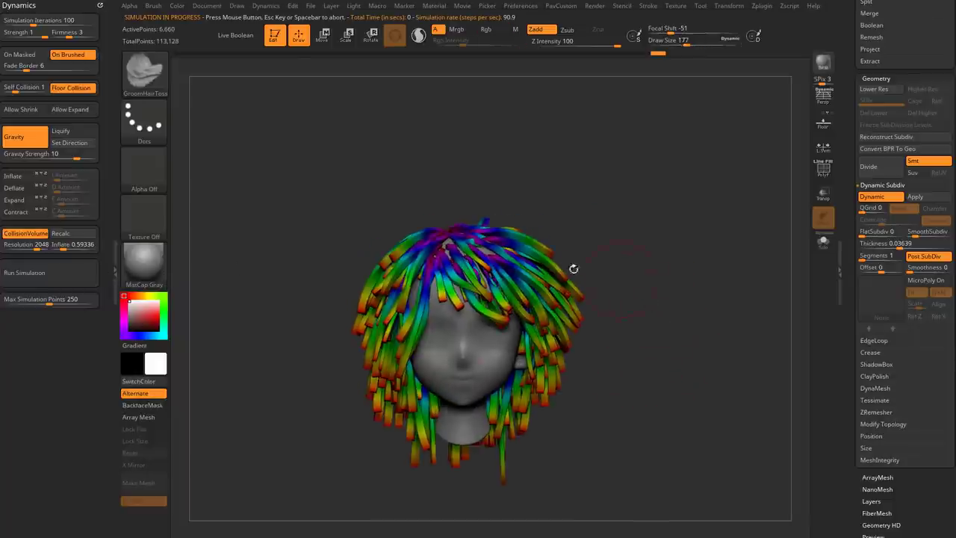
- Select the ClothWind brush, test a stroke on the fringe, and enlarge Draw Size to 685
key("b")
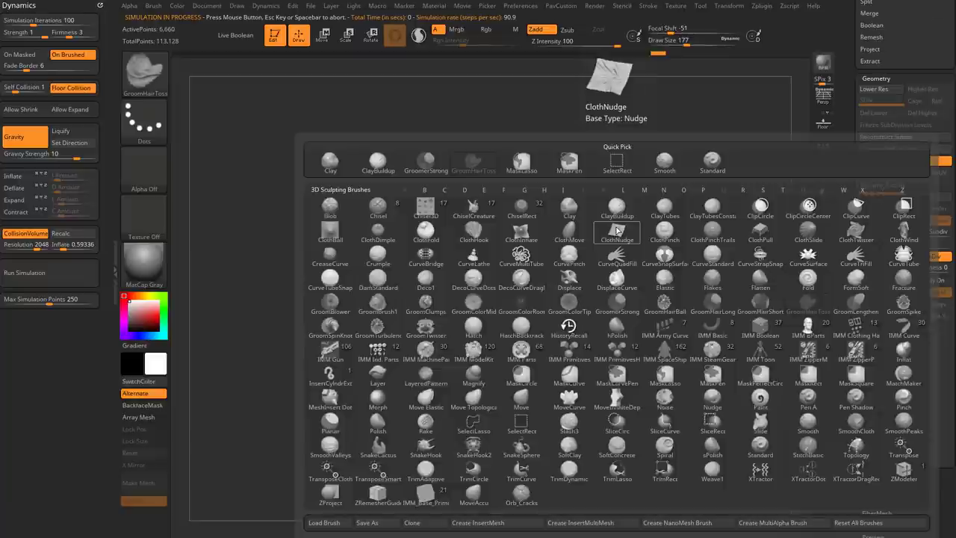
key("c")
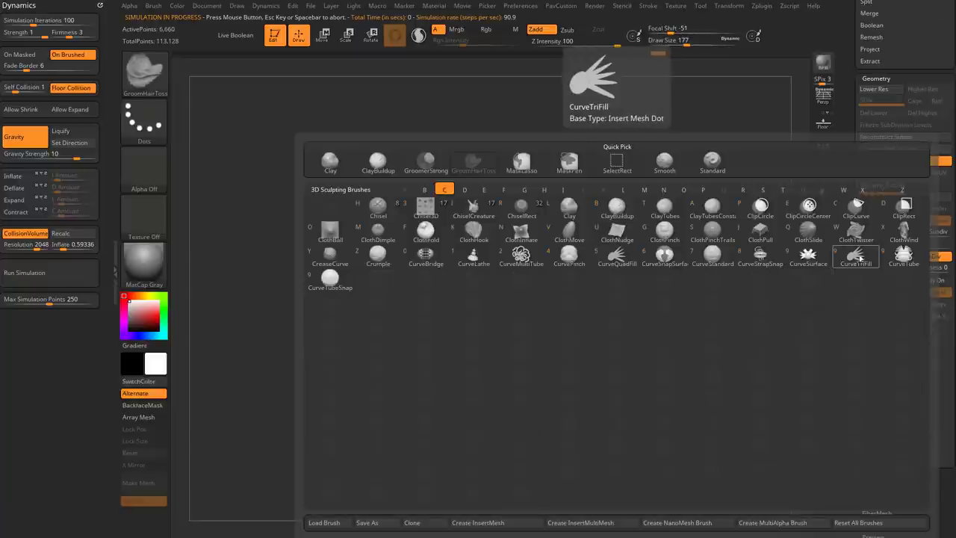
left_click(902, 234)
left_click_drag(446, 289, 463, 314)
key("s")
- Blow the hair upward and outward from the front, back and sides of the head with ClothWind strokes
mouse_move(598, 315)
left_mouse_down()
mouse_move(527, 328)
mouse_move(551, 330)
left_mouse_up()
mouse_move(552, 333)
left_mouse_down()
mouse_move(568, 343)
mouse_move(515, 329)
mouse_move(515, 261)
left_mouse_up()
mouse_move(407, 321)
left_mouse_down()
mouse_move(527, 316)
mouse_move(463, 306)
mouse_move(449, 277)
left_mouse_up()
mouse_move(456, 358)
left_mouse_down()
mouse_move(475, 319)
mouse_move(457, 283)
left_mouse_up()
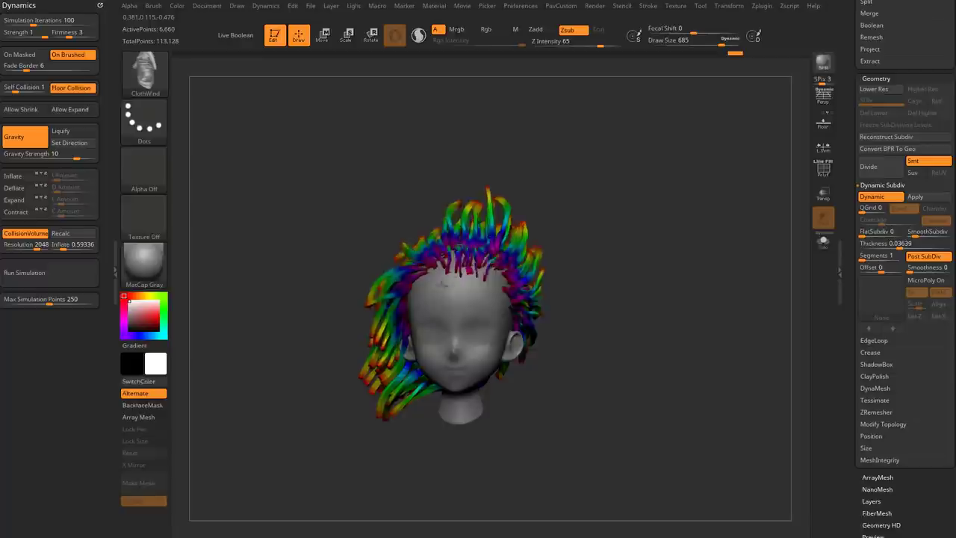
left_click_drag(635, 271, 530, 273)
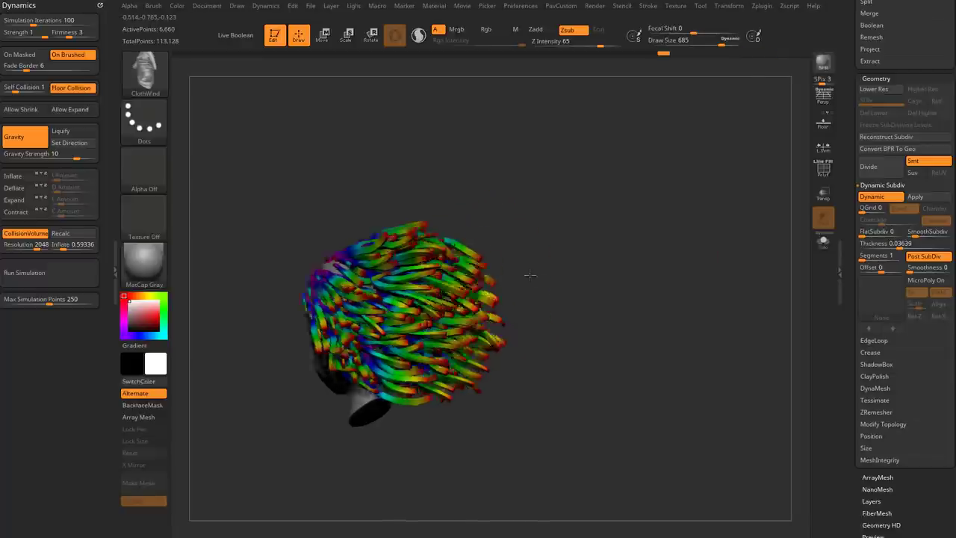
left_click_drag(411, 313, 599, 281)
left_click_drag(496, 325, 456, 257)
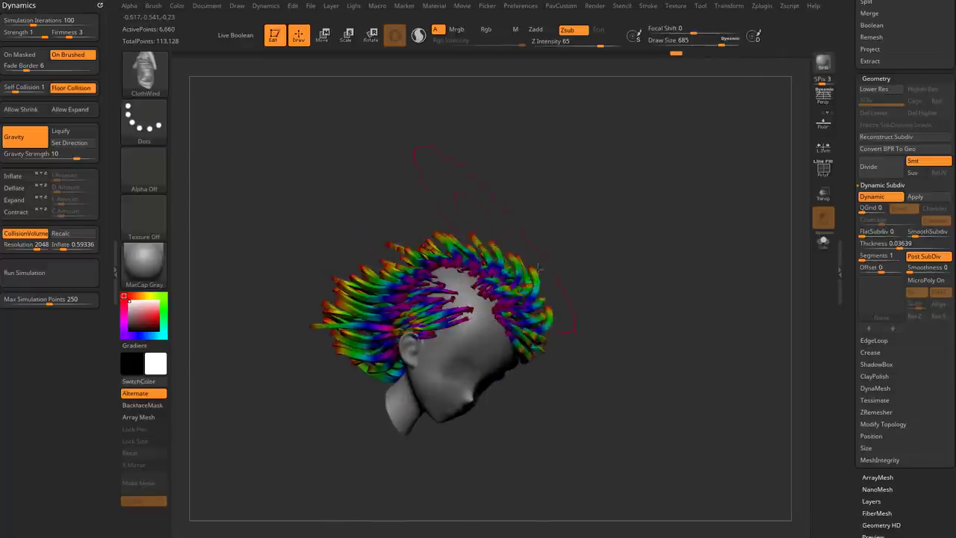
mouse_move(608, 288)
left_mouse_down()
mouse_move(516, 310)
mouse_move(502, 327)
mouse_move(529, 351)
left_mouse_up()
left_click_drag(359, 314, 299, 295, "shift")
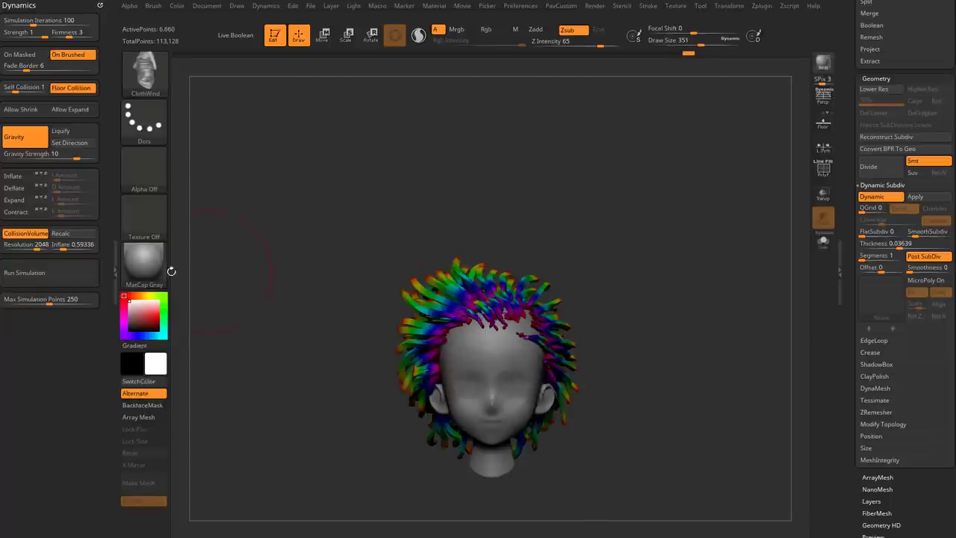
- Run the gravity simulation to drop the windblown strands back over the head
left_click(82, 272)
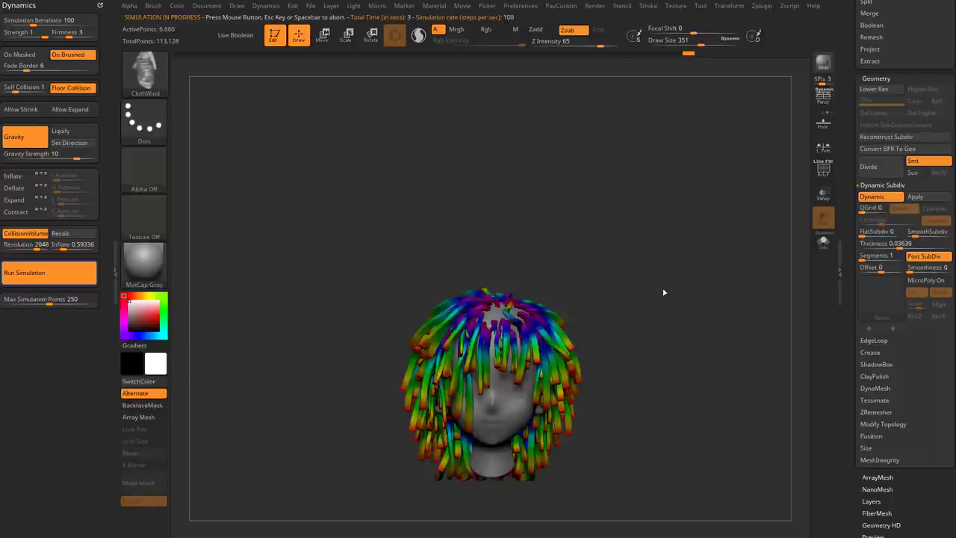
left_click_drag(650, 299, 682, 301)
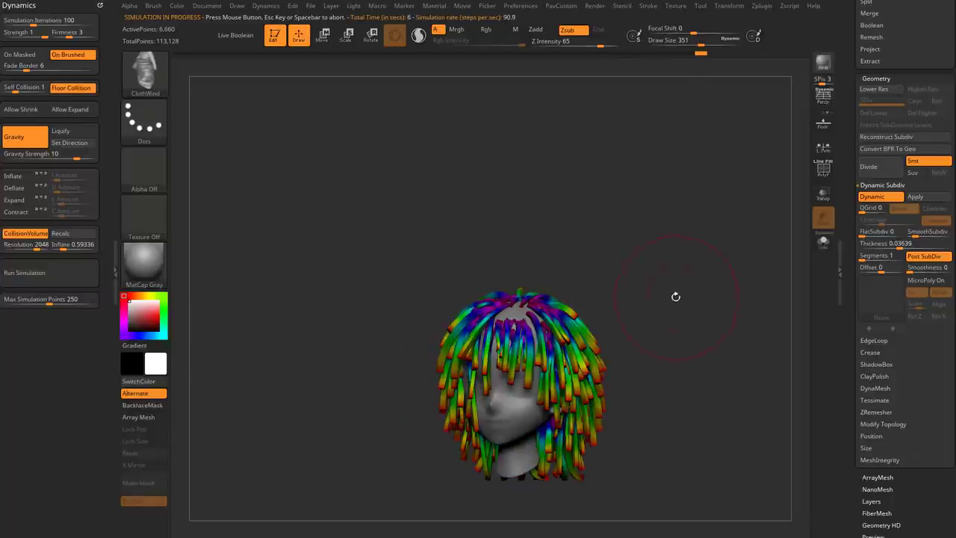
- Select the ClothInflate brush and inflate the fringe and crown strands with short strokes
key("b")
key("g")
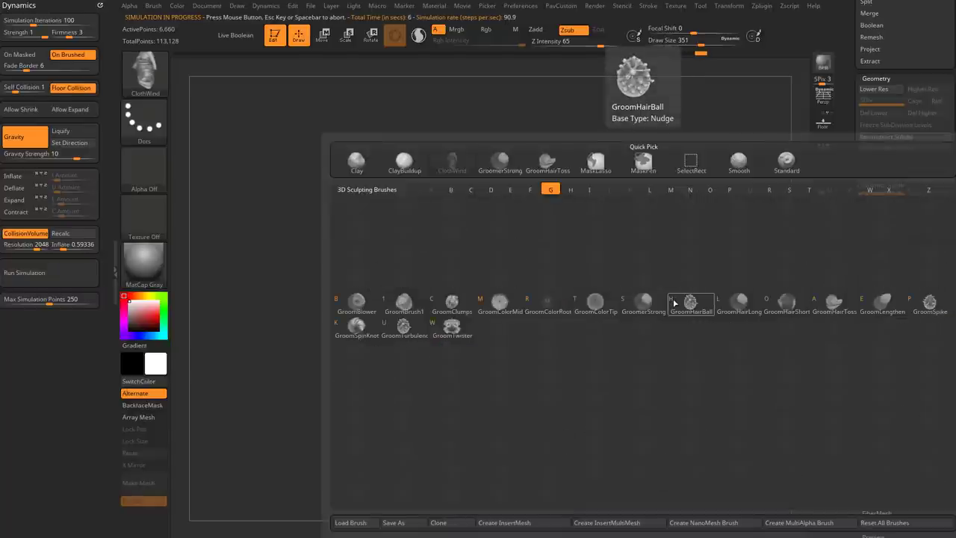
key("b")
key("c")
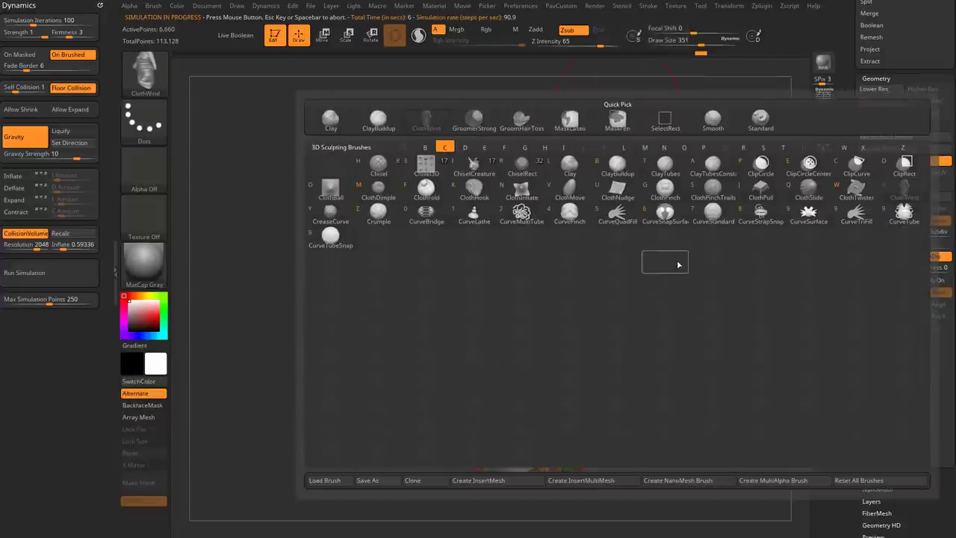
left_click(530, 197)
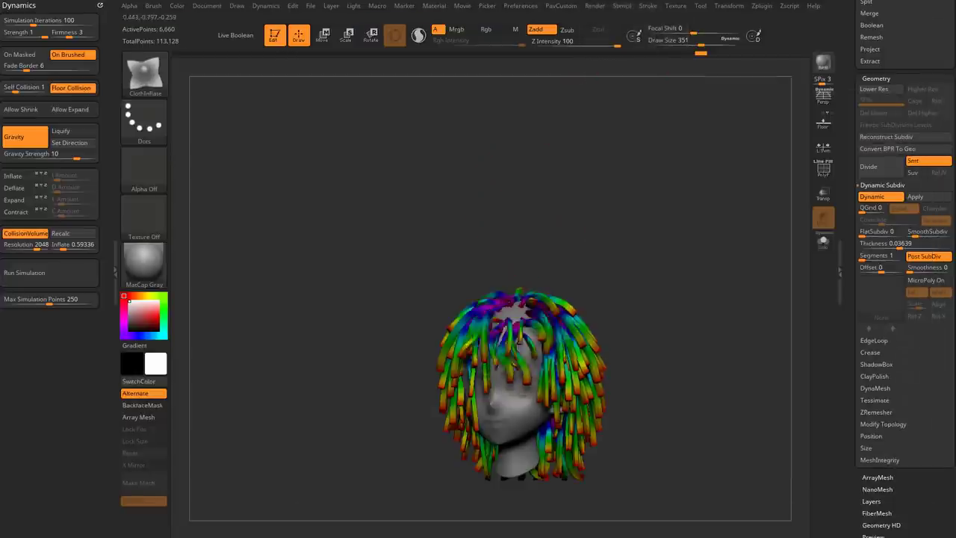
left_click_drag(518, 345, 514, 348)
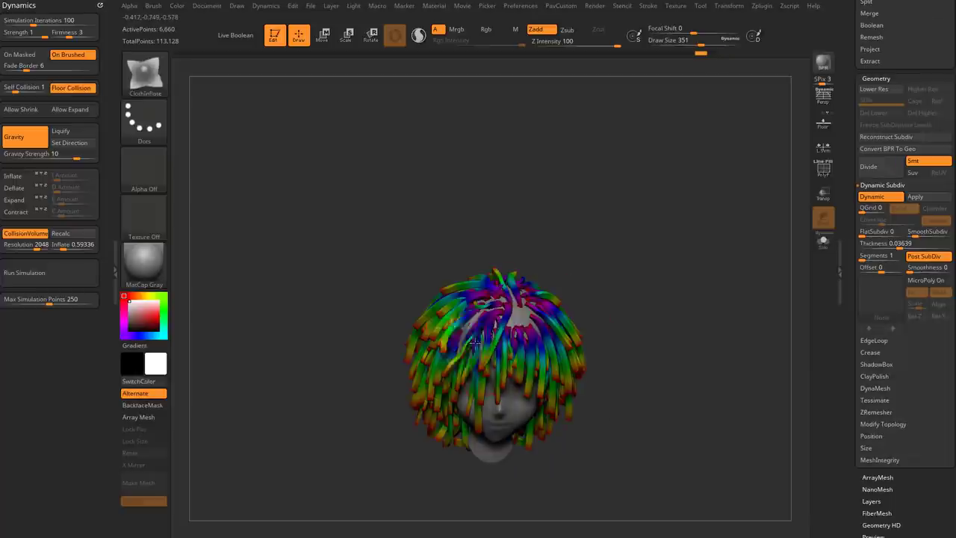
left_click_drag(475, 343, 483, 351)
left_click_drag(543, 321, 521, 317)
- Select the Standard brush, set gravity from an upside-down view of the head, and run the simulation to push the hair upward
mouse_move(692, 329)
left_mouse_down()
mouse_move(678, 290)
mouse_move(558, 292)
mouse_move(665, 288)
mouse_move(656, 288)
mouse_move(679, 305)
mouse_move(667, 329)
mouse_move(642, 314)
mouse_move(669, 333)
mouse_move(793, 284)
left_mouse_up()
key("b")
key("s")
key("t")
key("f")
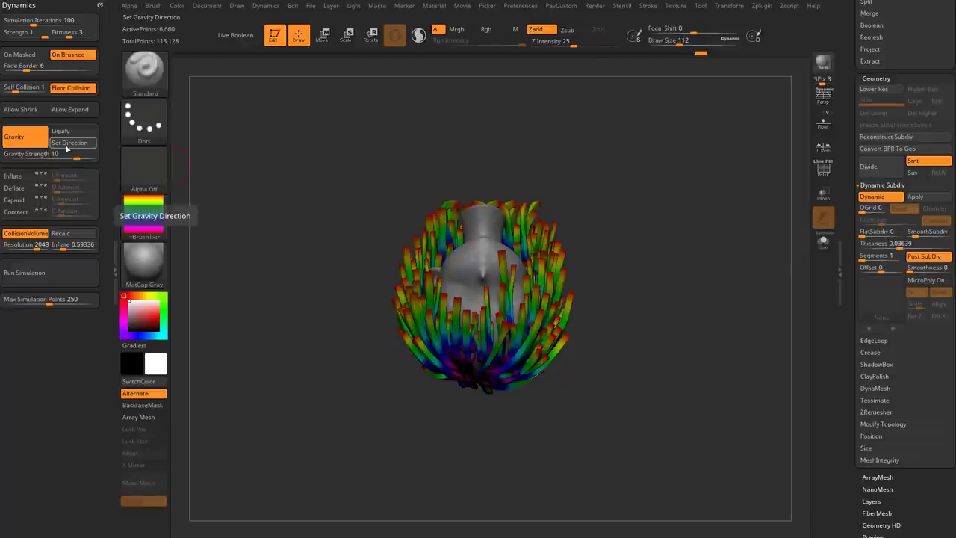
left_click(72, 155)
left_click(68, 143)
left_click_drag(688, 341, 568, 193)
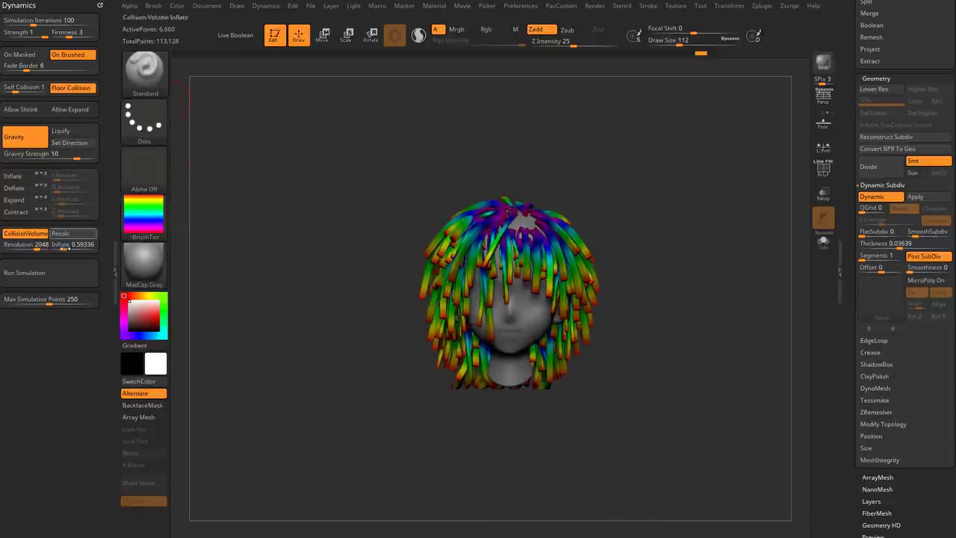
left_click(70, 271)
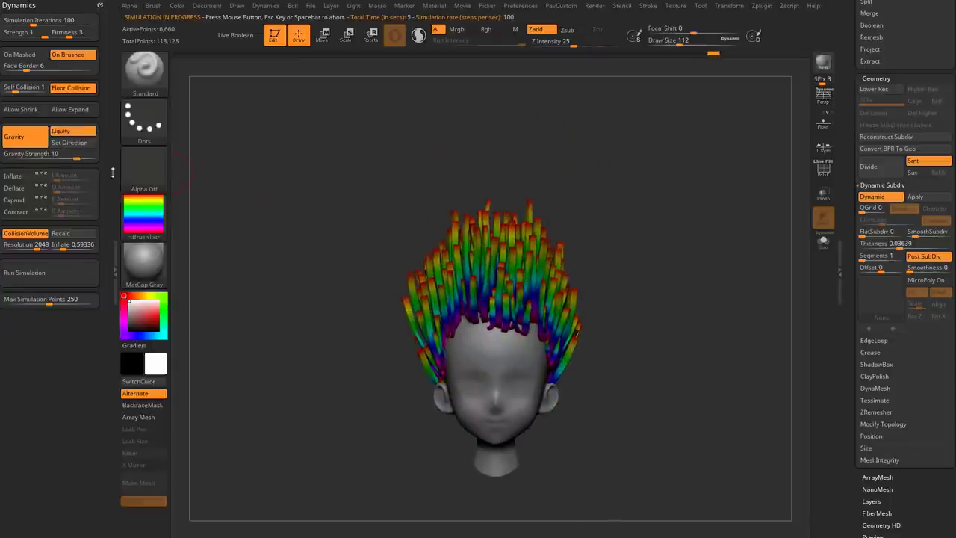
- Run the simulation with Liquify enabled to scatter the strands around the head, and reduce Draw Size to 74
left_click(62, 266)
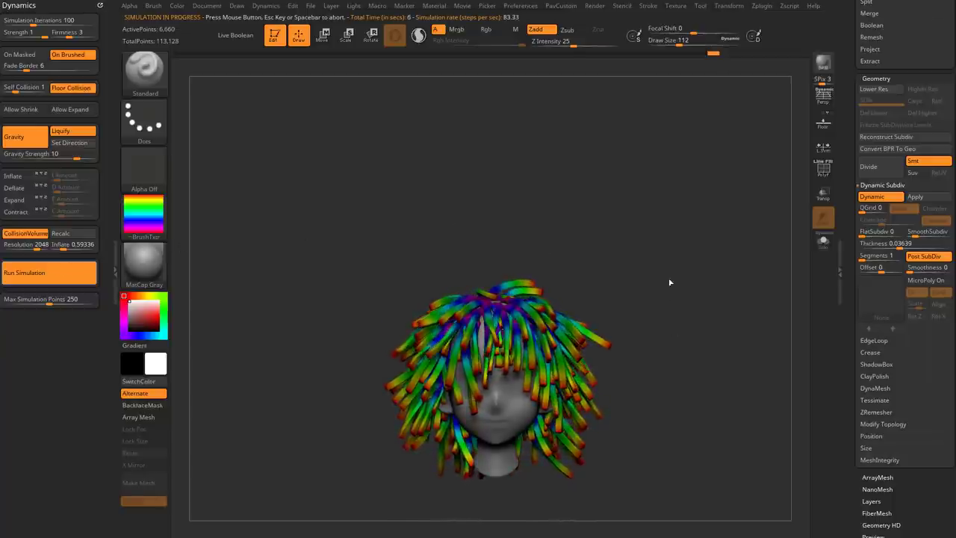
mouse_move(691, 313)
left_mouse_down()
mouse_move(674, 322)
mouse_move(678, 329)
mouse_move(683, 303)
mouse_move(711, 307)
left_mouse_up()
key("s")
key("s")
key("s")
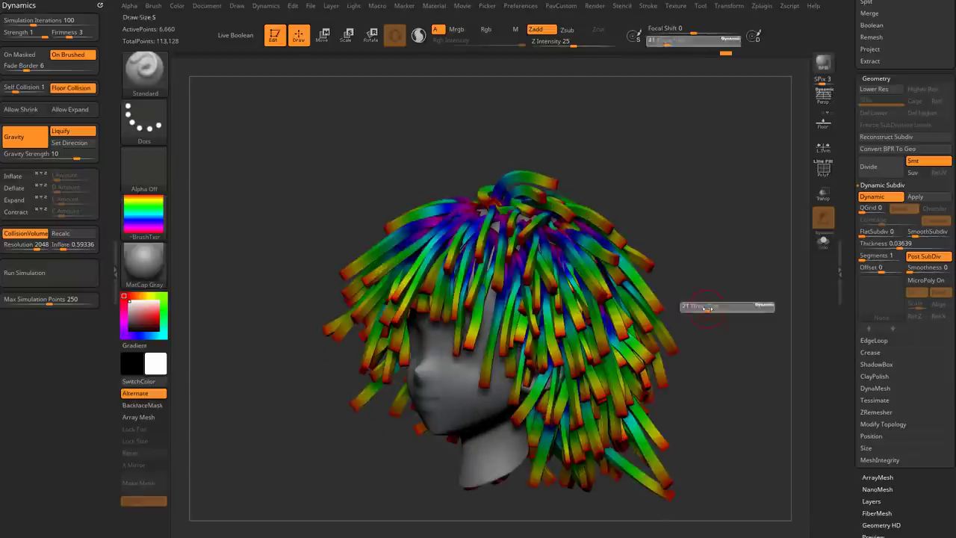
- Show the PolyFrame wireframe and apply the star image Texture 12 as the hair's texture map
left_click(823, 170)
mouse_move(736, 258)
left_mouse_down()
mouse_move(726, 274)
mouse_move(752, 286)
mouse_move(737, 303)
mouse_move(747, 293)
left_mouse_up()
mouse_move(851, 273)
left_mouse_down()
mouse_move(852, 295)
mouse_move(877, 134)
left_mouse_up()
left_click(870, 219)
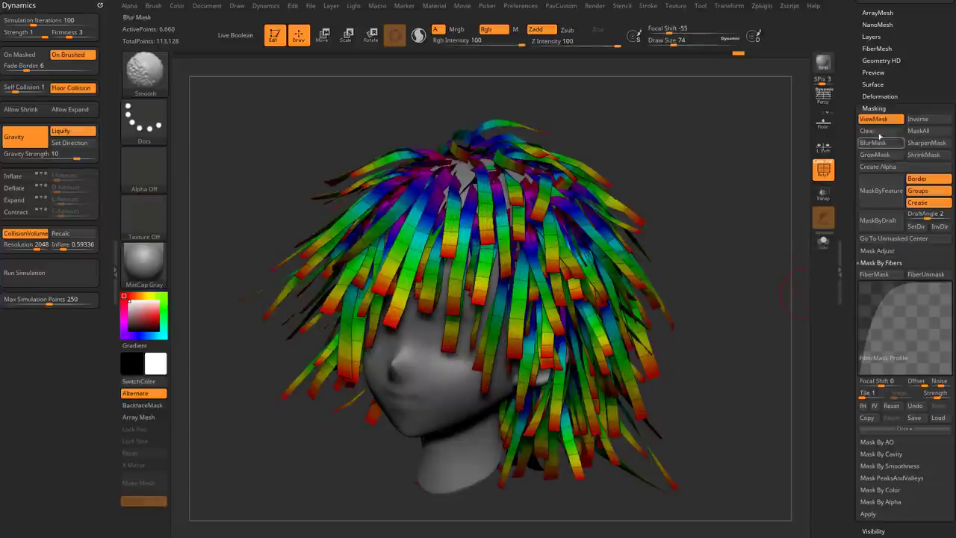
left_click(874, 109, "shift")
left_click(879, 193, "shift")
left_click(883, 217)
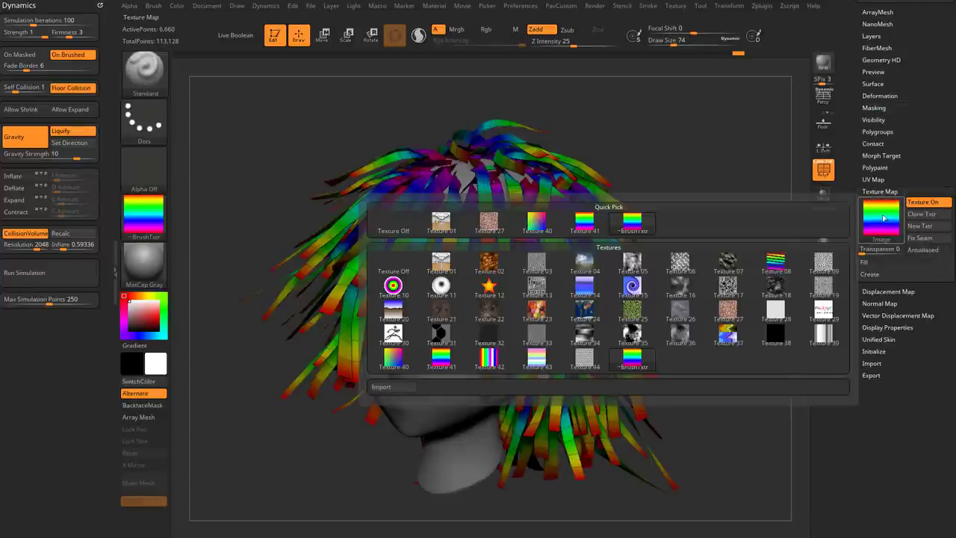
left_click(500, 286)
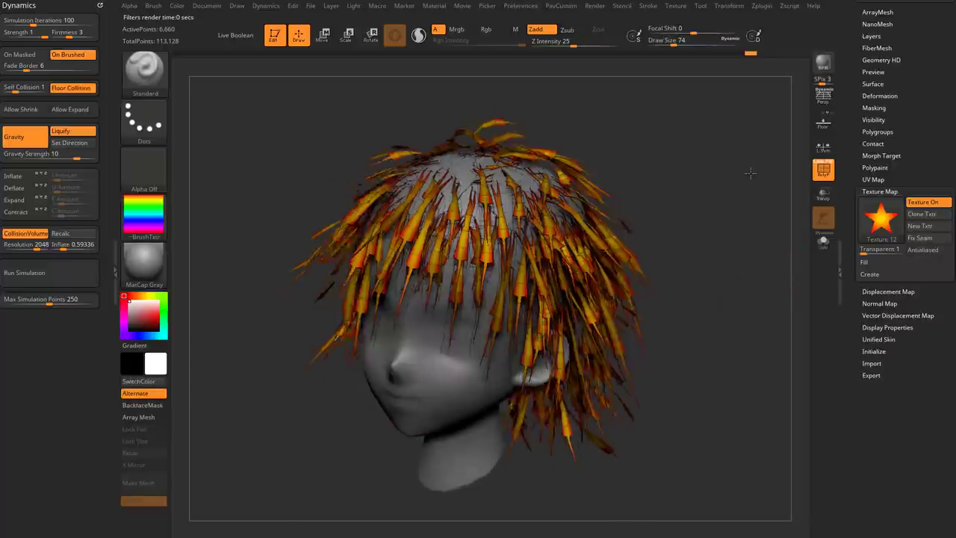
- Replace the hair's texture map with Texture 39, enable Antialiased, and set Transparent to 22
left_click(880, 218)
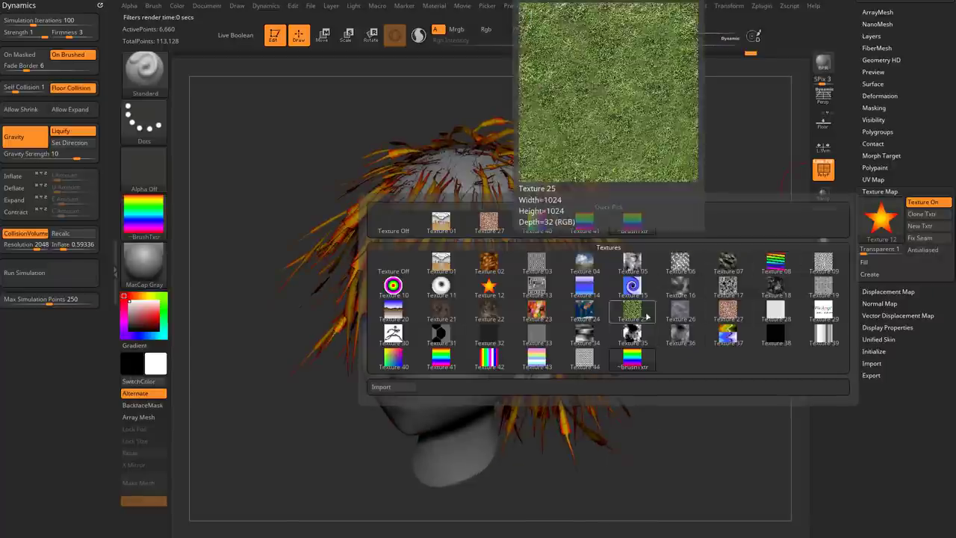
left_click(823, 333)
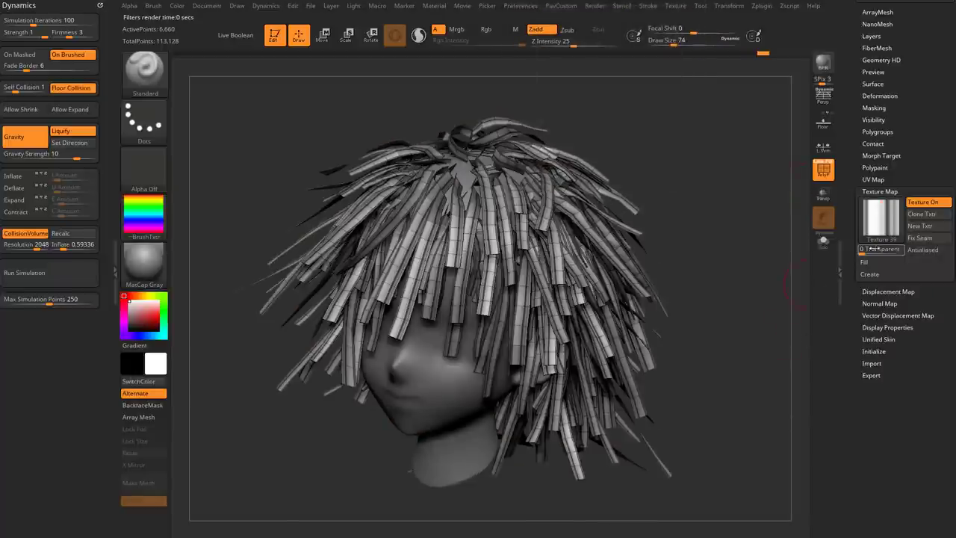
left_click(907, 255)
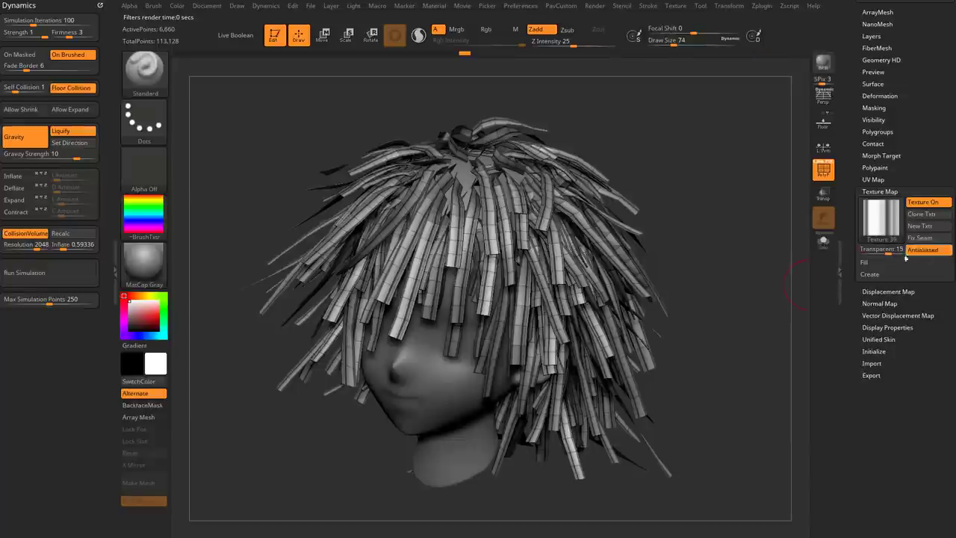
left_click_drag(890, 253, 901, 253)
left_click_drag(807, 270, 751, 235)
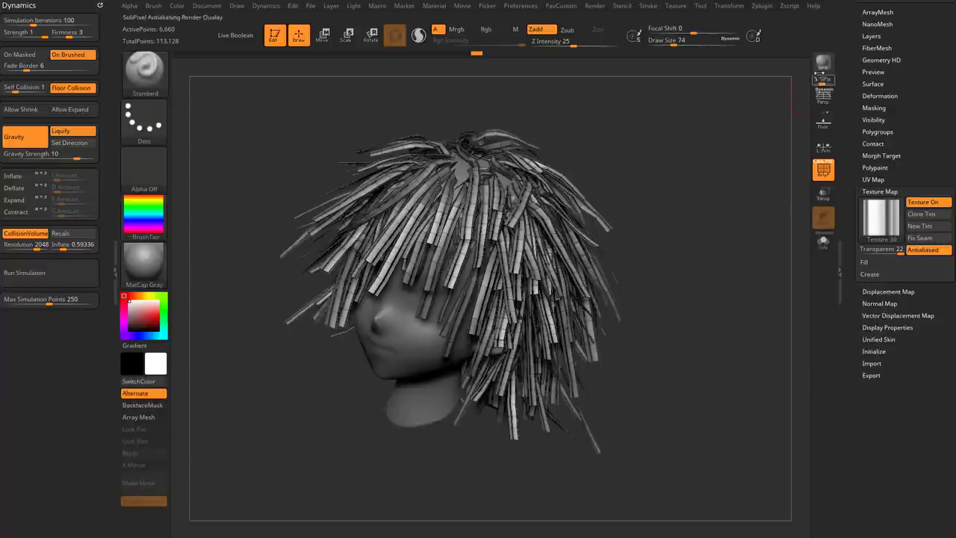
- Set Sides to 2 in the FiberMesh BPR settings and check the hair strands
left_click_drag(883, 286, 882, 244)
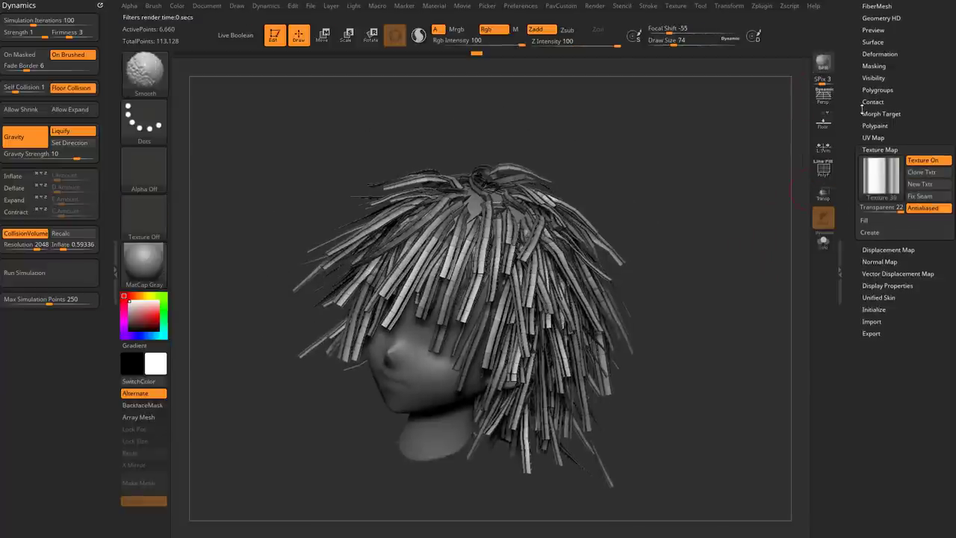
left_click_drag(863, 97, 857, 221)
left_click(867, 182)
left_click_drag(851, 181, 851, 91)
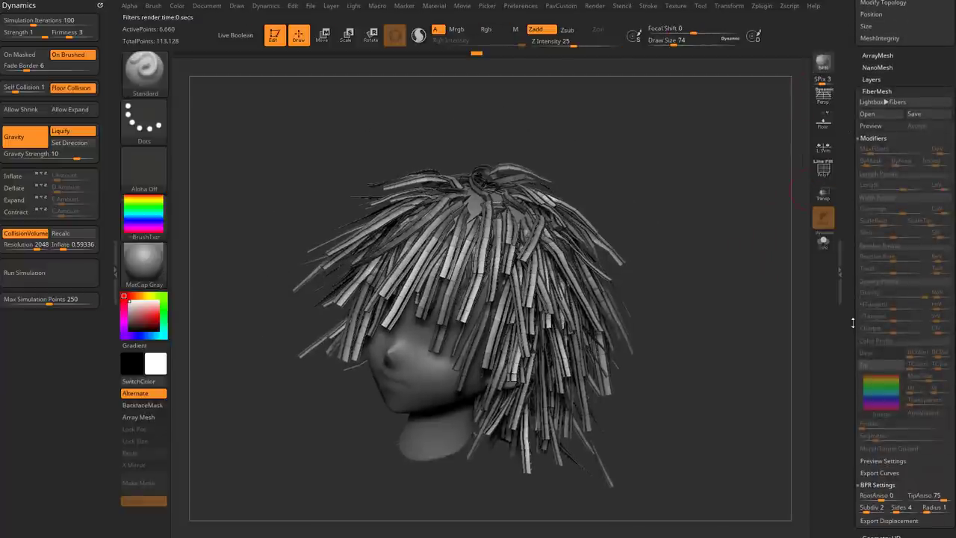
left_click_drag(851, 322, 852, 179)
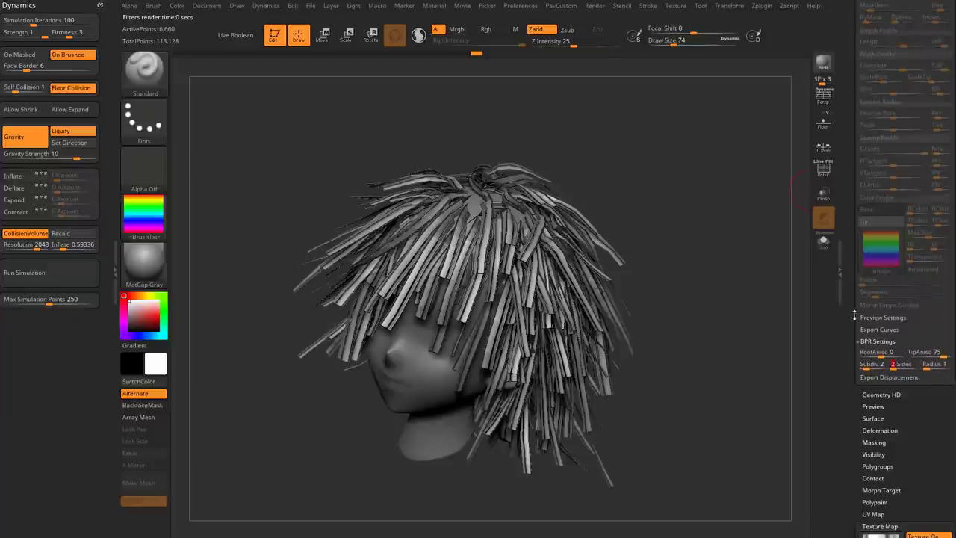
left_click_drag(854, 316, 853, 463)
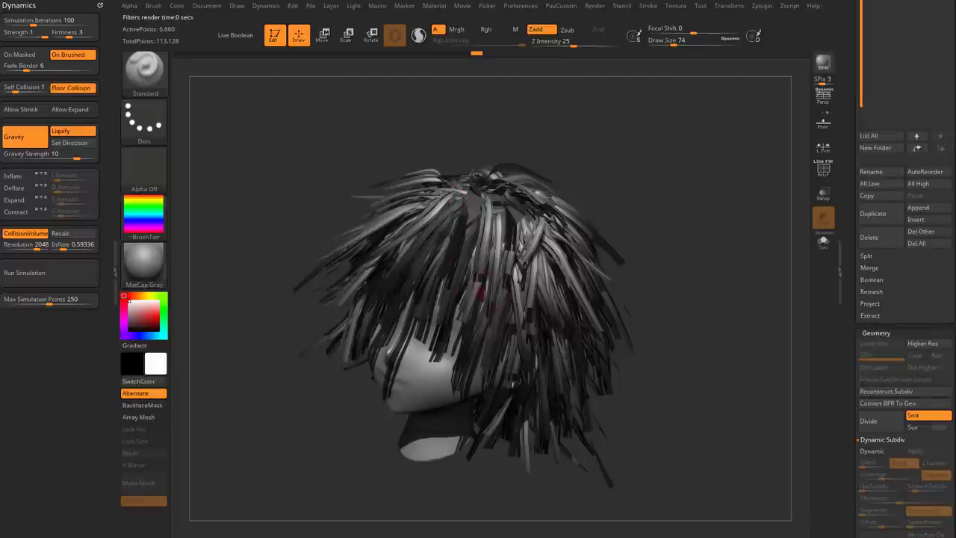
left_click_drag(749, 280, 813, 282)
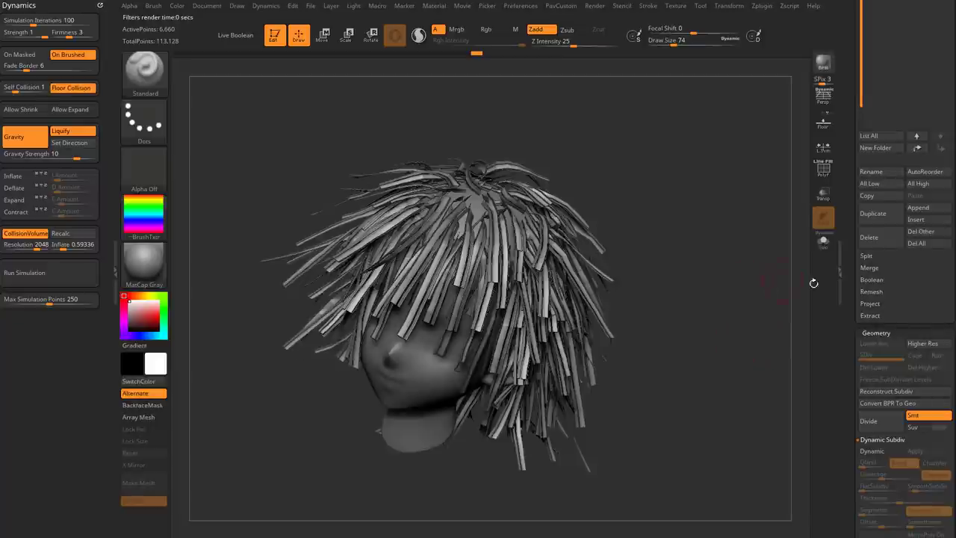
- Turn off the hair's texture map and show the PolyFrame wireframe for a close view of the fringe strands
left_click_drag(858, 456, 860, 330)
left_click_drag(849, 364, 856, 224)
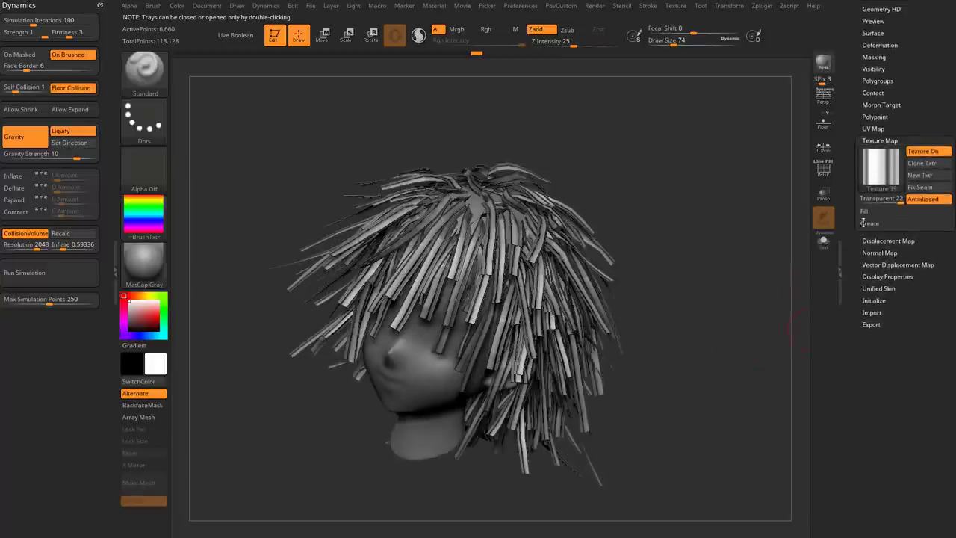
left_click(914, 153)
left_click_drag(722, 253, 762, 295)
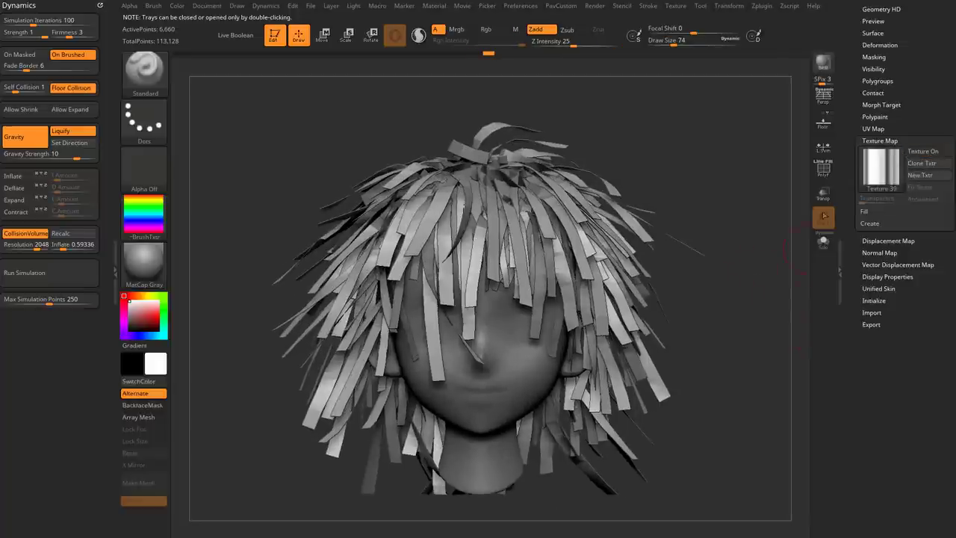
left_click(824, 170)
mouse_move(783, 240)
left_mouse_down()
mouse_move(745, 251)
mouse_move(769, 324)
left_mouse_up()
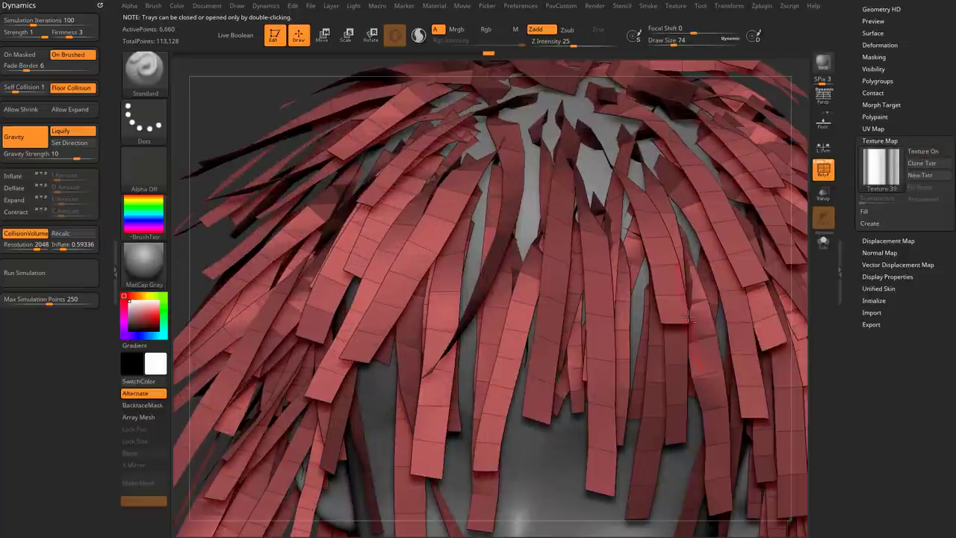
- Select the ZModeler brush, try a lengthwise edge loop on one fringe strand, and undo the insertion
key("b")
key("z")
key("m")
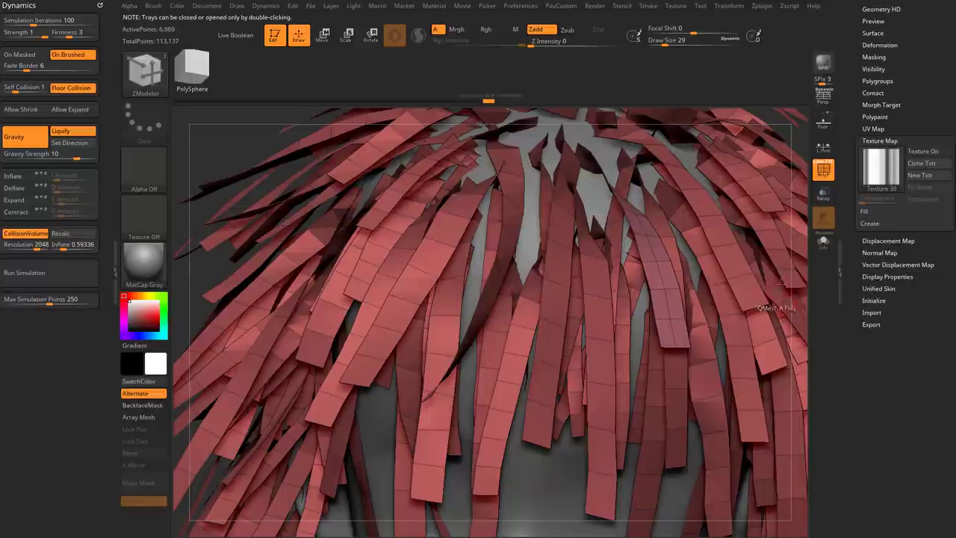
key("ctrl+z")
left_click_drag(783, 145, 738, 180, "alt")
left_click_drag(773, 214, 783, 202, "alt")
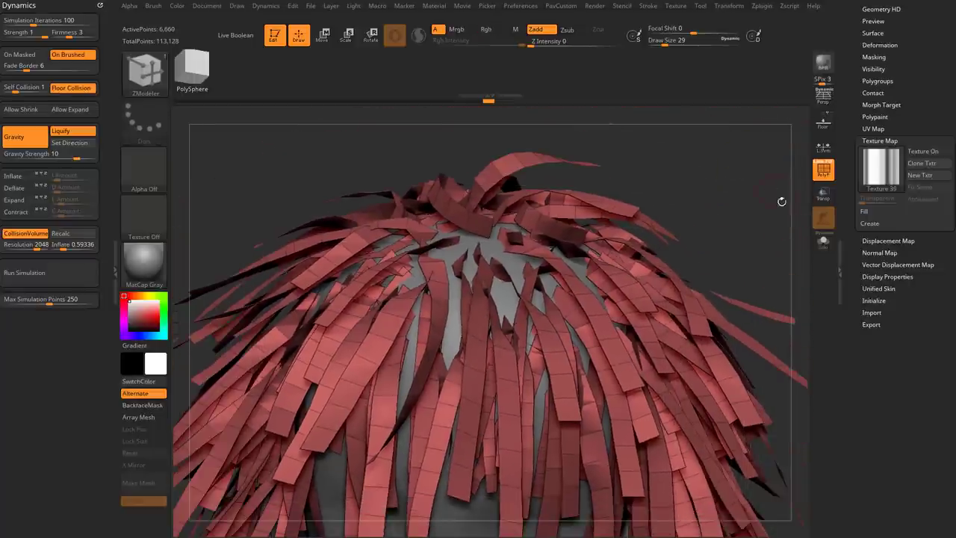
- Isolate the hair with Solo and insert an edge loop along the middle of three front strands
left_click(823, 242)
left_click_drag(786, 251, 748, 240)
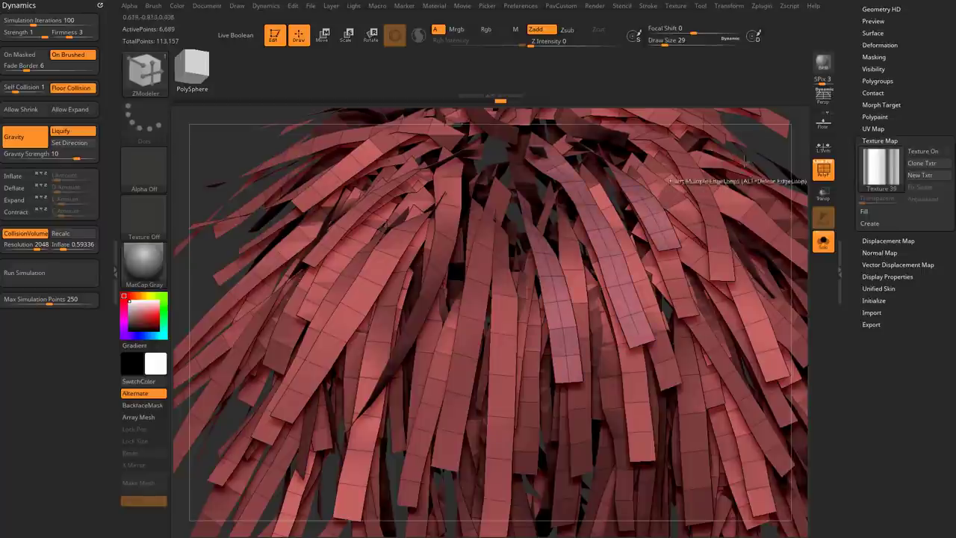
left_click_drag(796, 148, 726, 217, "alt")
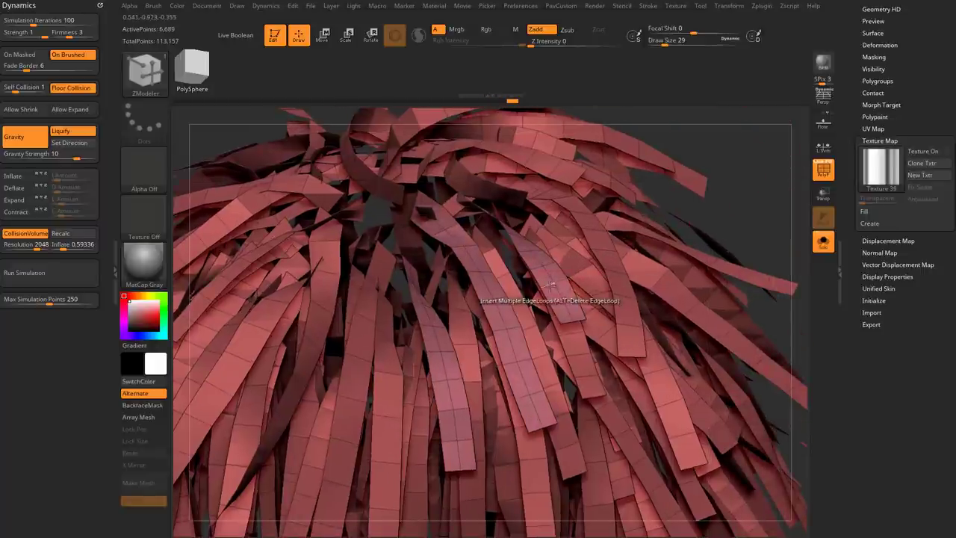
- Set ZModeler's polygon action to Polygroup A Polyloop and assign one lengthwise half of each split strand to a new polygroup
key("space")
left_click(511, 316)
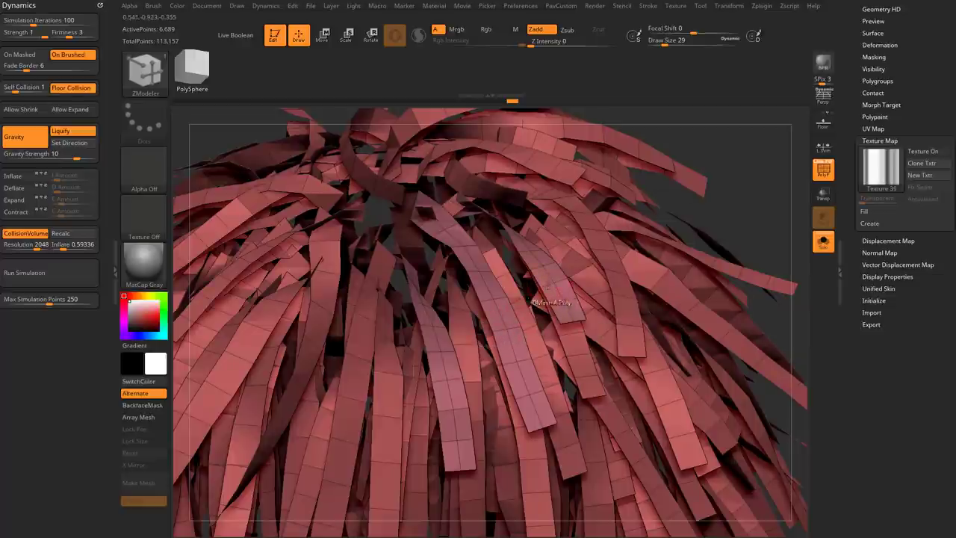
left_click(545, 285)
left_click(499, 330)
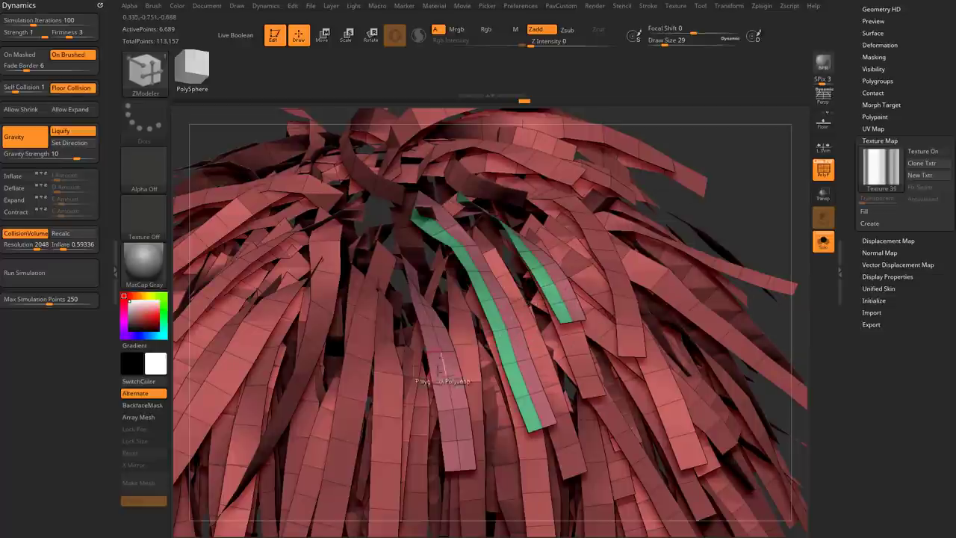
left_click(441, 380)
- Hide the rest of the hair so only the three split strands remain visible
left_click(442, 380, "ctrl+shift")
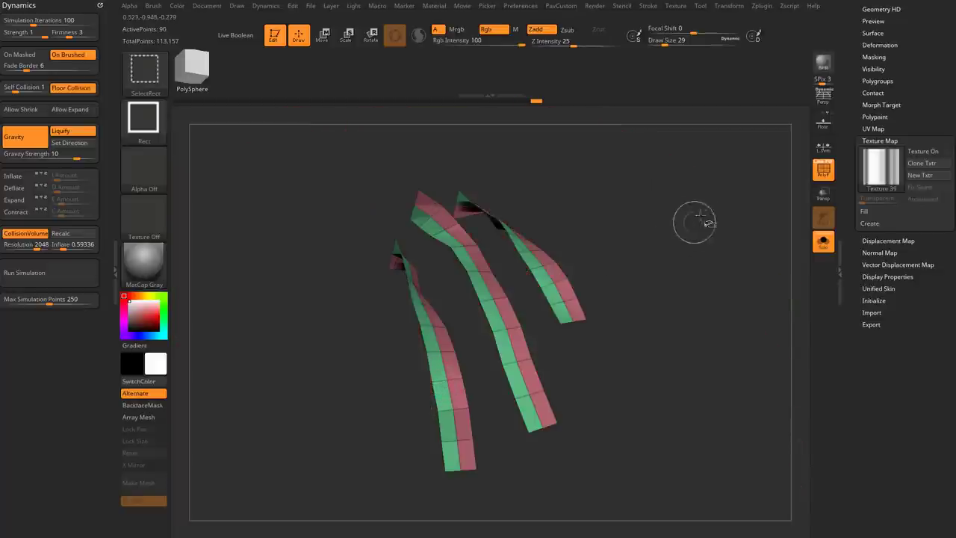
left_click_drag(698, 222, 717, 243, "ctrl+shift")
left_click_drag(739, 195, 736, 229, "ctrl+shift")
- Create curves along the centre lines of the three strands using Frame Mesh with the Polygroups option
key("space")
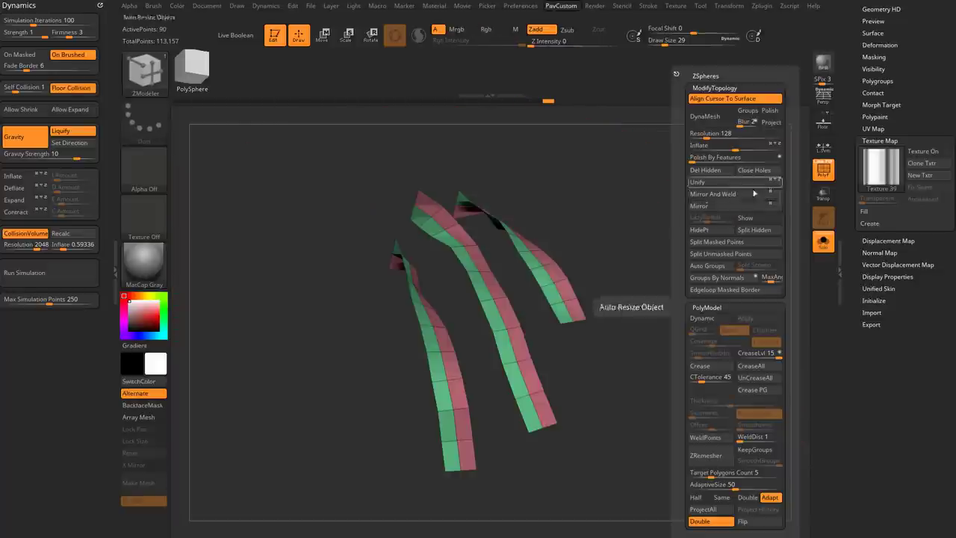
left_click(646, 6)
left_click(675, 372)
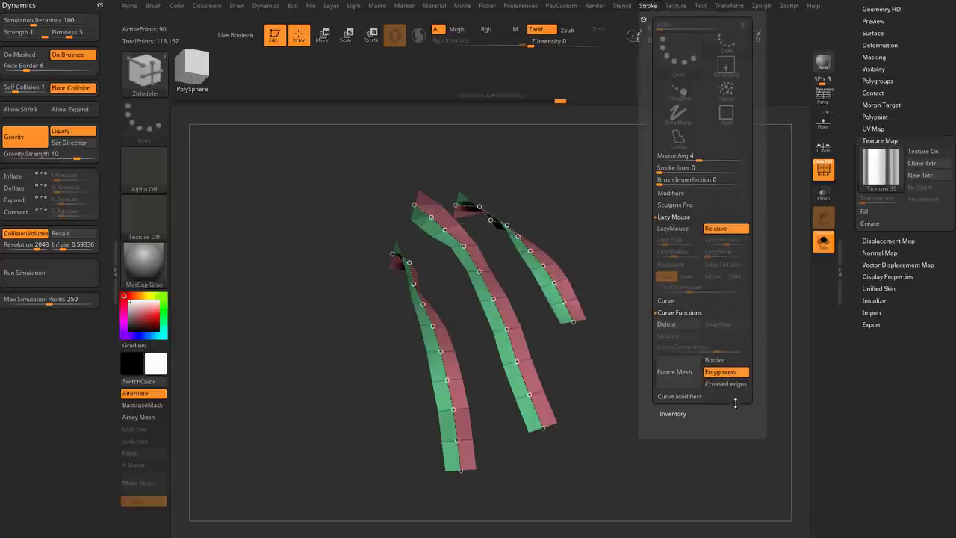
- Choose the IMM Curve brush and pick its Necklace Link mesh for insertion
key("b")
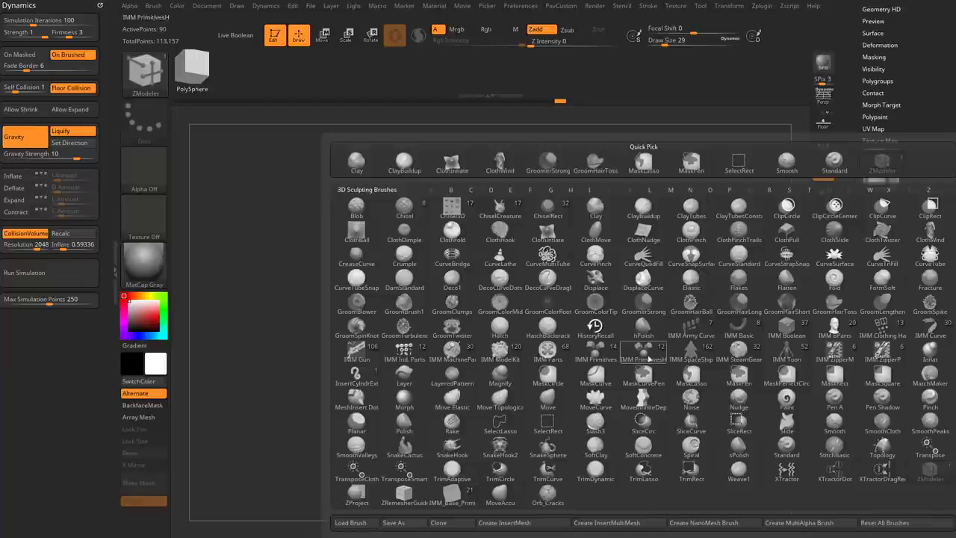
key("i")
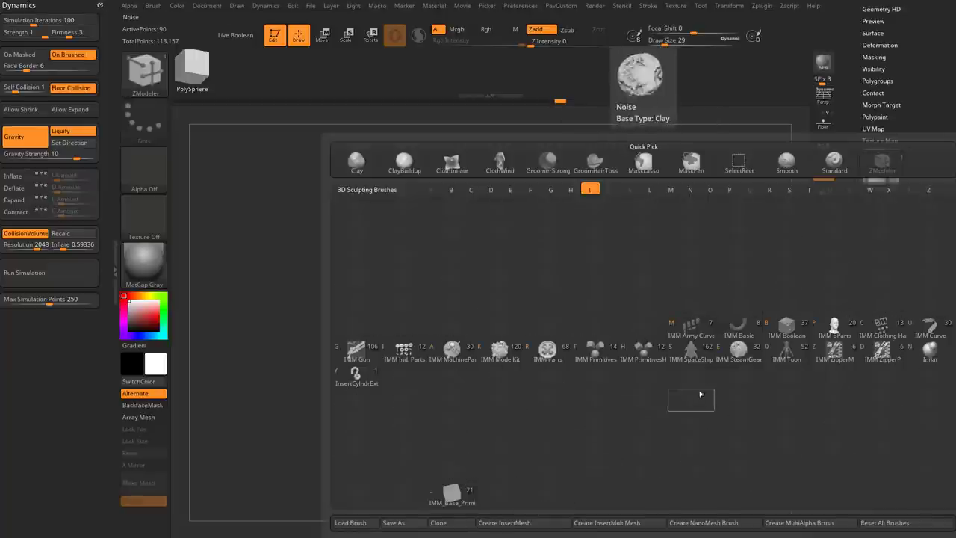
left_click(930, 326)
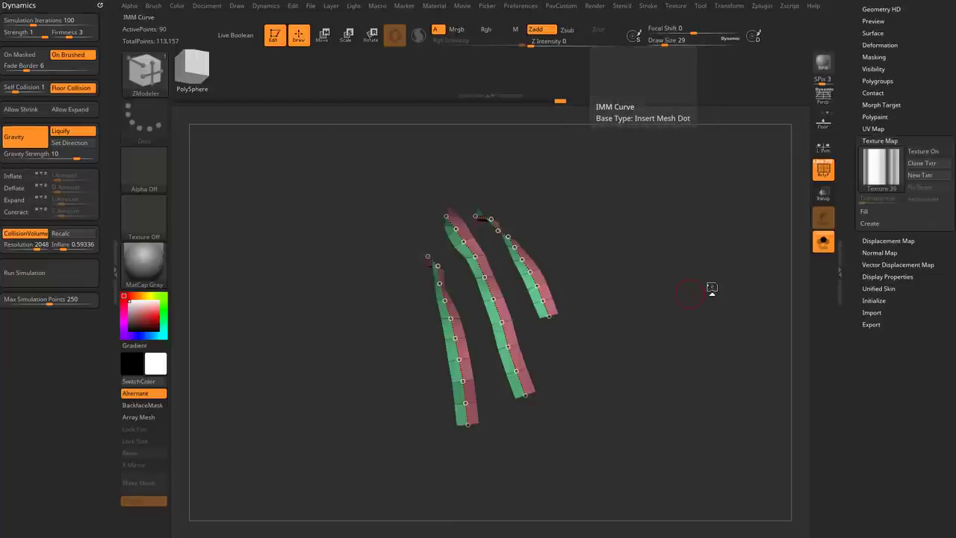
key("m")
left_click(641, 403)
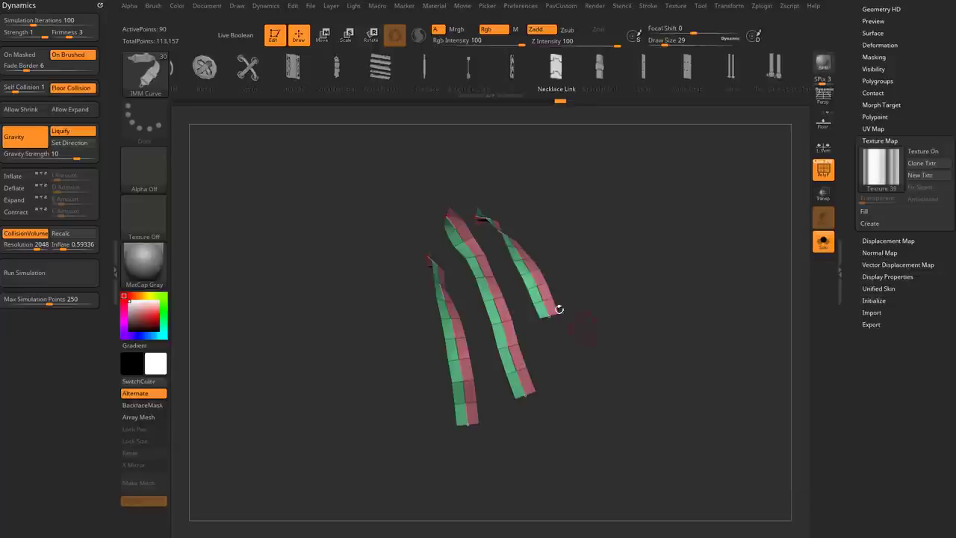
- Insert Necklace Link meshes along the three strand curves at draw size 56, and show the full hair without polyframe
left_click(495, 300)
key("s")
left_click_drag(619, 294, 625, 294)
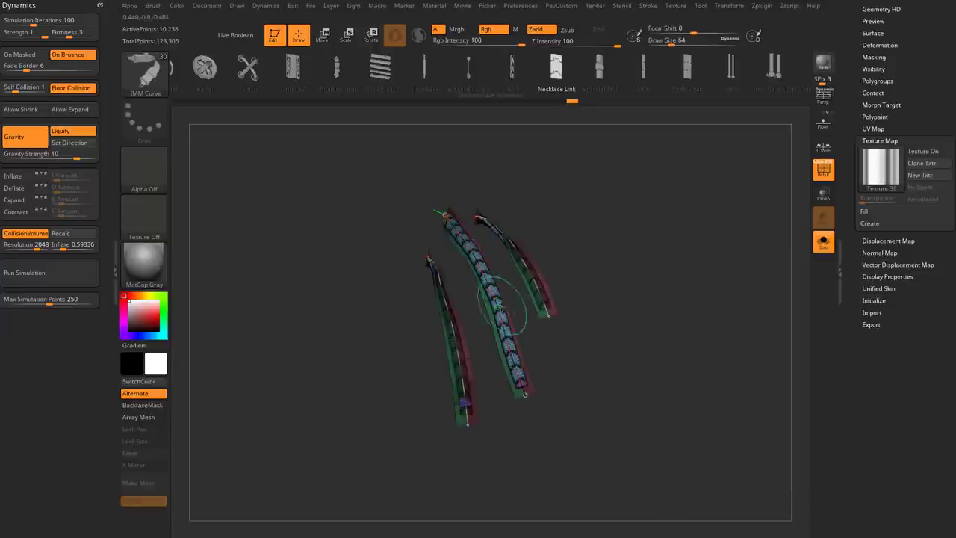
left_click(494, 289)
left_click(822, 241)
left_click(824, 172)
left_click_drag(770, 233, 763, 253)
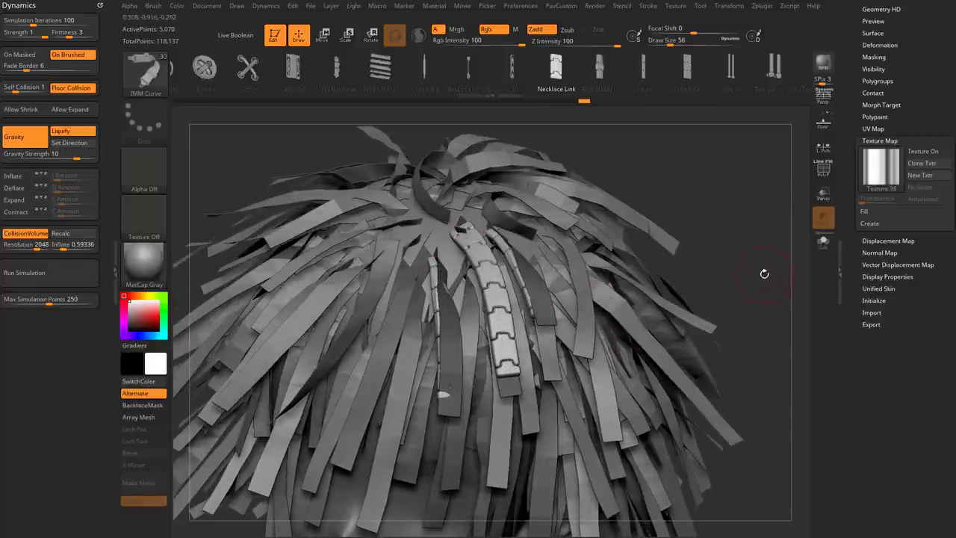
- Hide the original split strands in this subtool so only the inserted necklace links stay visible
left_click_drag(844, 120, 847, 269)
left_click(869, 224, "shift")
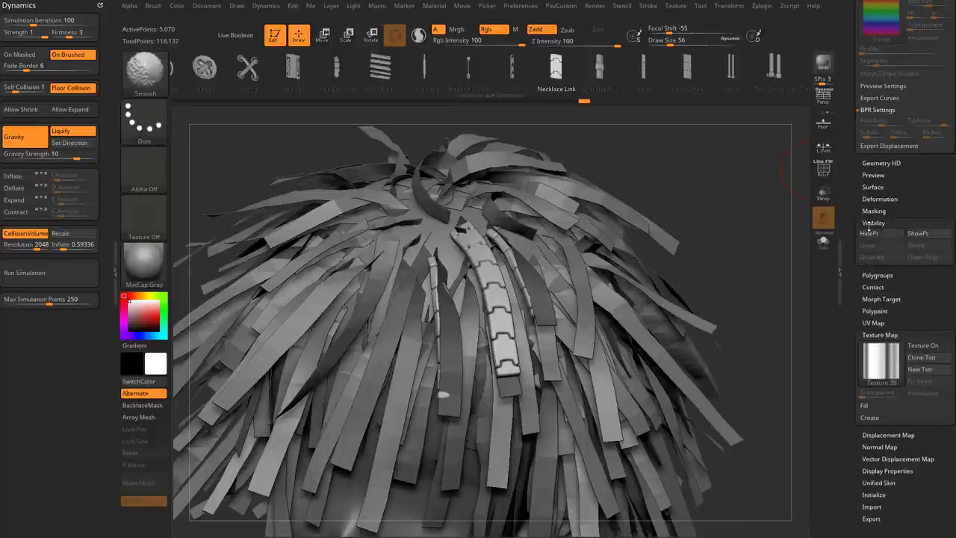
left_click(871, 234)
left_click_drag(853, 207, 848, 380)
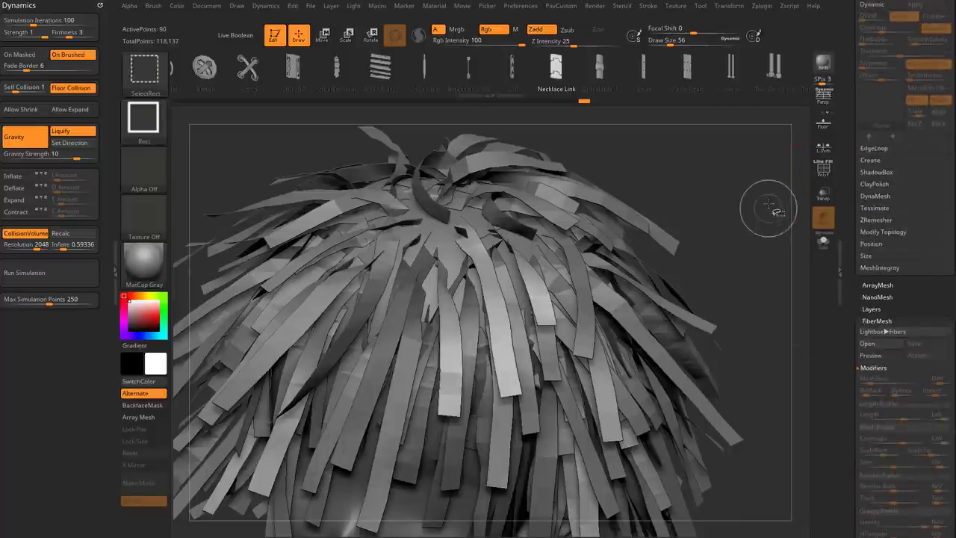
left_click(777, 203, "ctrl+shift")
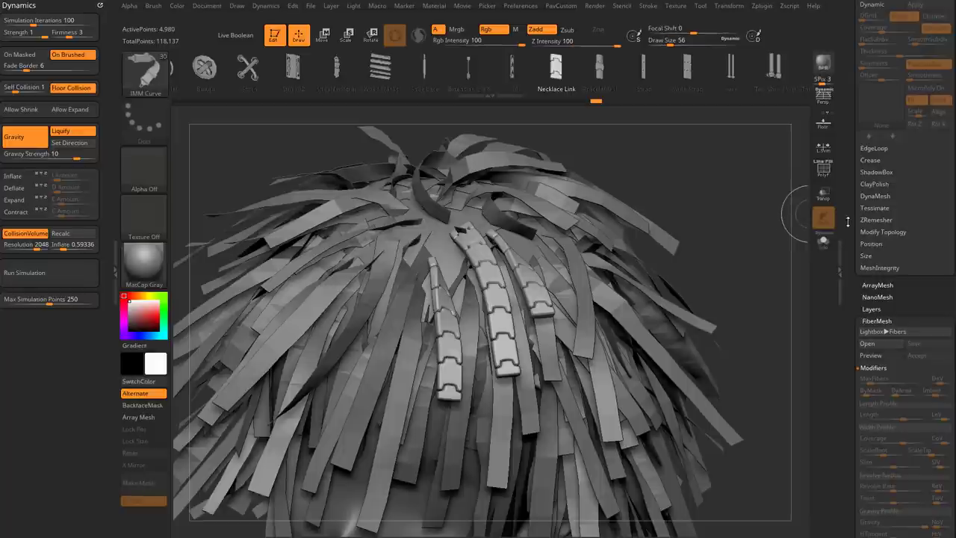
- Delete the hidden strand geometry and inspect the remaining necklace links on their own with Solo
mouse_move(850, 220)
left_mouse_down()
mouse_move(850, 315)
mouse_move(849, 149)
left_mouse_up()
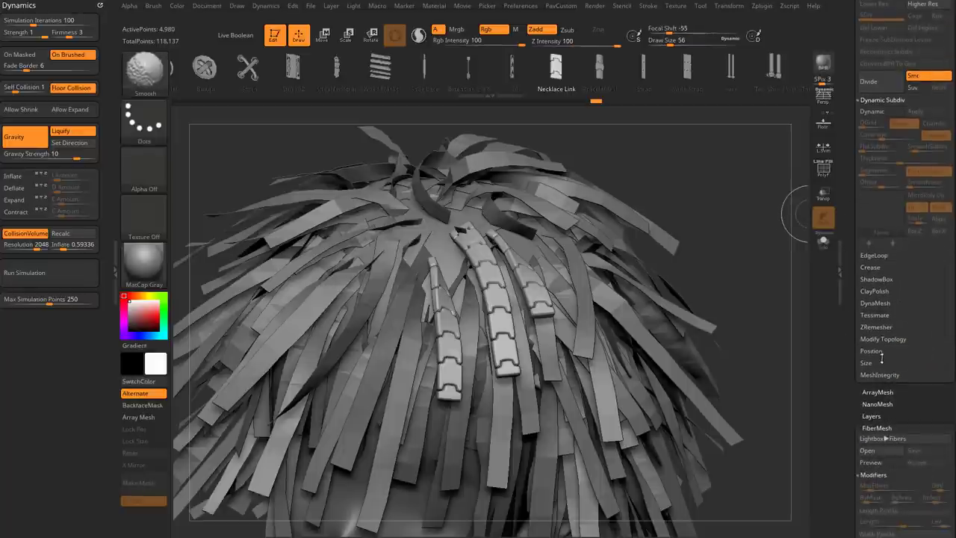
left_click(879, 338, "shift")
left_click_drag(854, 344, 854, 237)
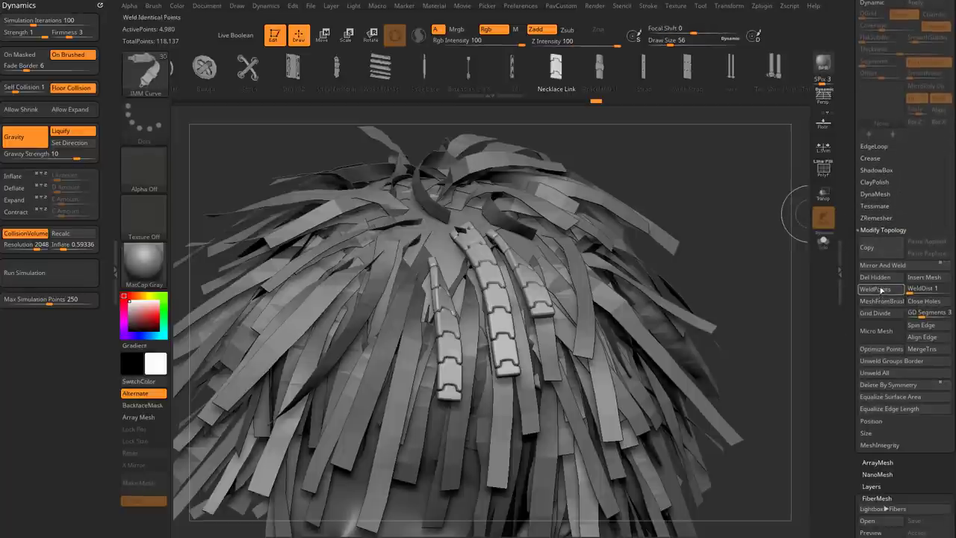
left_click_drag(748, 261, 750, 239, "alt")
left_click(826, 241)
mouse_move(755, 280)
left_mouse_down()
mouse_move(763, 293)
mouse_move(764, 274)
mouse_move(732, 283)
left_mouse_up()
left_click(823, 242)
- Set the brush's draw size to 39 and make the Fibers32 hair card subtool active
key("s")
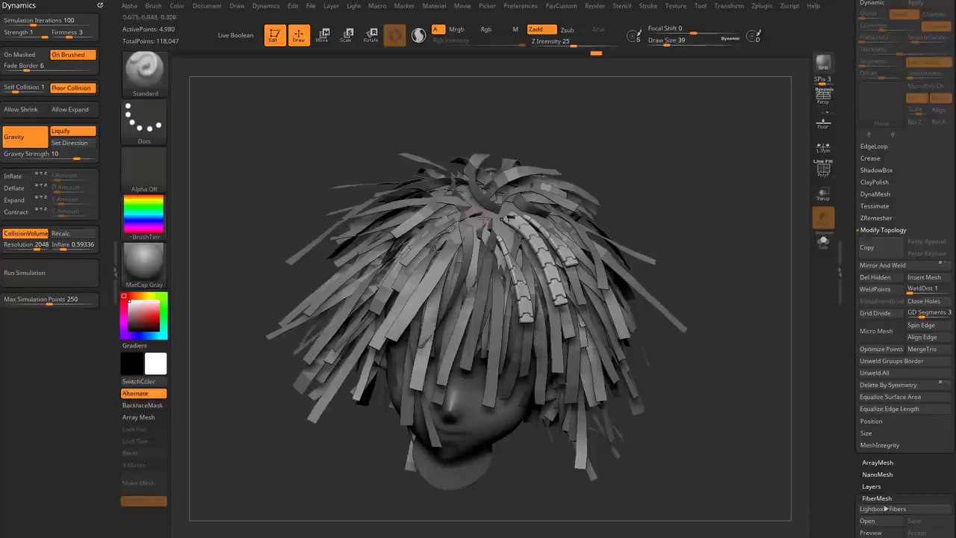
key("s")
left_click_drag(696, 272, 705, 288)
left_click(605, 306, "alt")
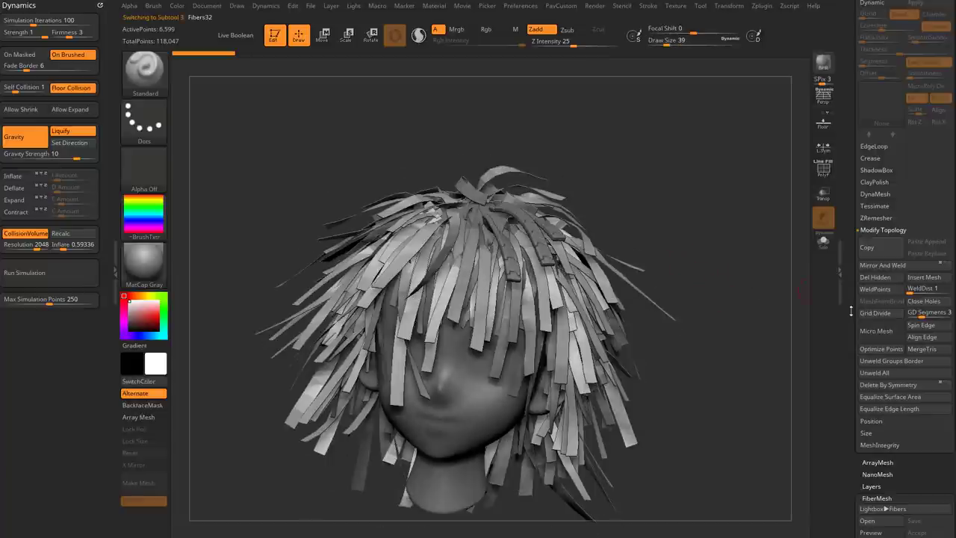
- Turn on Dynamic Subdiv for the hair cards, apply it as real geometry, and show the polyframe
left_click_drag(850, 310, 846, 235)
scroll(866, 293, "down", 3)
key("shift")
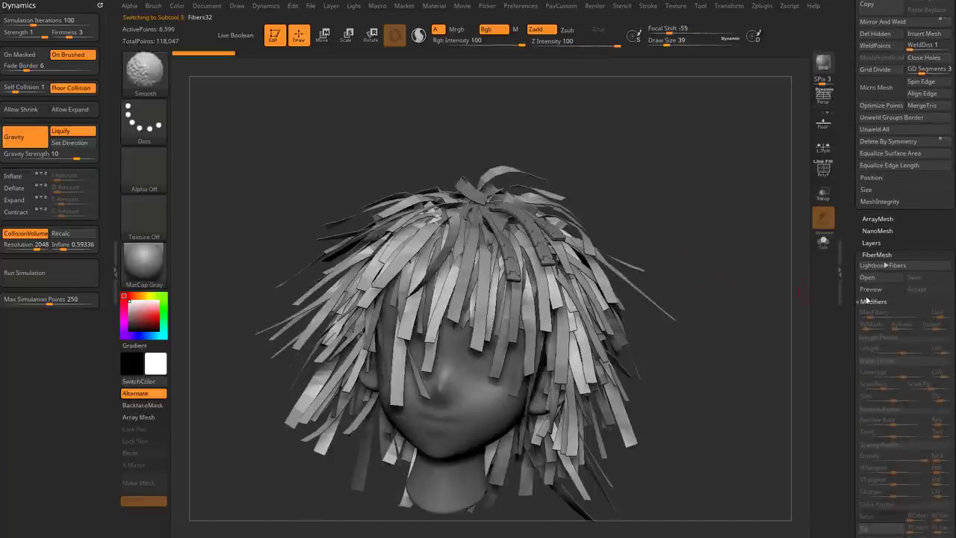
scroll(872, 284, "up", 15)
left_click(872, 309)
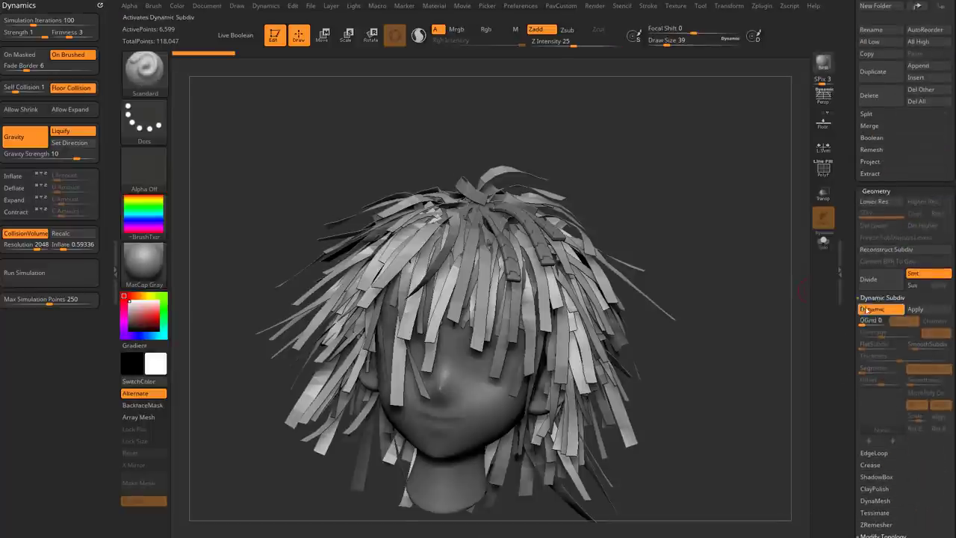
mouse_move(759, 333)
left_mouse_down()
mouse_move(768, 328)
mouse_move(744, 330)
left_mouse_up()
left_click(916, 310)
left_click(823, 170)
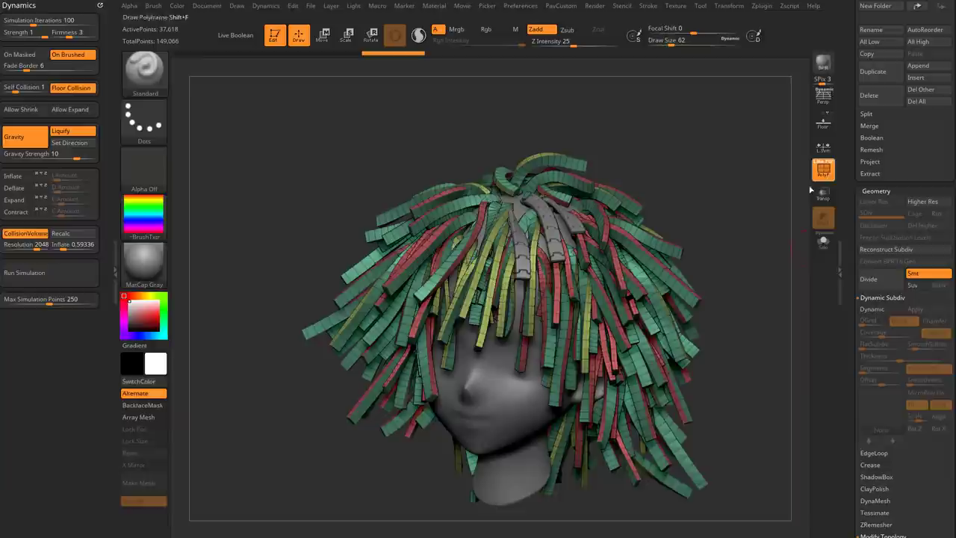
- Solo the thickened hair strips and isolate their yellow-green face polygroup, then show all polygroups again
mouse_move(779, 265)
left_mouse_down("alt")
mouse_move(754, 273)
mouse_move(770, 307)
mouse_move(802, 316)
mouse_move(801, 302)
left_mouse_up("alt")
key("f")
left_click(824, 241)
left_click(480, 263, "ctrl+shift")
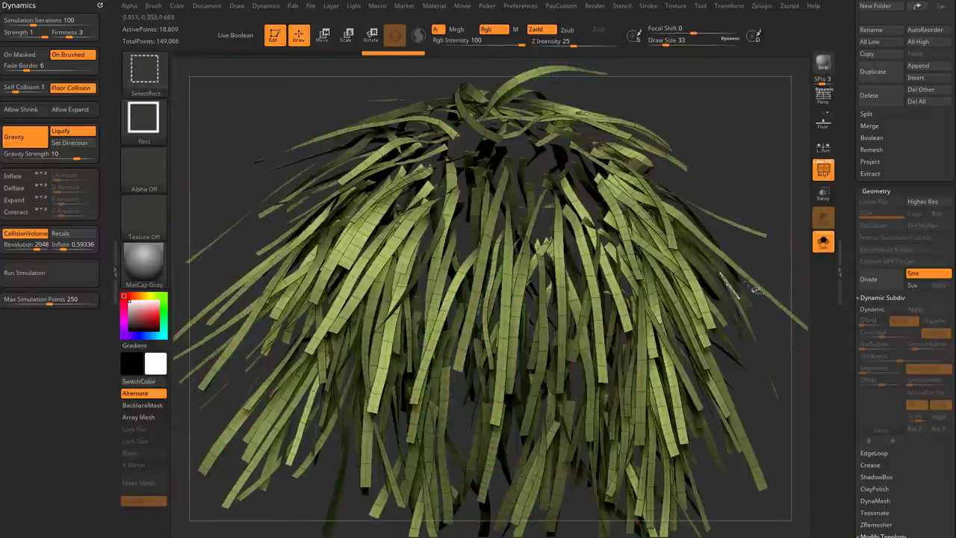
key("grave")
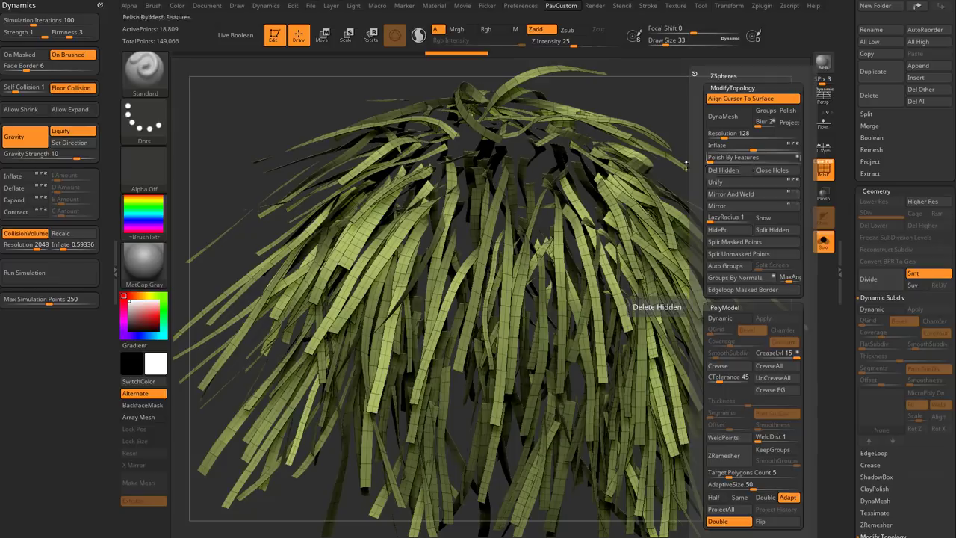
left_click_drag(726, 155, 796, 149)
left_click_drag(770, 303, 738, 227, "alt")
left_click(755, 232, "ctrl+shift")
key("space")
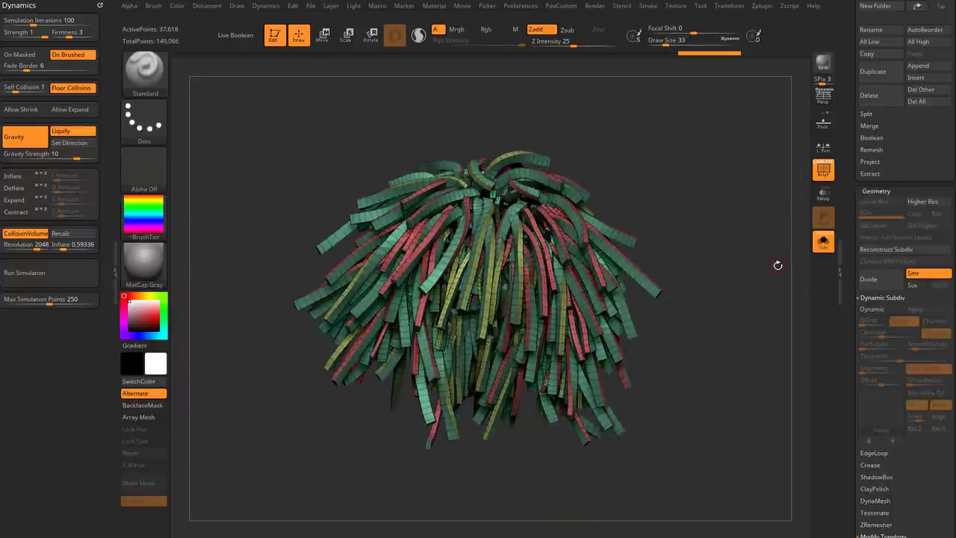
- Check the mesh integrity of the thickened hair and repair it
mouse_move(850, 366)
left_mouse_down()
mouse_move(850, 325)
mouse_move(858, 322)
left_mouse_up()
left_click(860, 342, "shift")
left_click(888, 353, "shift")
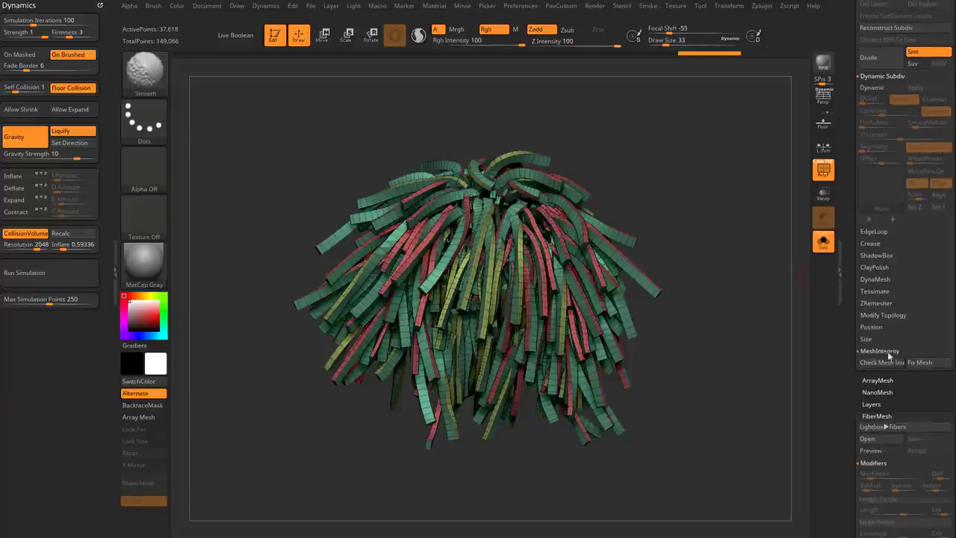
left_click(881, 361)
- Turn on Dynamic Subdiv for the thickened hair with Thickness set to 0
scroll(886, 314, "up", 4)
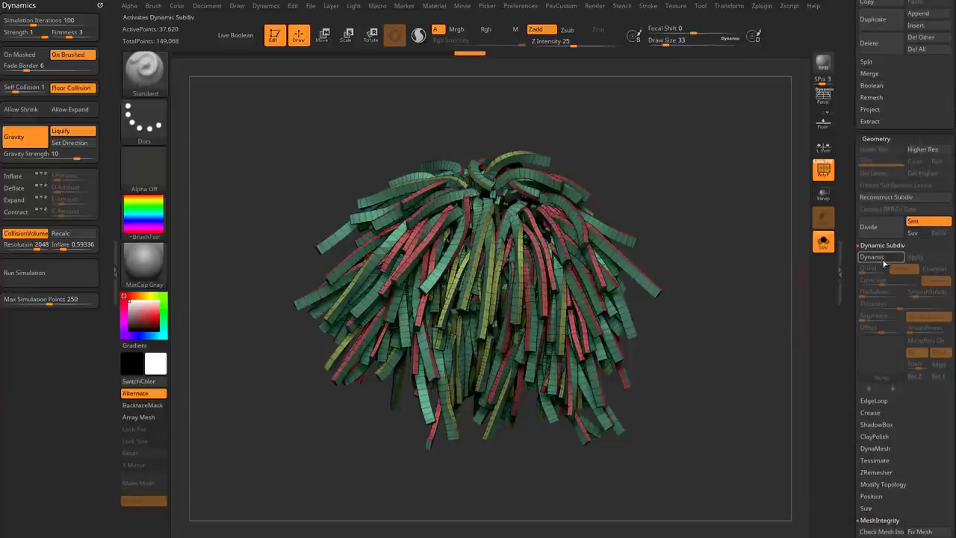
left_click(882, 256)
left_click_drag(900, 304, 858, 310)
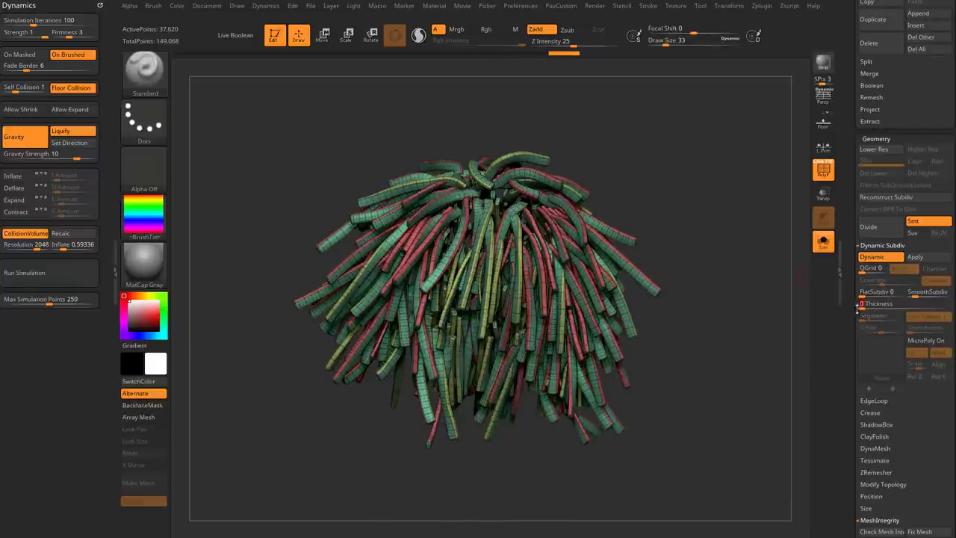
- Crease the hair strips by polygroup with CreaseLvl 1, adjust their SmoothSubdiv level, and turn off the polyframe
left_click(870, 413)
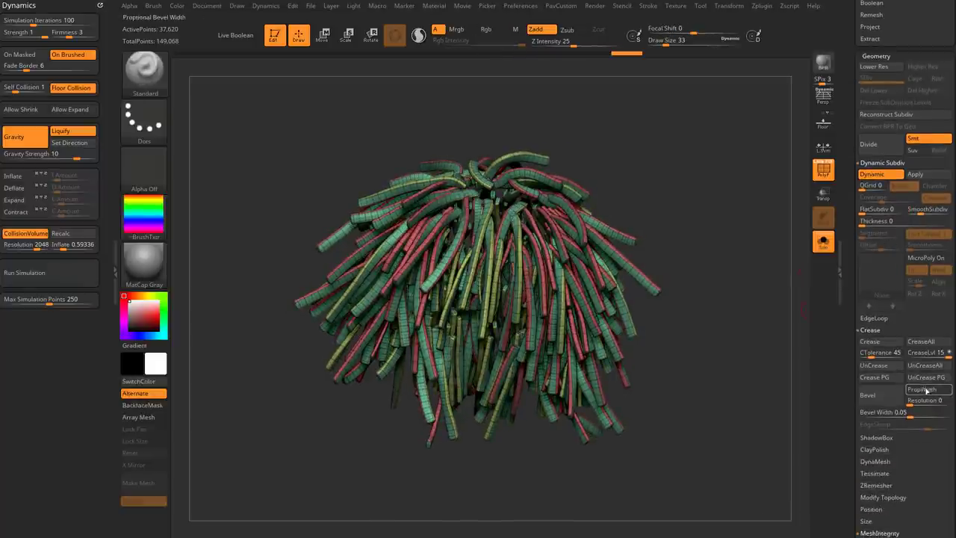
left_click(889, 378)
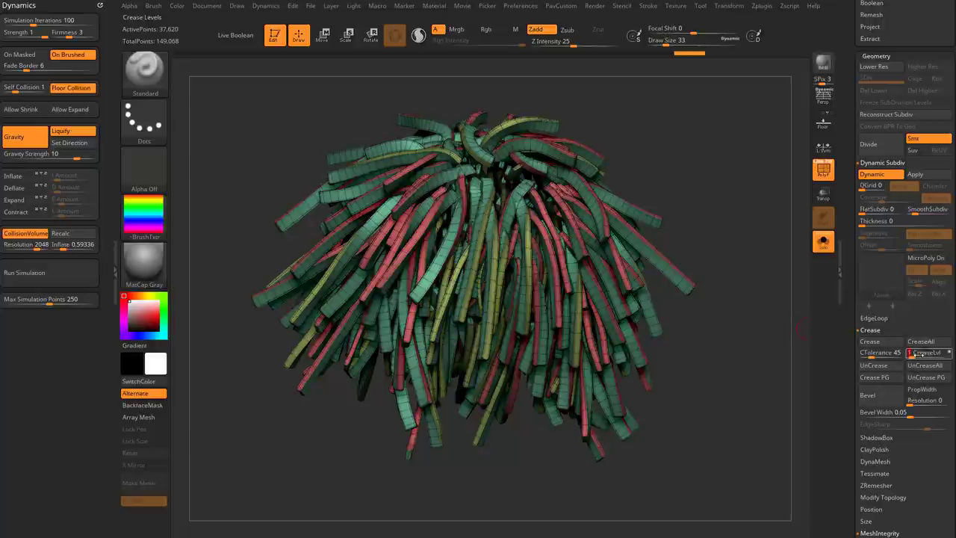
left_click(921, 213)
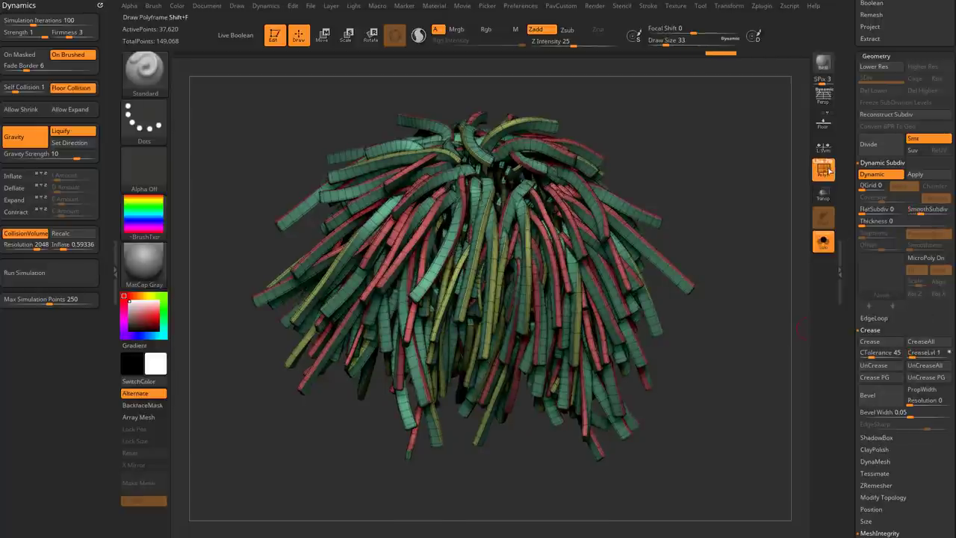
left_click(828, 171)
left_click_drag(759, 236, 736, 258)
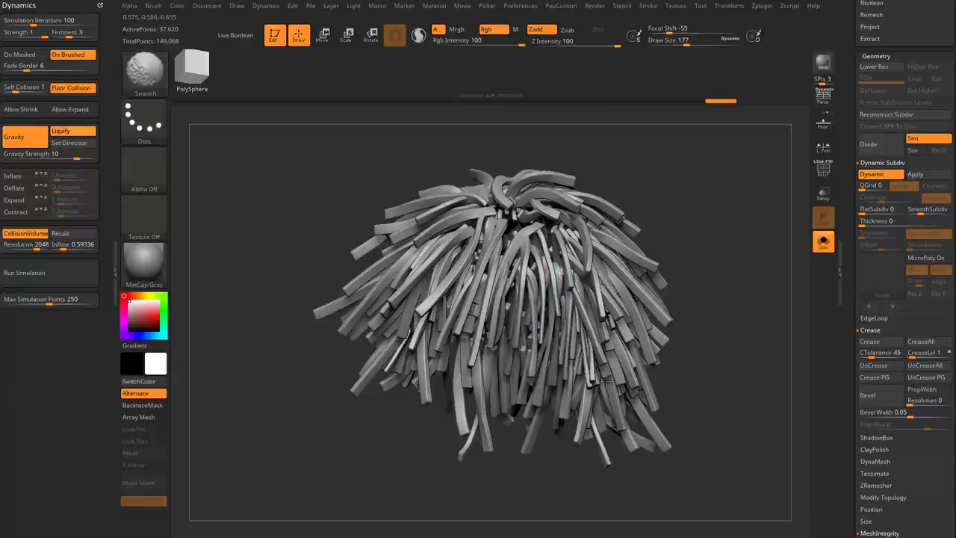
- Smooth strands near the lower front of the hair with the Smooth brush at draw size 177
left_click_drag(605, 381, 628, 373, "shift")
mouse_move(739, 366)
left_mouse_down()
mouse_move(691, 368)
mouse_move(672, 351)
mouse_move(602, 351)
mouse_move(569, 329)
left_mouse_up()
left_click_drag(529, 401, 570, 403)
mouse_move(709, 271)
left_mouse_down()
mouse_move(696, 307)
mouse_move(683, 271)
left_mouse_up()
- Select the Inflat brush and thicken strands on the front and crown of the hair
key("b")
key("i")
key("n")
mouse_move(546, 293)
left_mouse_down()
mouse_move(551, 273)
mouse_move(534, 266)
mouse_move(510, 275)
mouse_move(545, 278)
left_mouse_up()
left_click_drag(674, 280, 657, 229)
mouse_move(548, 200)
left_mouse_down()
mouse_move(534, 239)
mouse_move(562, 275)
left_mouse_up()
mouse_move(707, 242)
left_mouse_down()
mouse_move(716, 241)
mouse_move(683, 218)
left_mouse_up()
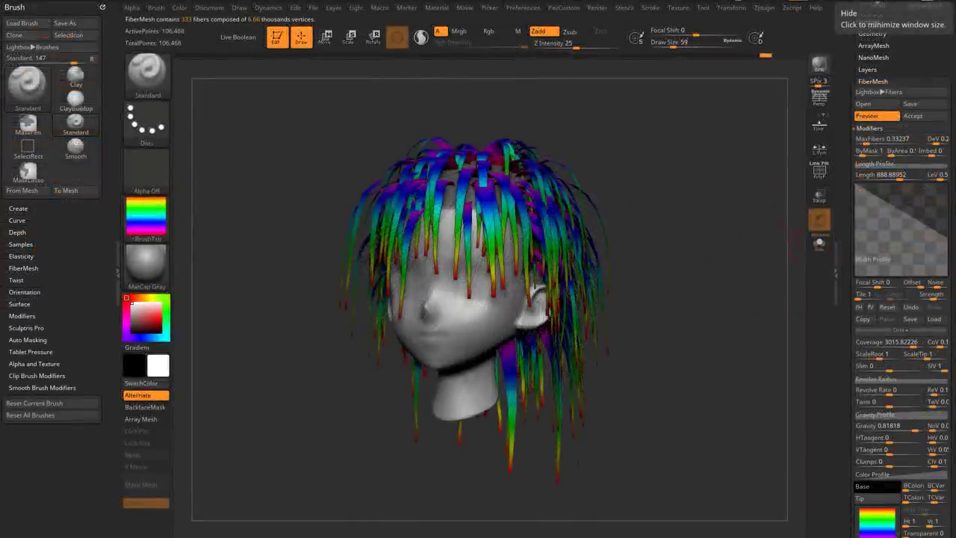
- Switch to the YouTube channel page in the browser, search the channel for "hair", and review the videos
left_click_drag(837, 2, 573, 2)
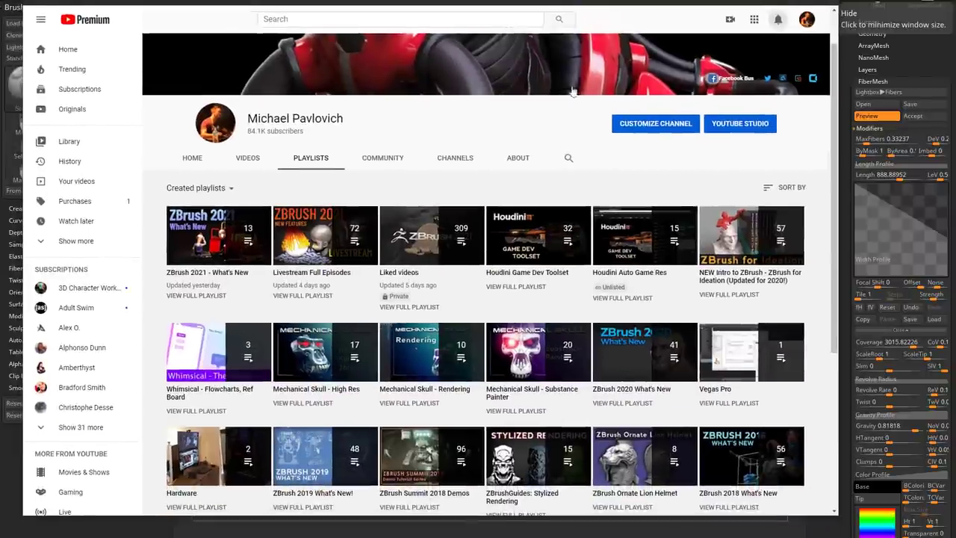
left_click(569, 165)
type("hair")
key("Return")
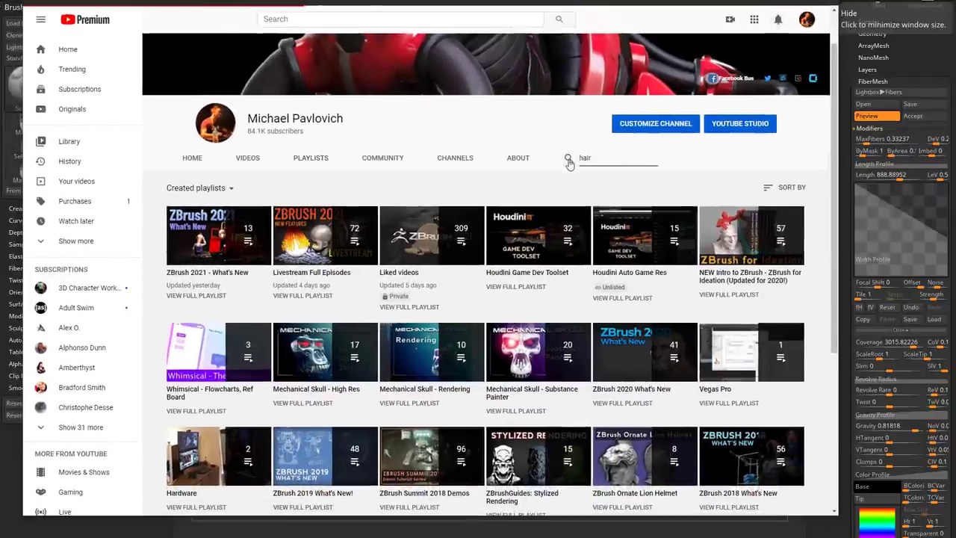
scroll(226, 388, "down", 2)
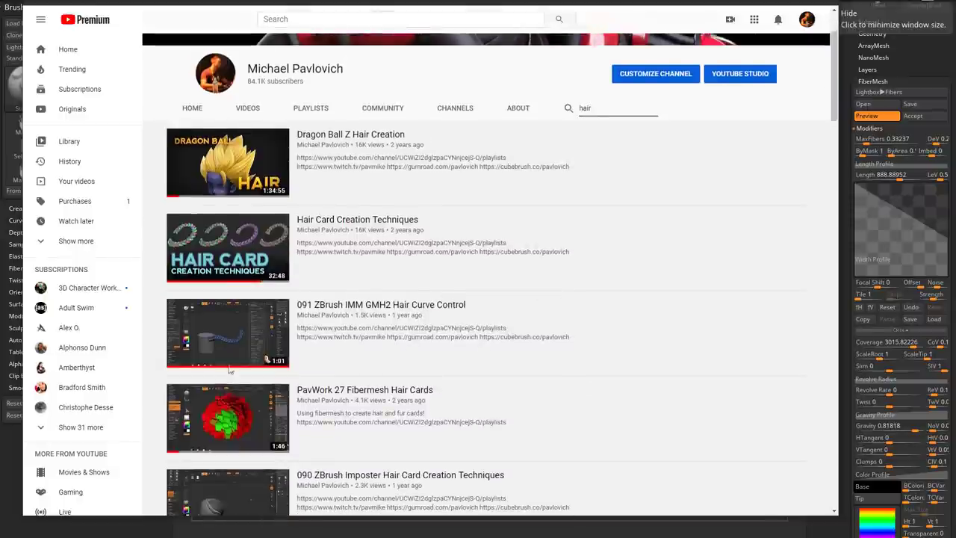
- Search the channel for "curves", review the videos, and return to the FiberMesh preview on the head in ZBrush
scroll(286, 228, "up", 2)
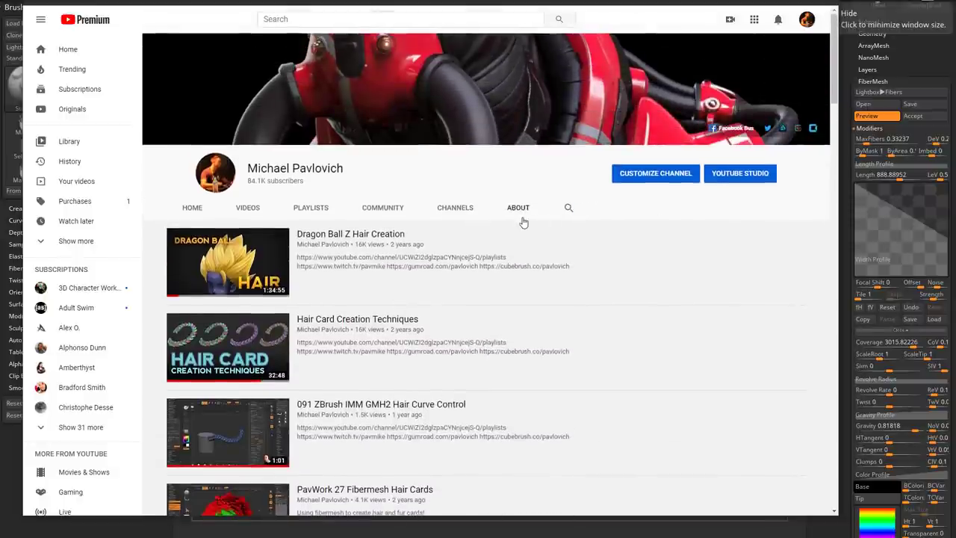
type("curves")
key("Return")
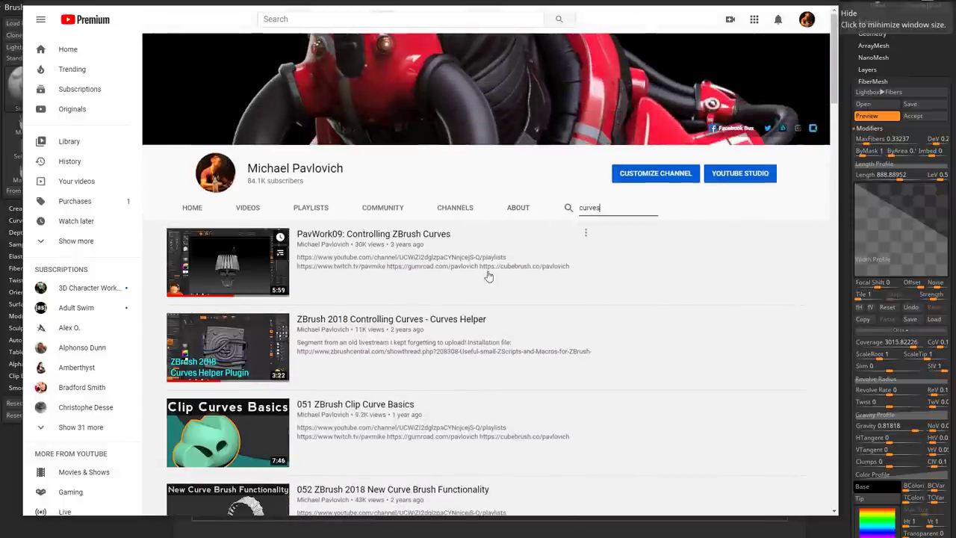
scroll(201, 160, "down", 2)
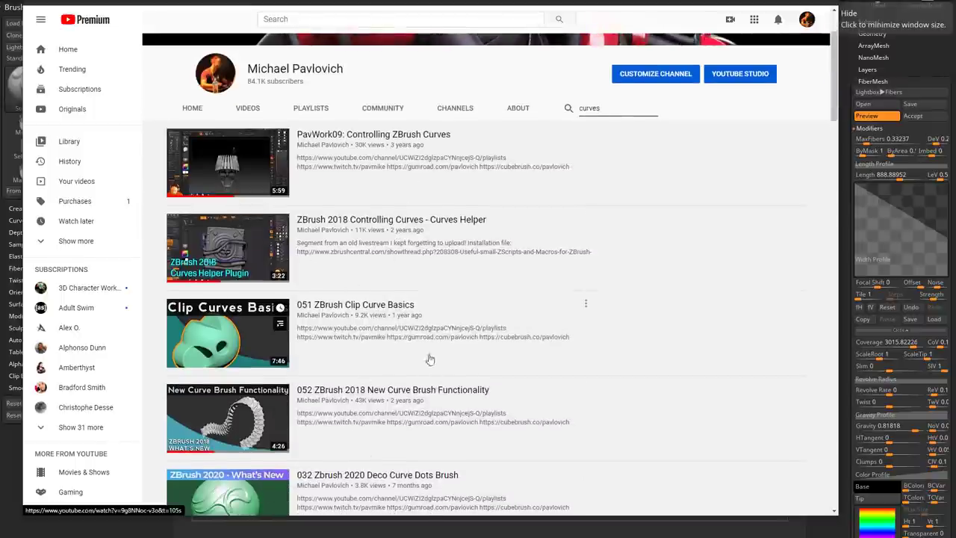
left_click_drag(434, 0, 478, 537)
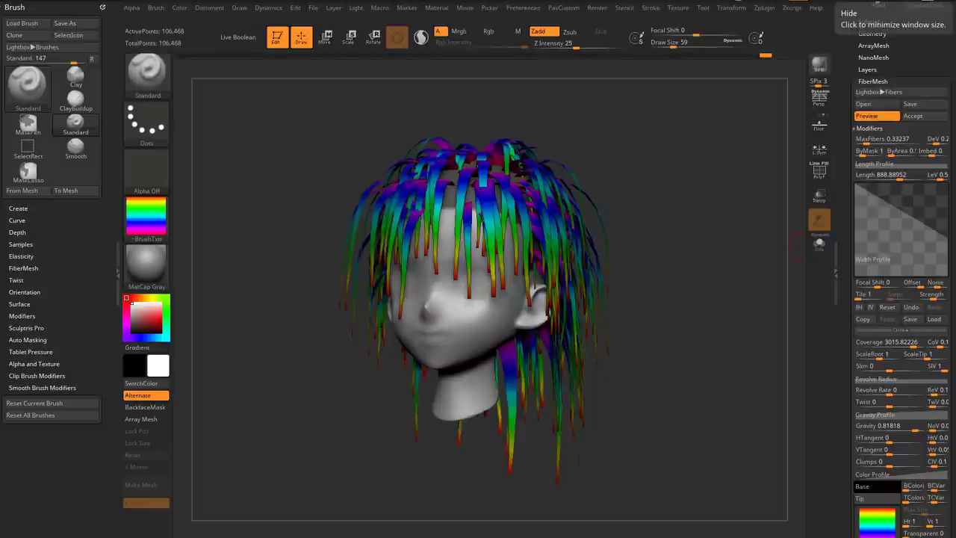
left_click_drag(752, 207, 739, 225)
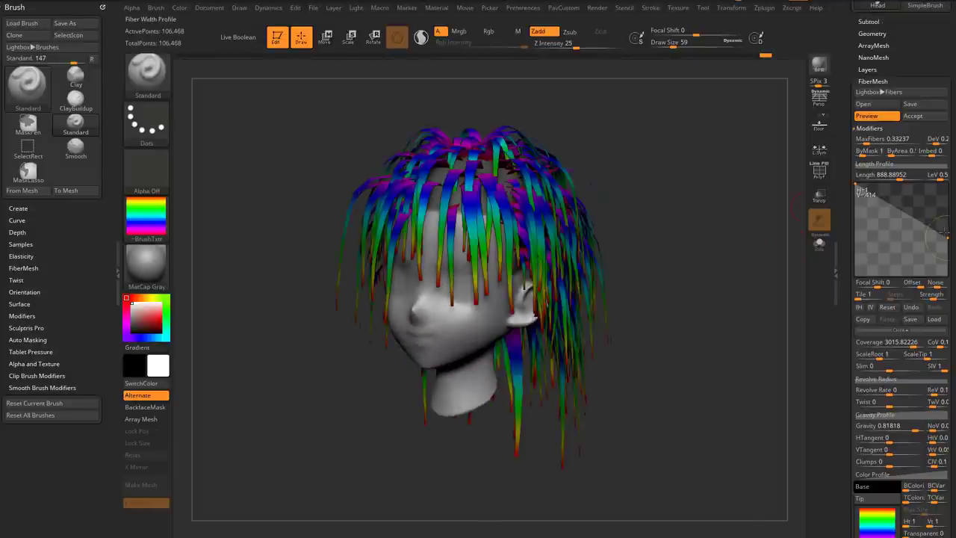
- Widen the strand tips with the fibers' Width Profile curve, accept the preview and select the new fibers subtool
mouse_move(947, 236)
left_mouse_down()
mouse_move(947, 264)
mouse_move(945, 182)
mouse_move(950, 238)
mouse_move(948, 223)
left_mouse_up()
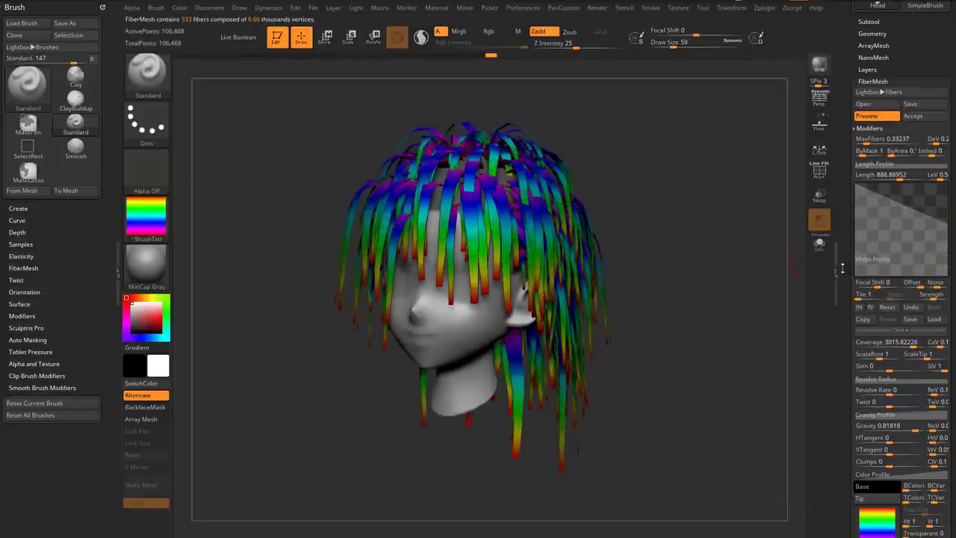
left_click_drag(849, 270, 857, 276)
left_click(916, 155)
left_click_drag(852, 143, 851, 283)
left_click(867, 195)
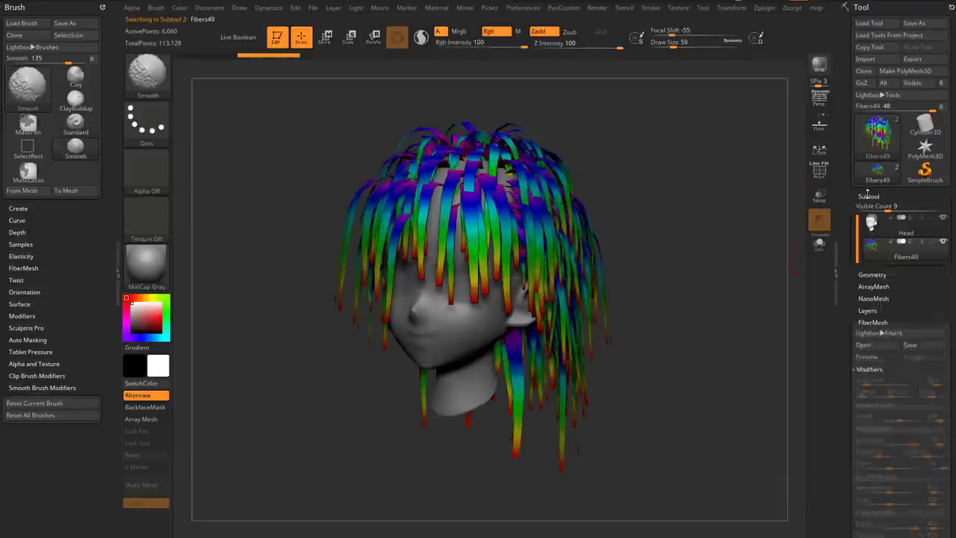
- Close the FiberMesh settings for the fibers subtool and switch the material to SkinShade4
mouse_move(756, 258)
left_mouse_down()
mouse_move(747, 262)
mouse_move(764, 268)
left_mouse_up()
left_click_drag(852, 278, 845, 164)
left_click(862, 212)
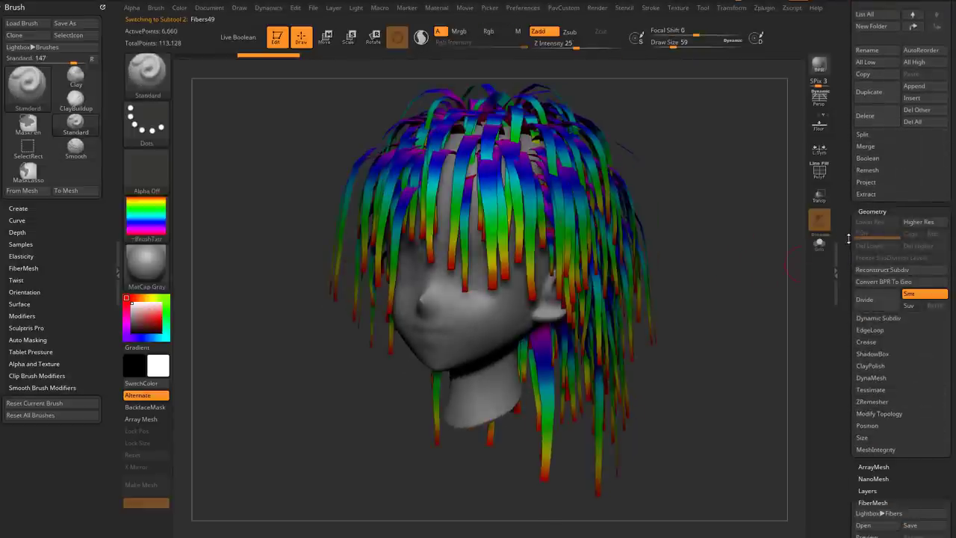
mouse_move(847, 239)
left_mouse_down()
mouse_move(845, 184)
mouse_move(851, 248)
left_mouse_up()
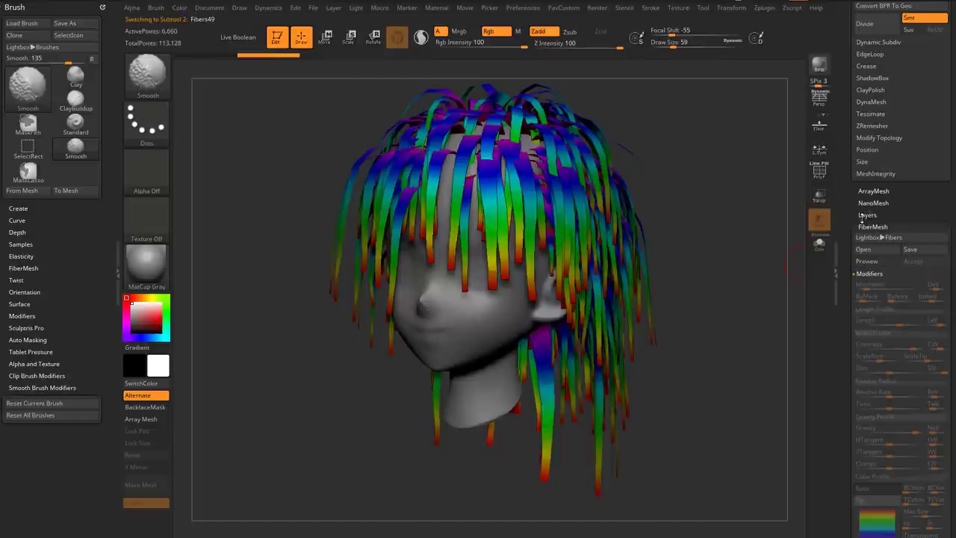
left_click(865, 226)
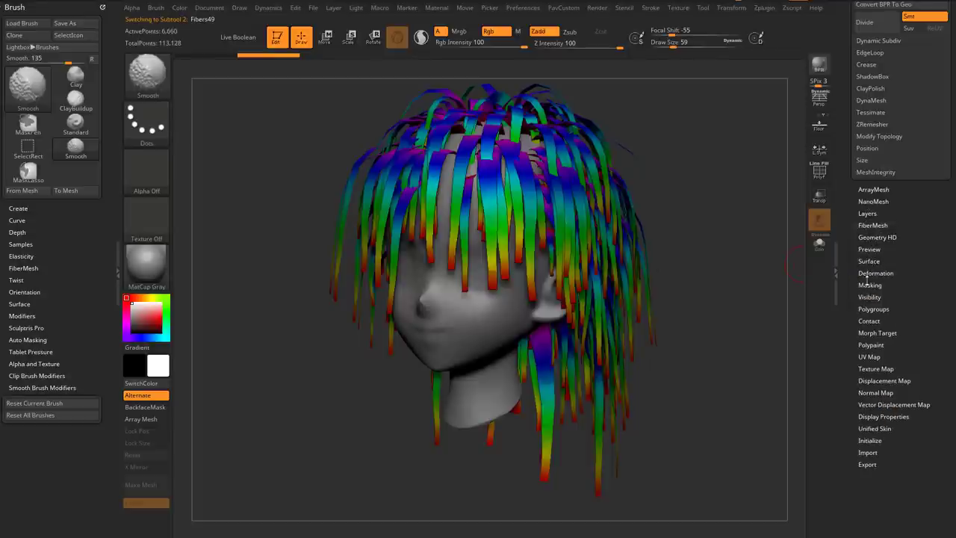
left_click(158, 275)
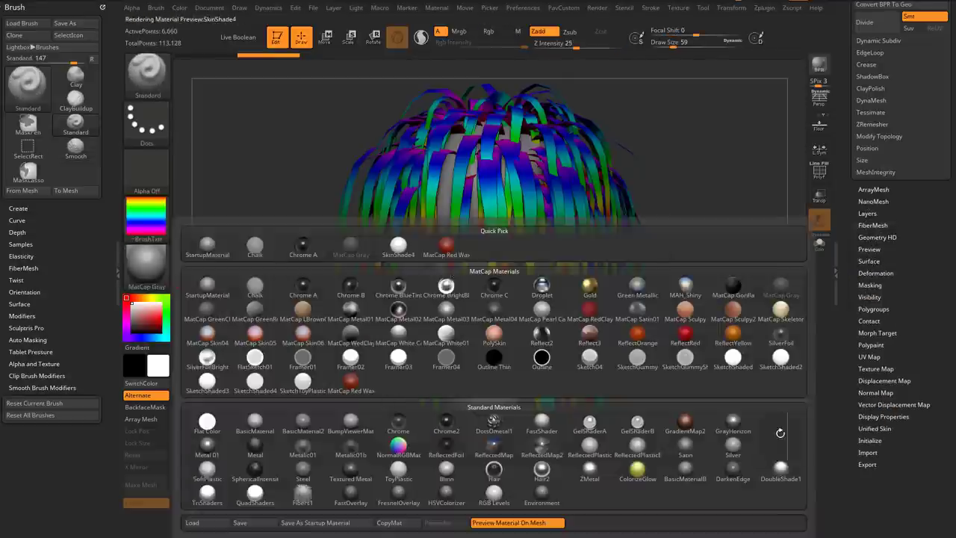
left_click(397, 247)
- Reshape the FiberMask profile into a steep rising curve under Mask By Fibers and apply the mask to the strands
left_click(870, 224)
left_click(869, 224, "shift")
left_click_drag(849, 296, 852, 251)
left_click(866, 272, "shift")
left_click(877, 390)
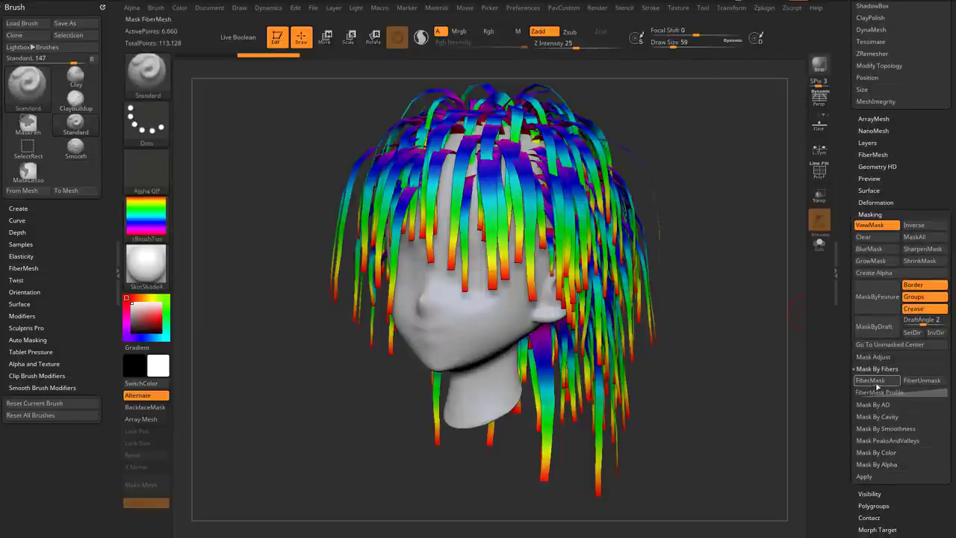
left_click_drag(903, 437, 877, 407)
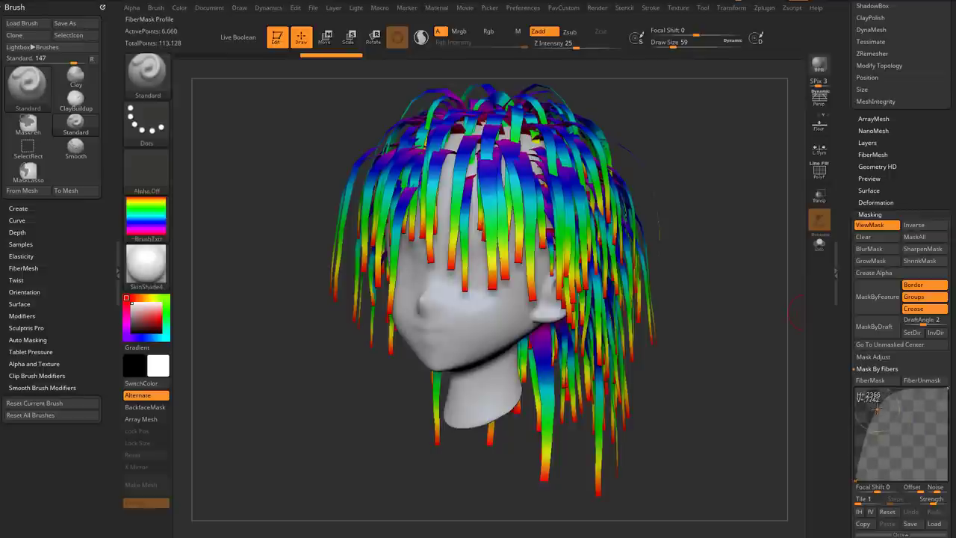
left_click_drag(763, 329, 780, 350, "ctrl")
left_click(864, 380)
left_click_drag(751, 316, 740, 336, "alt")
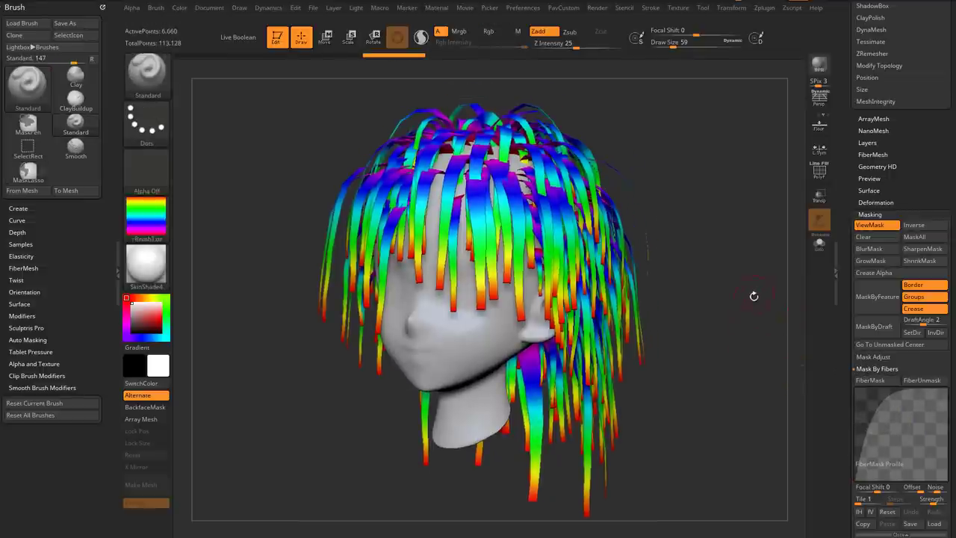
- Dock the Dynamics palette in the tray and run a gravity simulation on the masked hair
left_click(102, 6)
left_click(269, 10)
left_click_drag(259, 19, 75, 43)
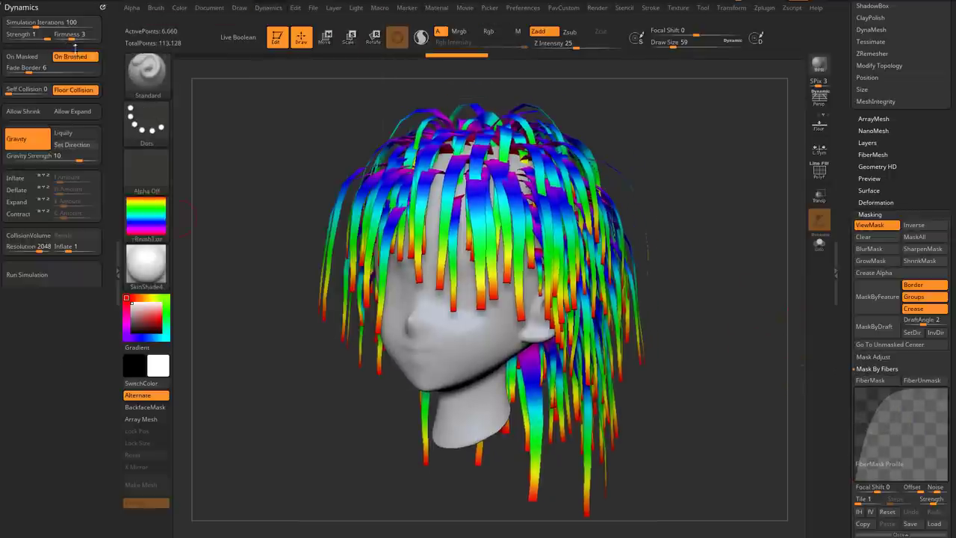
left_click(56, 281)
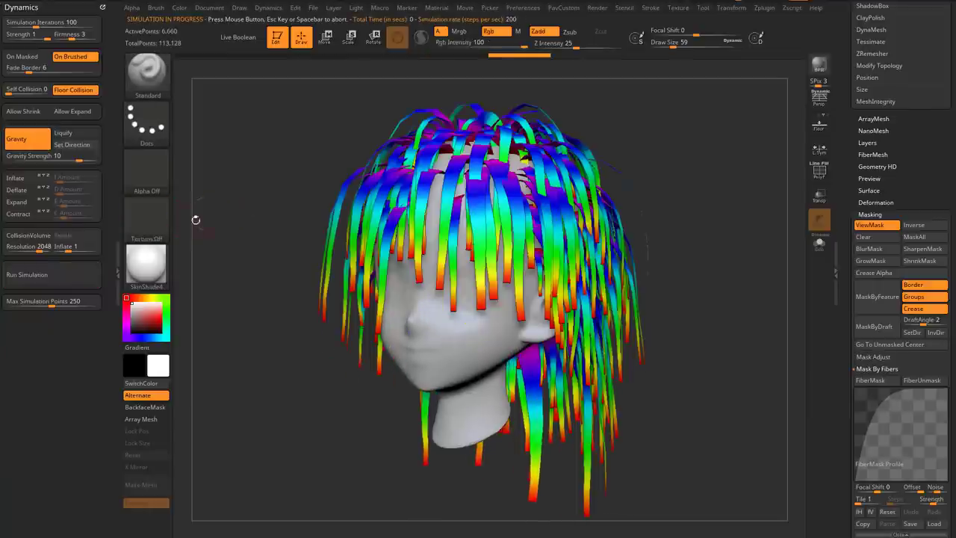
- Enable CollisionVolume, set Self Collision to 2 and run the simulation so the strands collide with the head
left_click(30, 236)
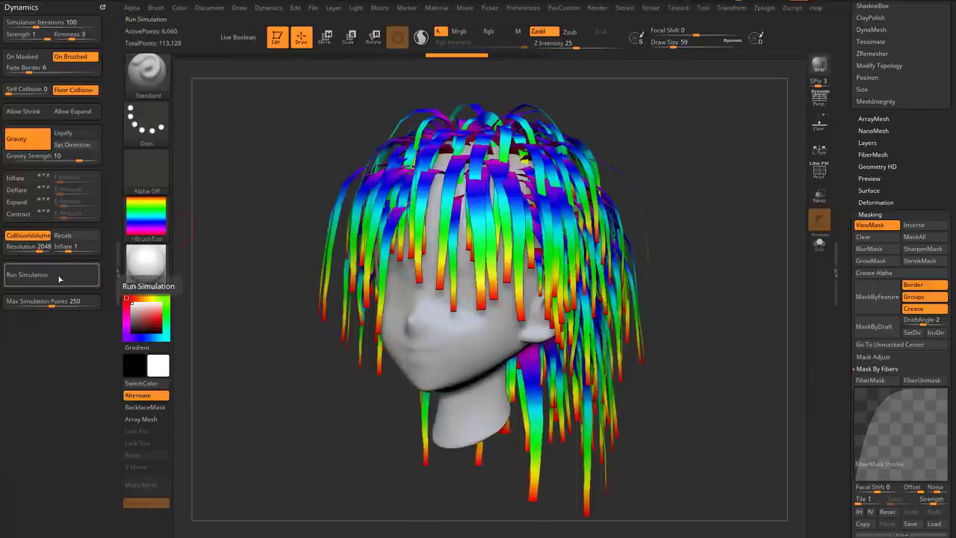
left_click(82, 274)
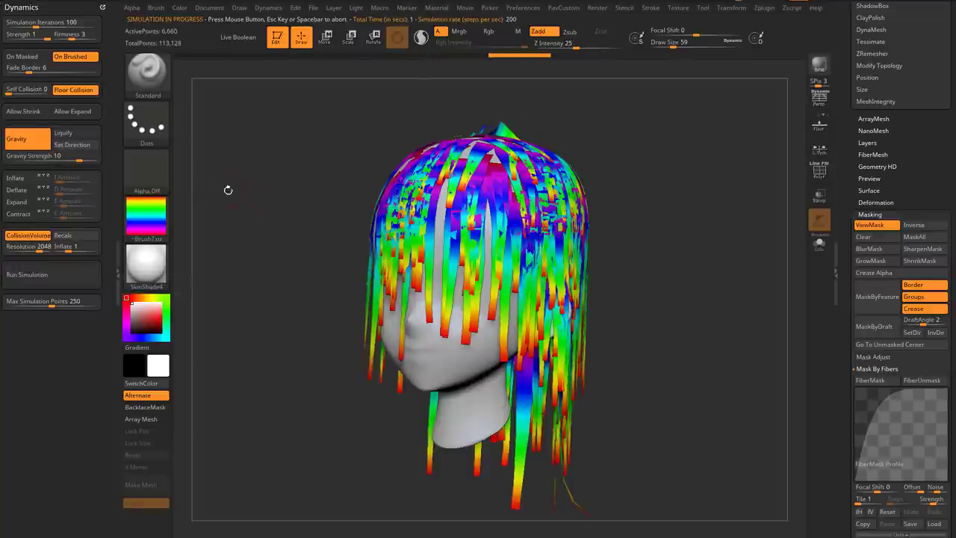
key("Return")
left_click(72, 284)
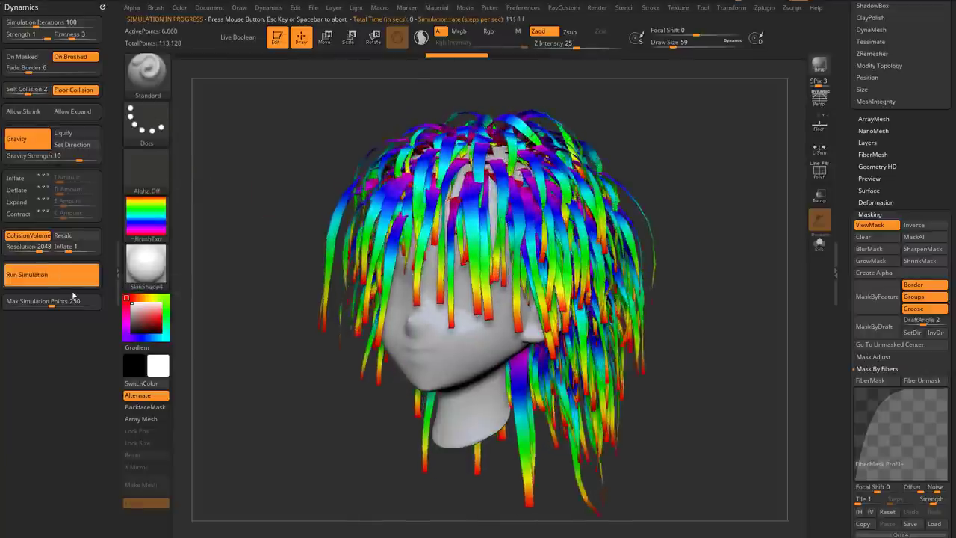
- Turn on Dynamic Subdiv for the fibers with a thickness of 0.02772 and rerun the simulation
mouse_move(841, 190)
left_mouse_down()
mouse_move(841, 314)
mouse_move(856, 296)
mouse_move(852, 269)
left_mouse_up()
left_click(860, 302, "shift")
left_click(861, 300)
left_click(906, 294)
left_click(885, 305)
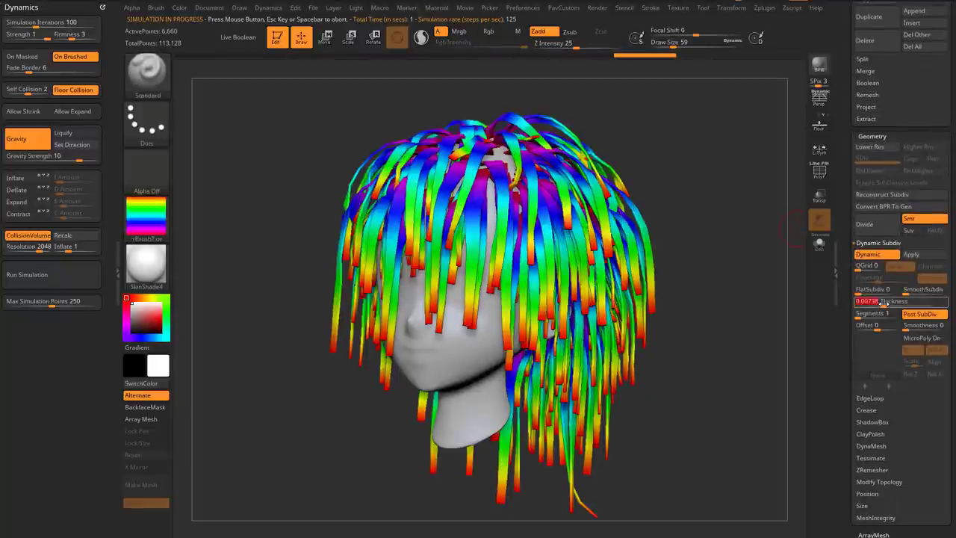
left_click(893, 304)
left_click(64, 281)
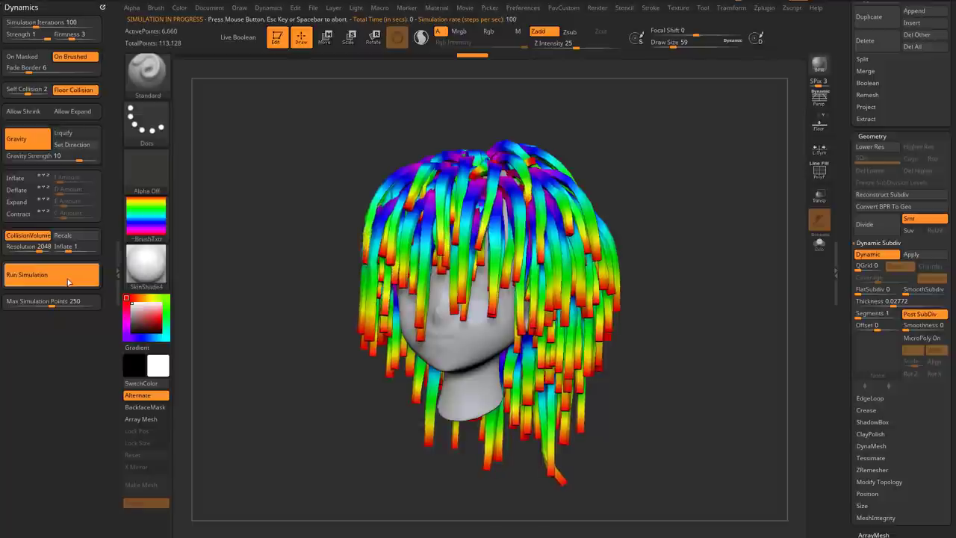
- Set the draw size to 65 and look through the brush folders in Lightbox
left_click_drag(720, 263, 731, 273)
key("s")
left_click(727, 275)
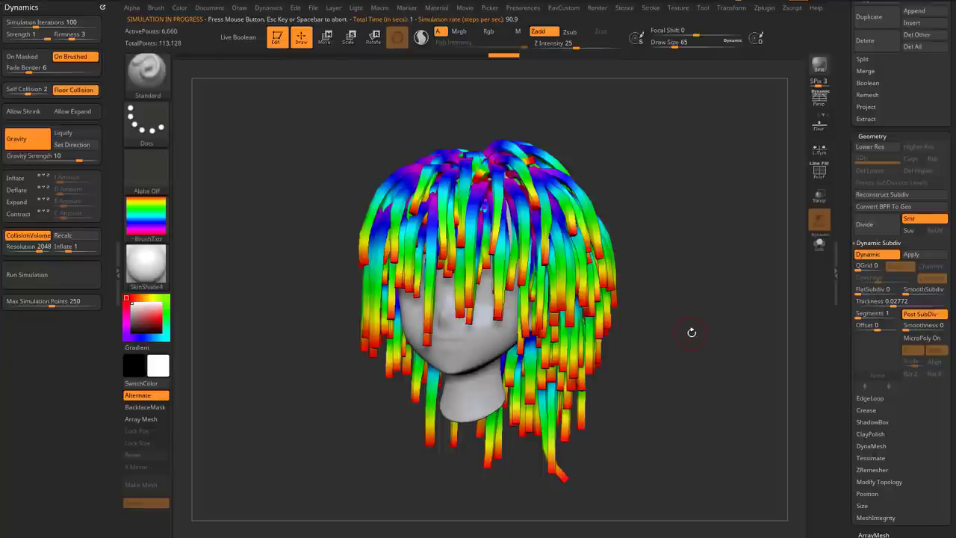
key("comma")
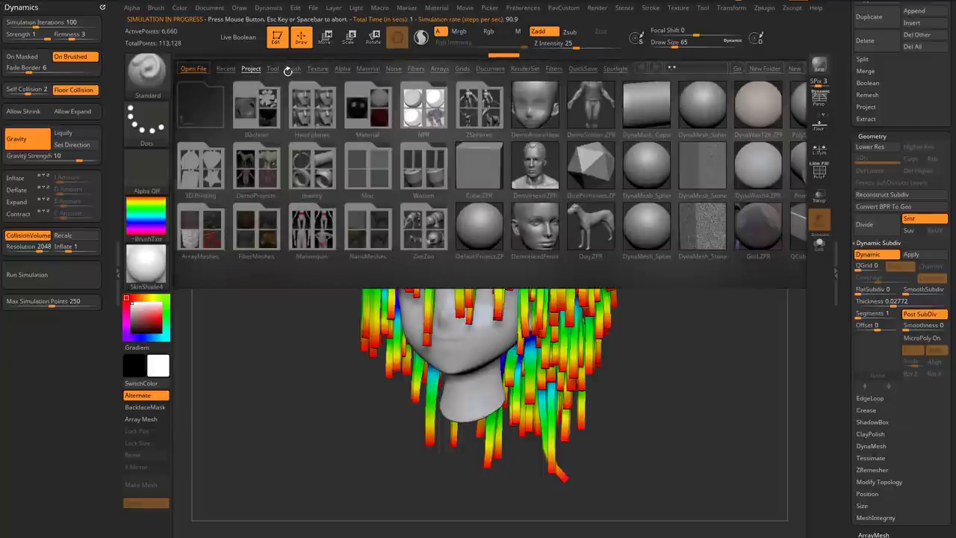
left_click(290, 68)
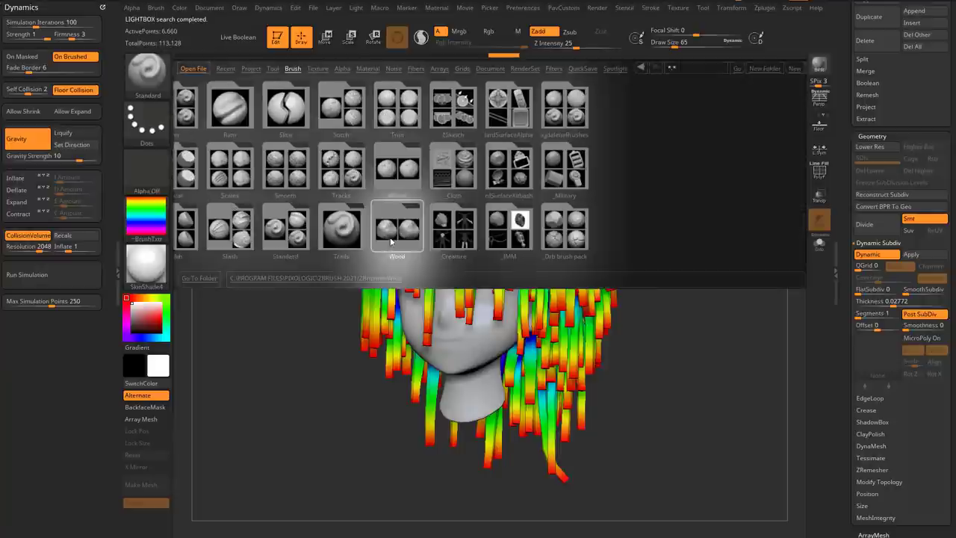
key("comma")
- Clear the hair model from the canvas and place a PolyMesh3D star in Edit mode
left_click(279, 36)
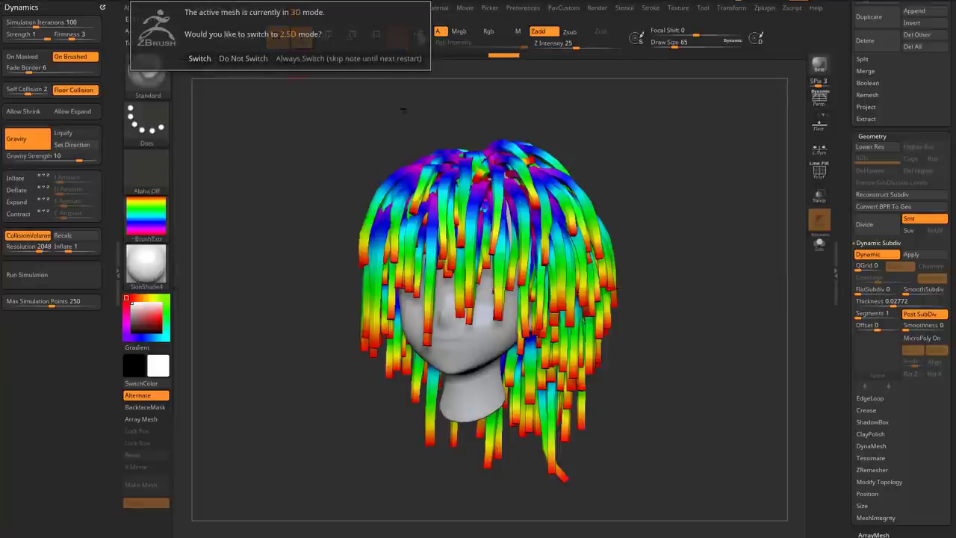
left_click(349, 60)
key("ctrl+n")
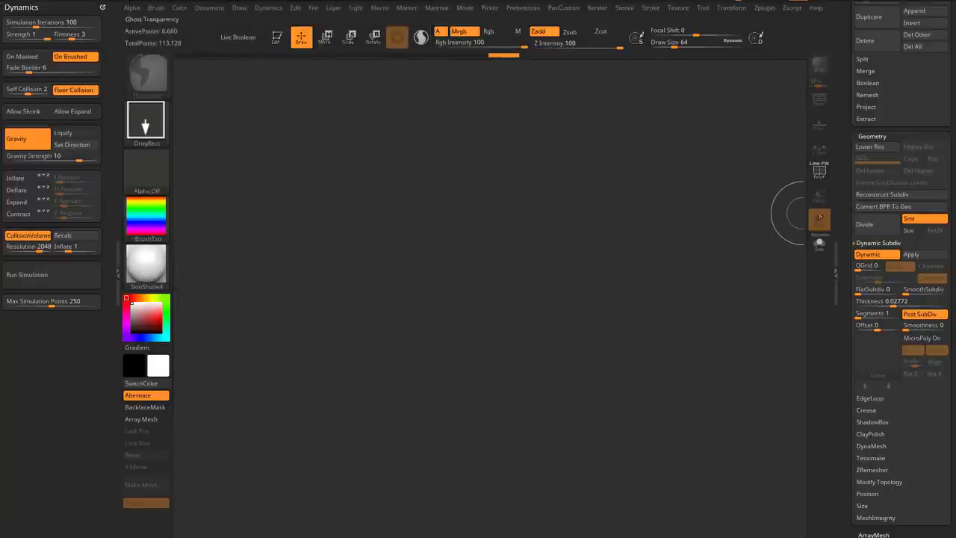
left_click_drag(844, 213, 845, 224)
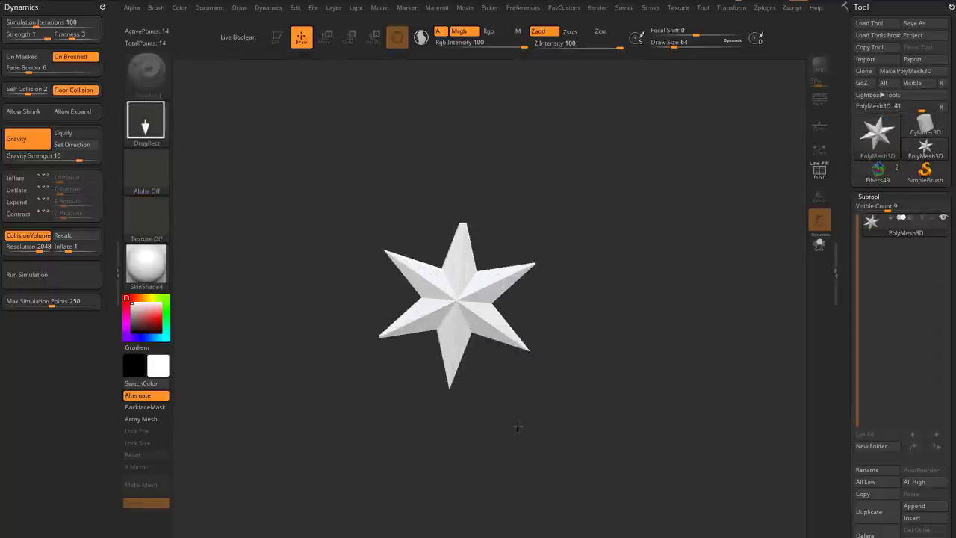
left_click(280, 38)
- Initialize the star as a QCube with a resolution of 2 on every axis and turn on the polyframe
left_click_drag(845, 302, 857, 153)
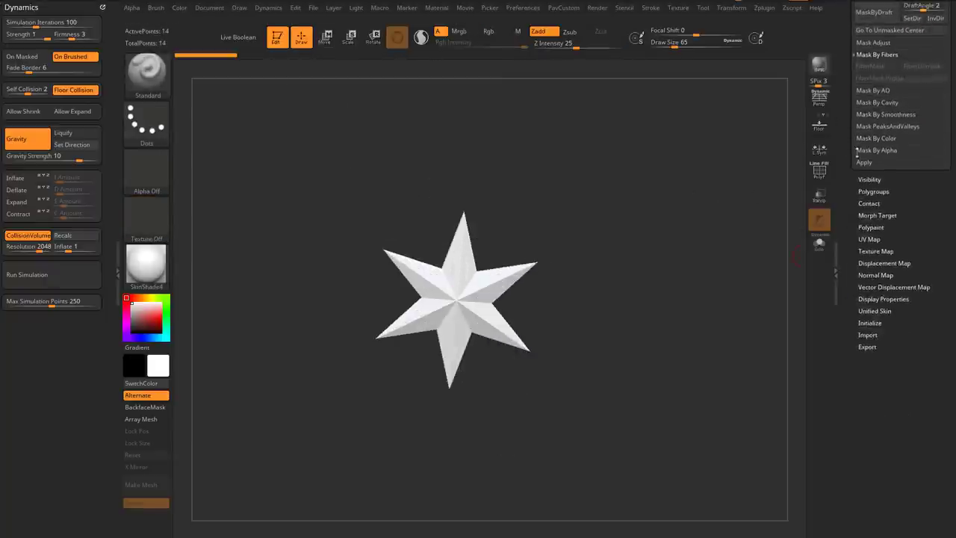
left_click(879, 323)
left_click_drag(850, 325, 850, 307)
left_click(870, 316)
left_click(820, 172)
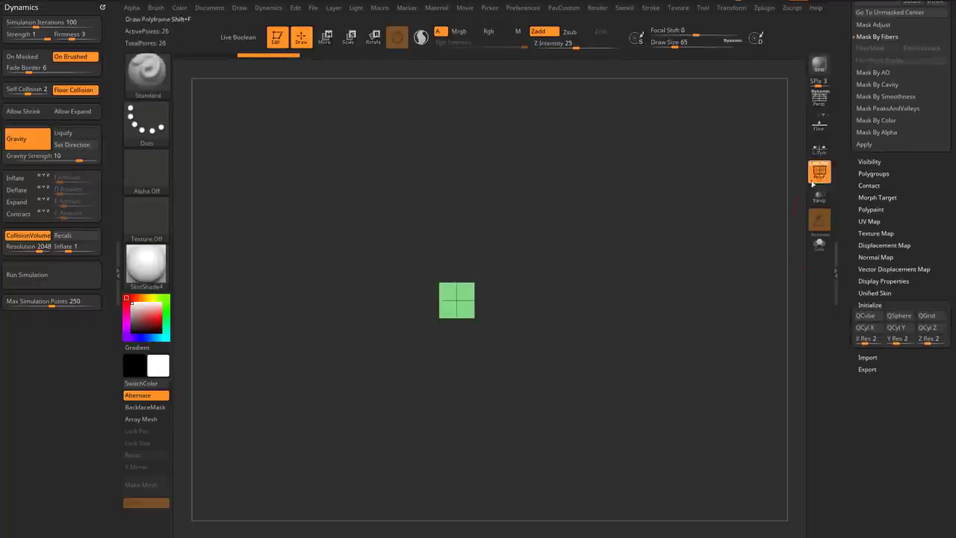
- Stretch the cube vertically into a tall box with the gizmo and switch to the ZModeler brush
left_click_drag(735, 255, 708, 264, "alt")
key("w")
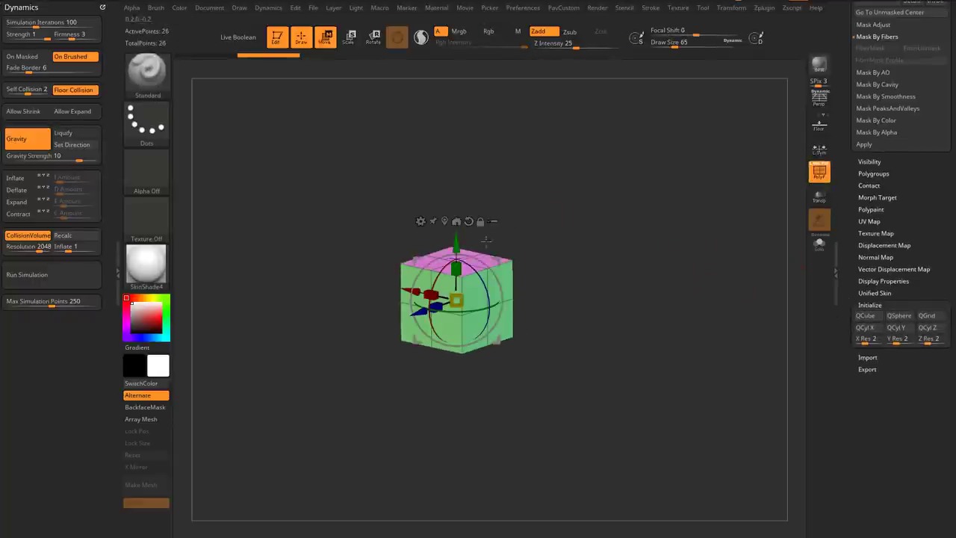
left_click_drag(457, 271, 457, 252)
key("q")
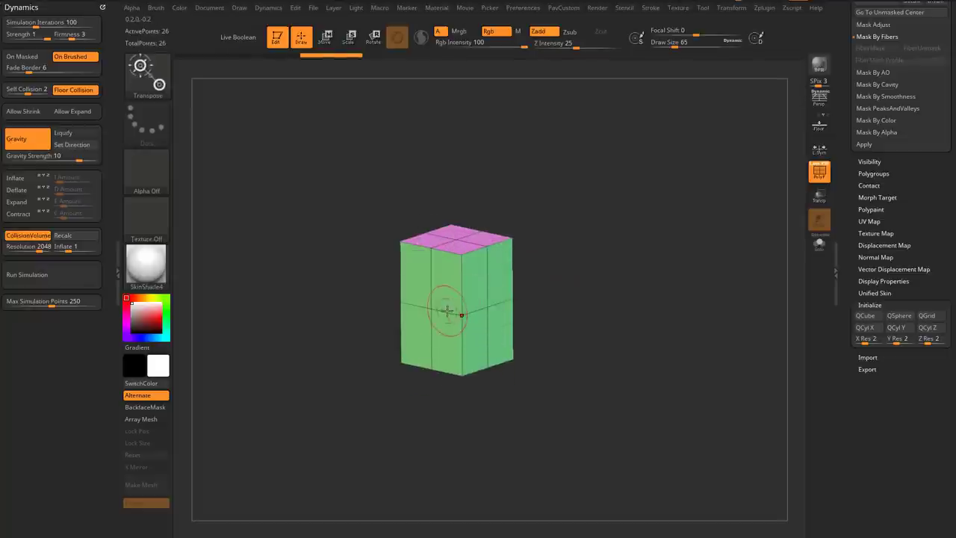
key("w")
left_click_drag(555, 271, 560, 251)
left_click_drag(457, 292, 457, 282)
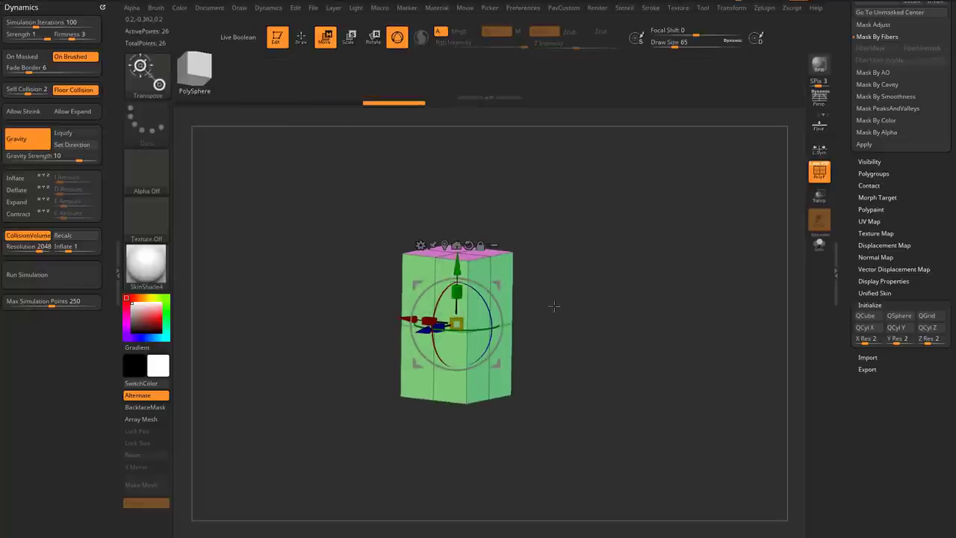
key("q")
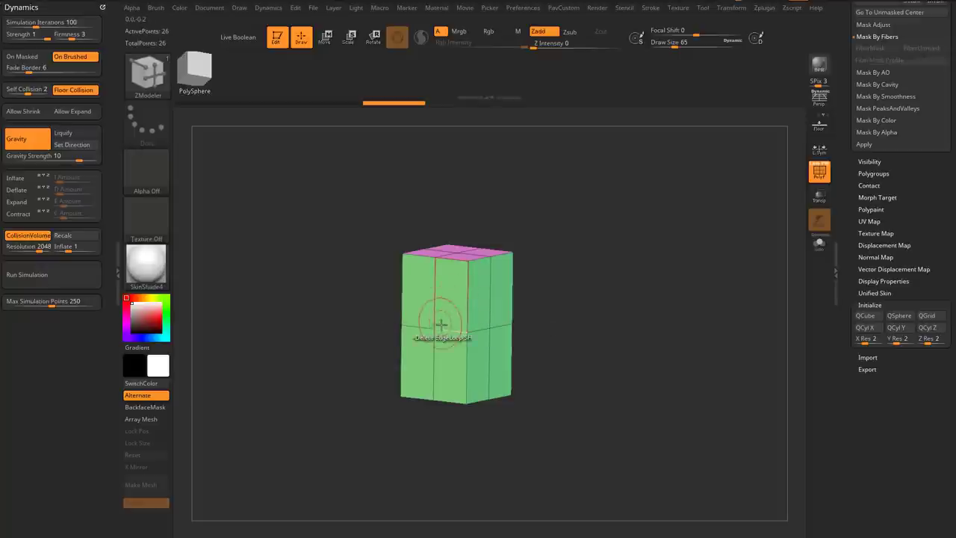
- Try to bevel the box's middle horizontal edge loop using the EdgeLoop Complete target
key("space")
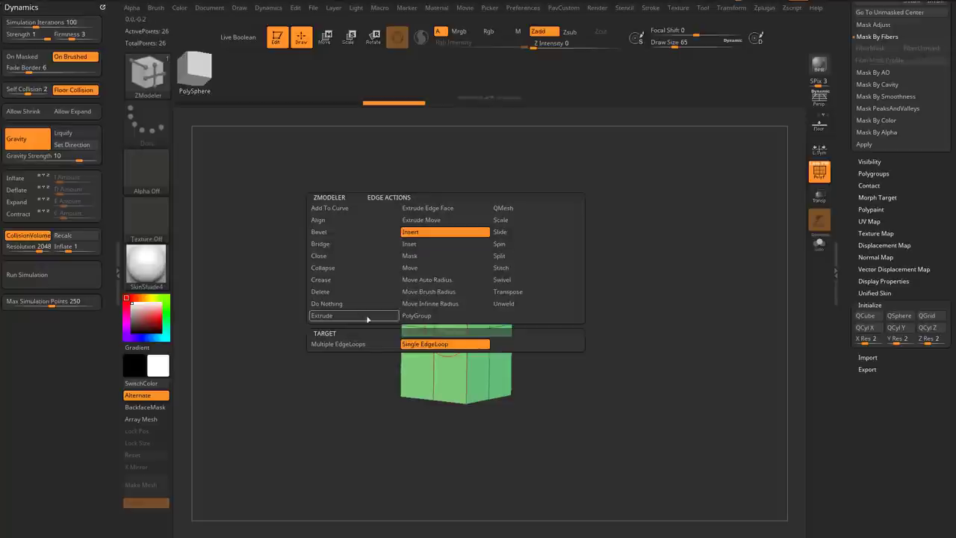
left_click(363, 246)
left_click(368, 233)
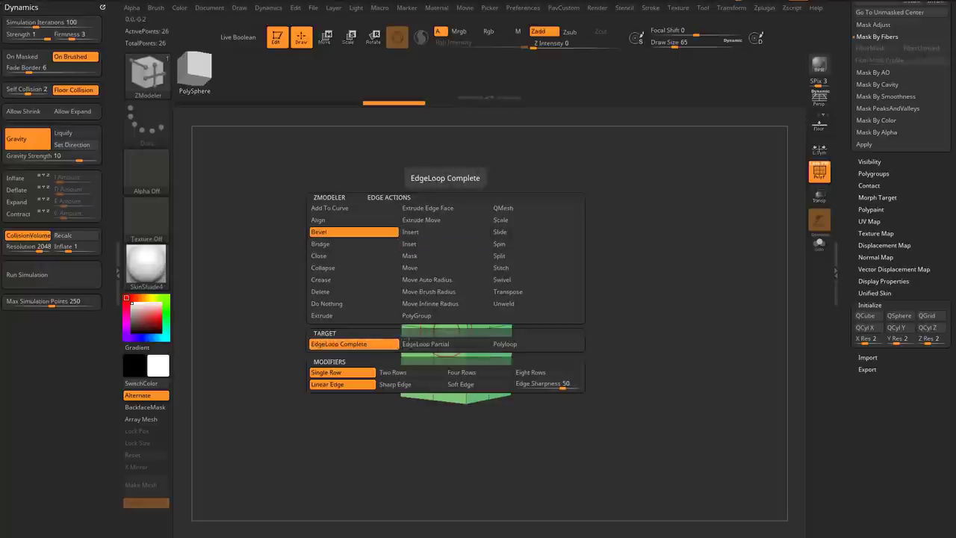
left_click(381, 344)
left_click_drag(553, 308, 583, 298)
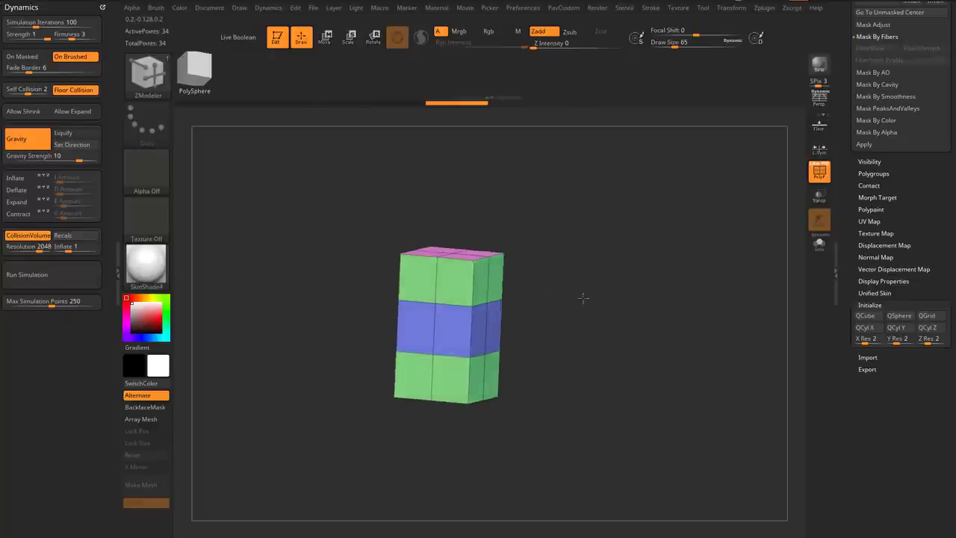
key("ctrl+z")
- Set the ZModeler edge action to Insert with Multiple EdgeLoops and replace the box's middle loop with two evenly spaced loops
key("space")
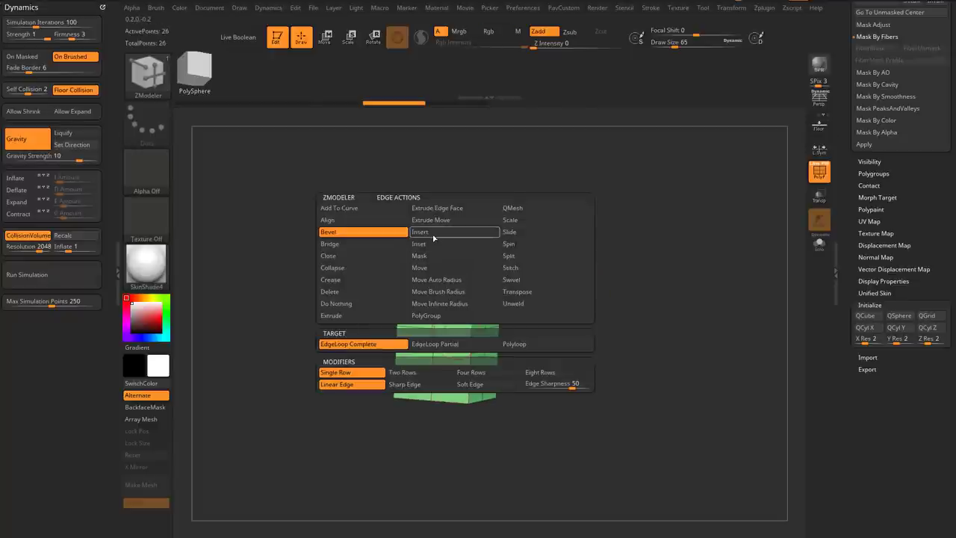
left_click(434, 235)
left_click(374, 343)
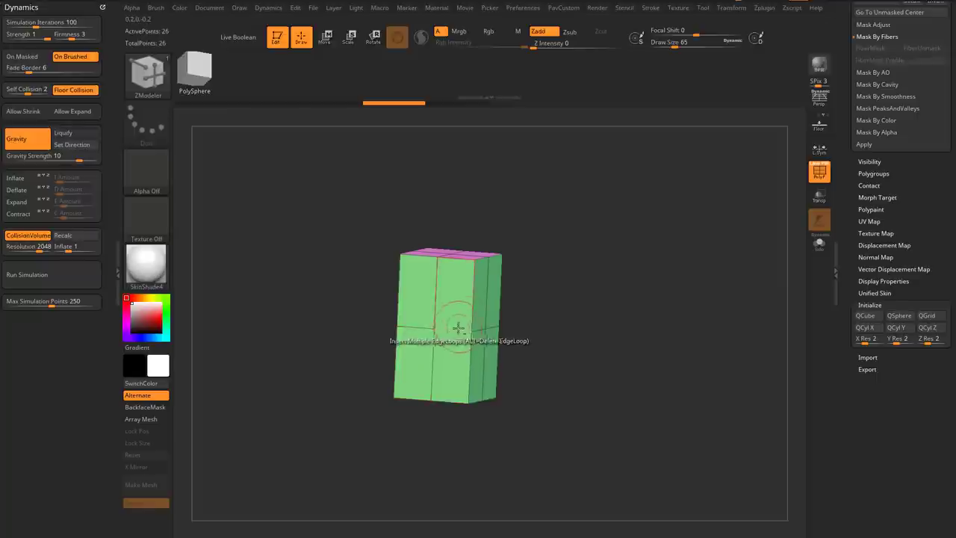
left_click_drag(567, 321, 516, 323)
left_click_drag(439, 324, 437, 310)
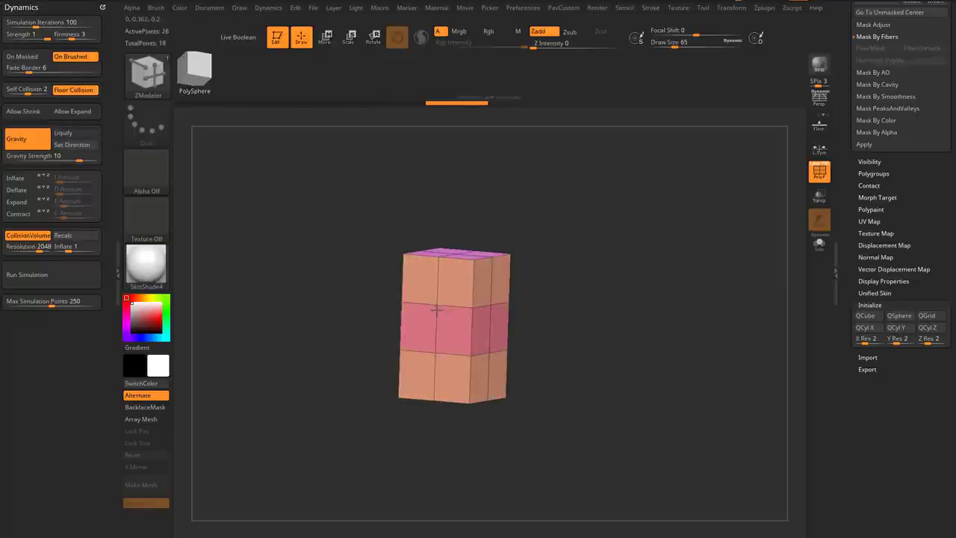
key("ctrl+z")
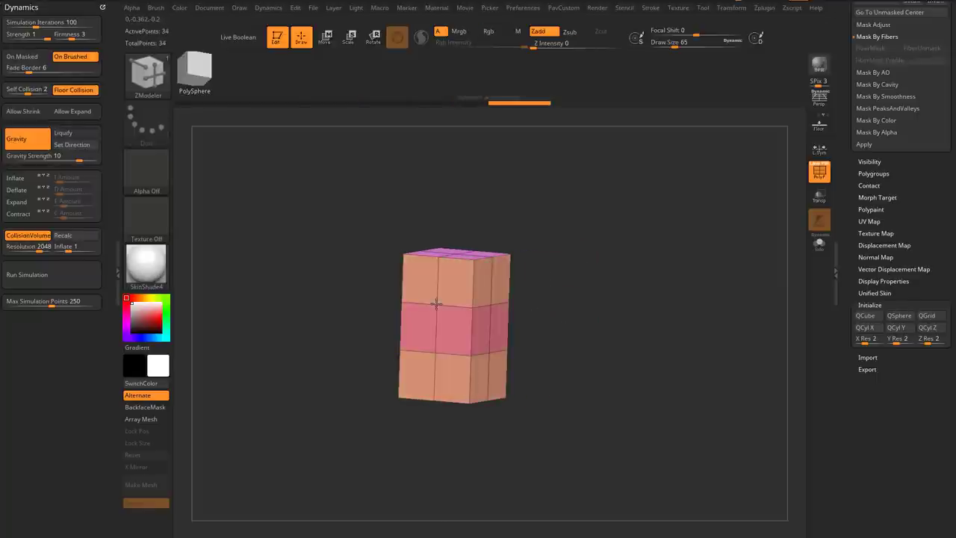
- Isolate the box's end sections and regroup them so the top, middle and bottom sections each have their own polygroup
left_click_drag(575, 267, 589, 262, "shift")
mouse_move(288, 189)
left_mouse_down("ctrl+shift")
mouse_move(635, 309)
mouse_move(653, 333)
mouse_move(605, 366)
left_mouse_up("ctrl+shift")
key("ctrl+w")
left_click(640, 329, "ctrl+shift")
left_click_drag(573, 440, 336, 344, "ctrl+shift")
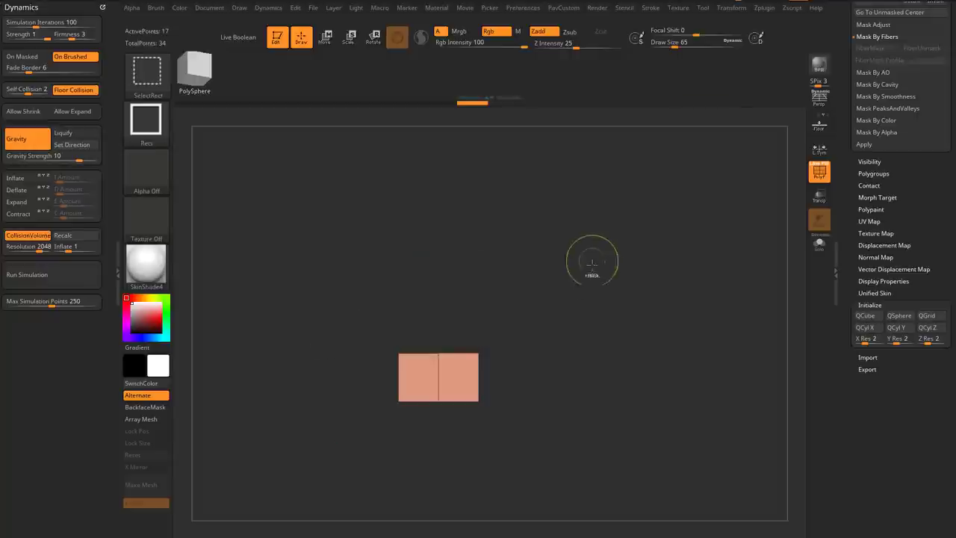
key("ctrl+w")
left_click(605, 285, "ctrl+shift")
- Rotate the box about its vertical axis so a corner edge faces front, and delete the vertical middle edge loops with ZModeler
left_click_drag(632, 290, 578, 336)
left_click_drag(608, 281, 615, 320, "alt")
key("w")
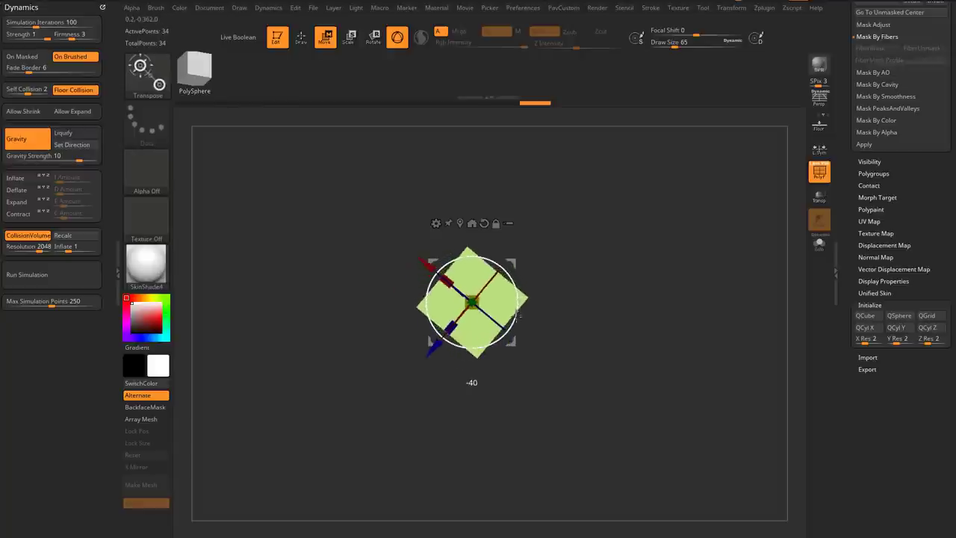
key("q")
mouse_move(627, 348)
left_mouse_down("shift")
mouse_move(620, 264)
mouse_move(623, 293)
mouse_move(572, 318)
mouse_move(590, 320)
mouse_move(585, 341)
mouse_move(596, 338)
left_mouse_up("shift")
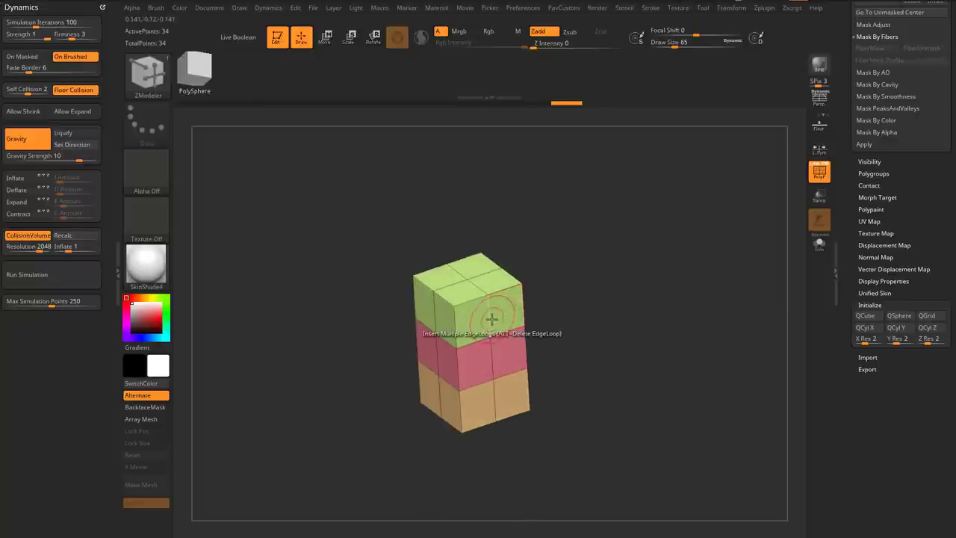
key("space")
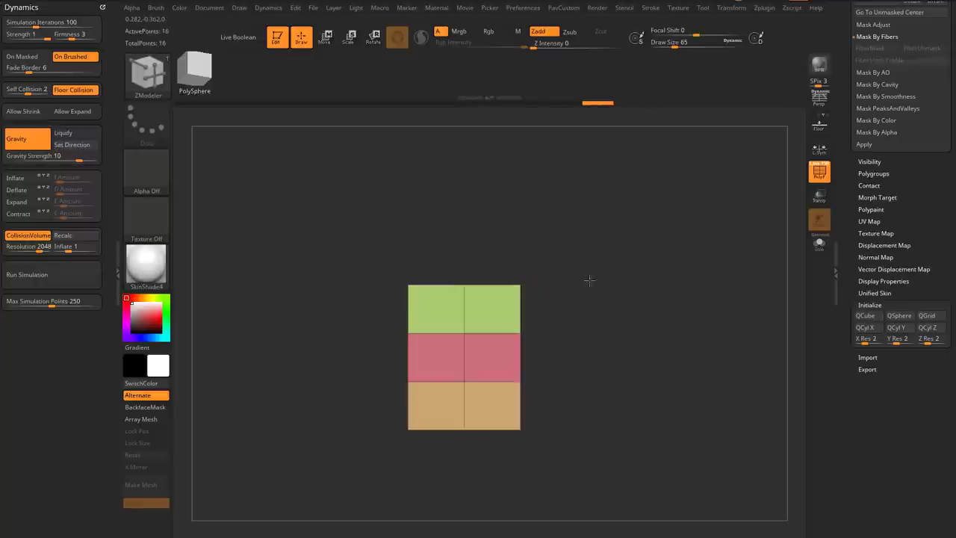
- Create a new InsertMesh brush from the front view of the three-section box
left_click_drag(574, 288, 596, 338, "alt")
left_click_drag(596, 336, 607, 327, "alt")
key("b")
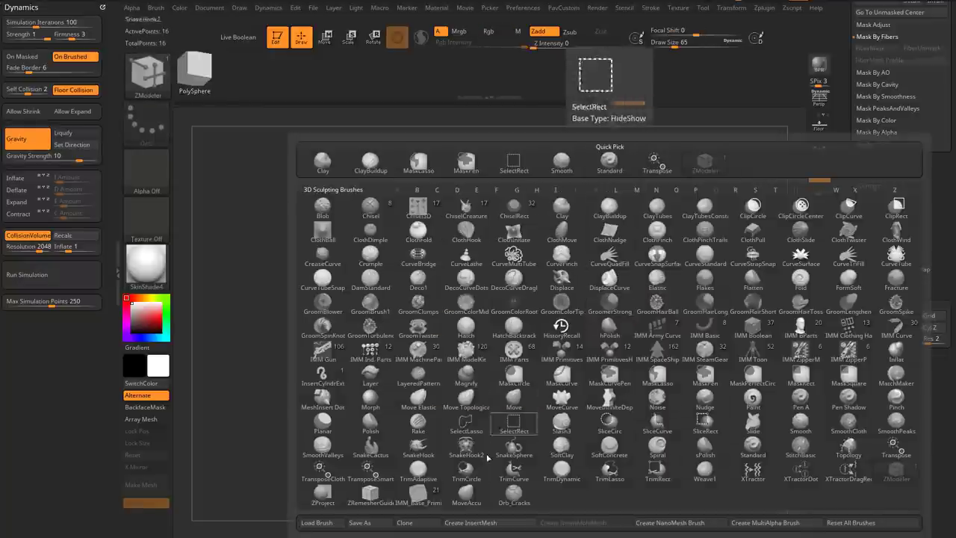
left_click(478, 522)
left_click(422, 177)
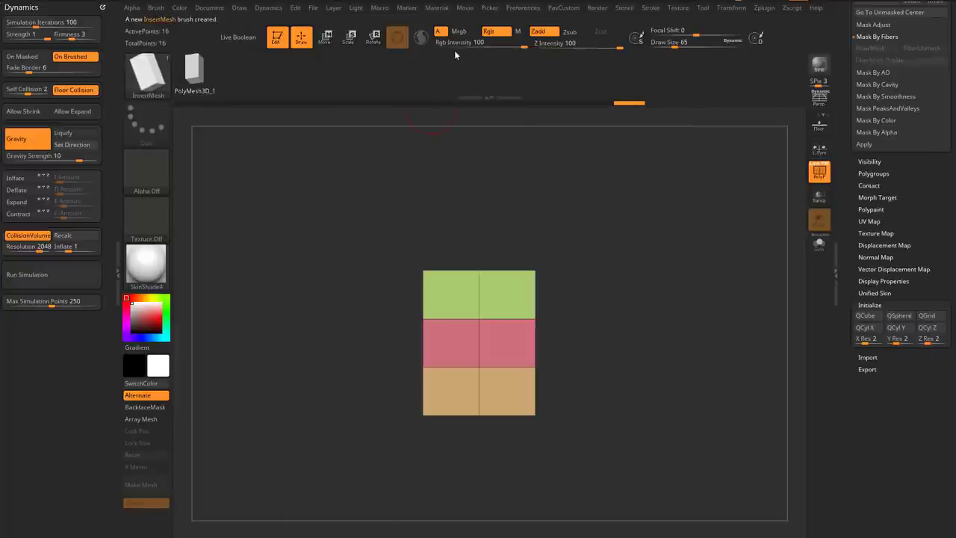
- Dock the Stroke palette and enable Curve Mode for the new InsertMesh brush
left_click(652, 10)
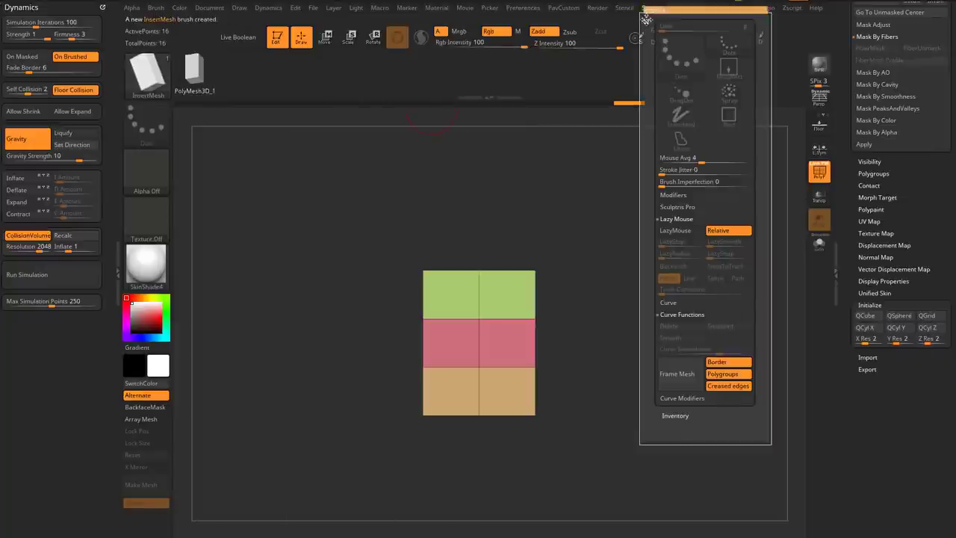
mouse_move(647, 18)
left_mouse_down()
mouse_move(175, 98)
mouse_move(46, 37)
left_mouse_up()
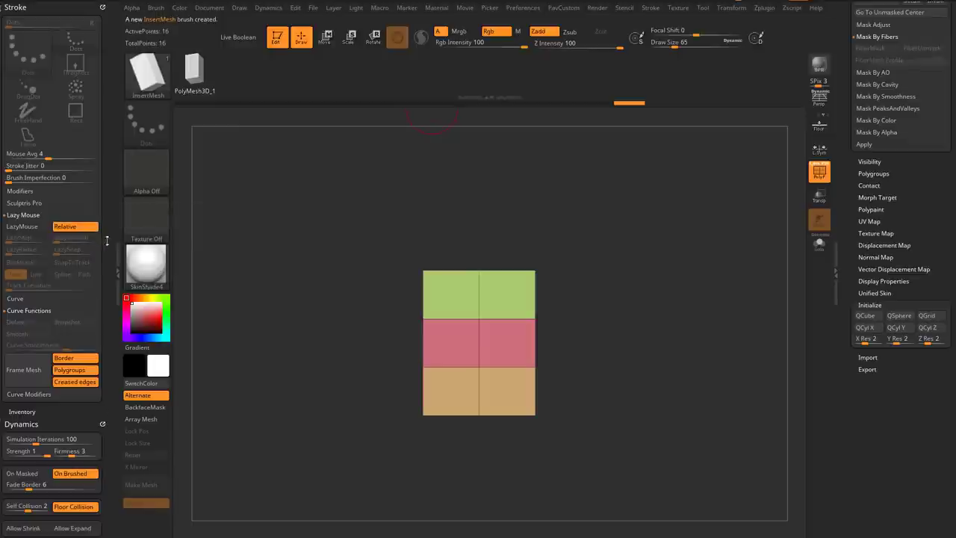
left_click_drag(43, 311, 43, 198)
left_click(32, 189)
left_click(30, 198)
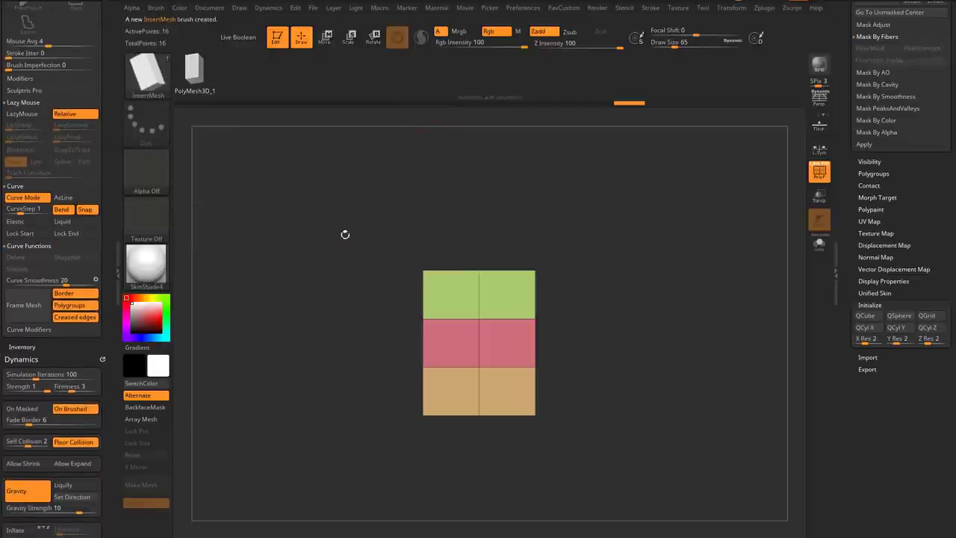
- Dock the Brush palette and, in its modifiers, enable Weld Points and Stretch and set Curve Res to 3
left_click_drag(346, 234, 279, 210, "alt")
left_click_drag(80, 351, 80, 342)
left_click_drag(112, 174, 112, 295)
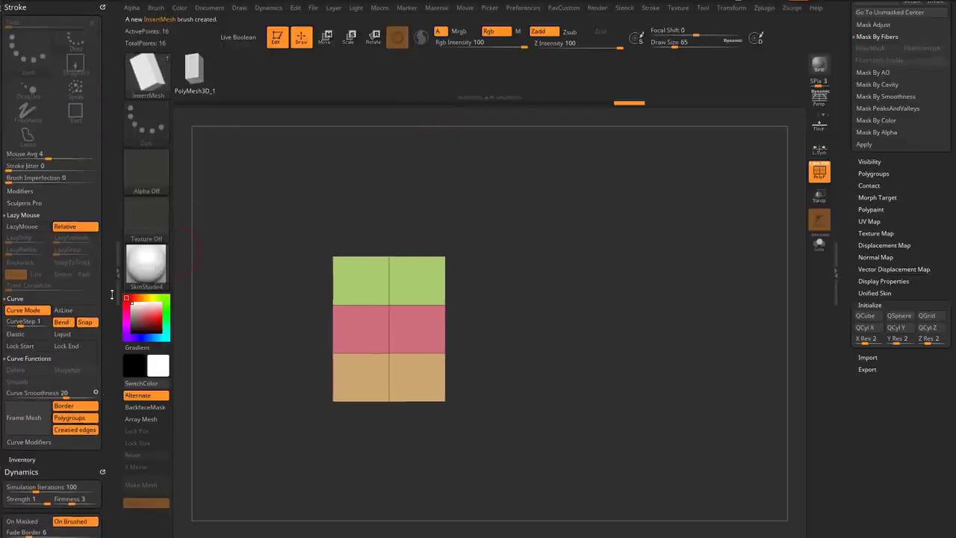
left_click(157, 9)
left_click_drag(151, 17, 53, 29)
left_click_drag(65, 311, 65, 137)
left_click(26, 266)
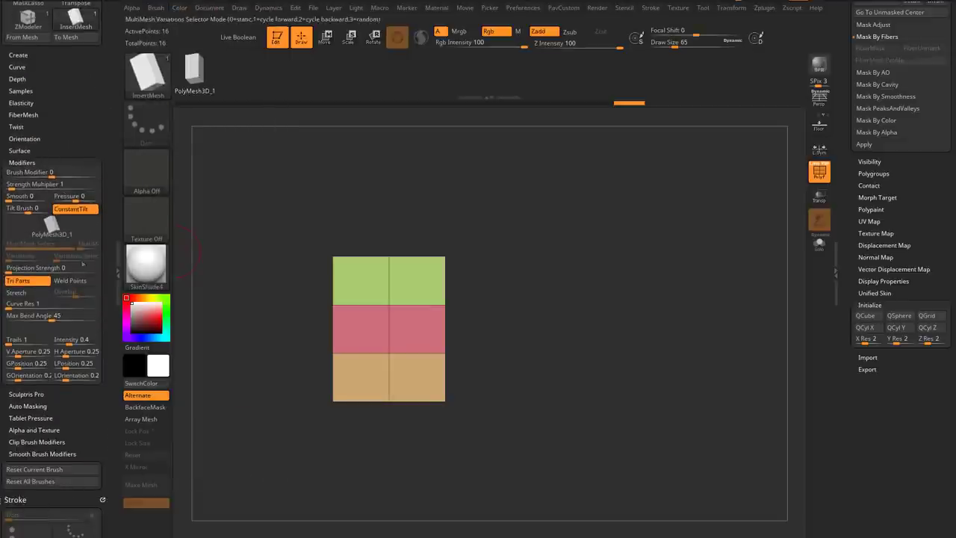
left_click(78, 281)
left_click(28, 306)
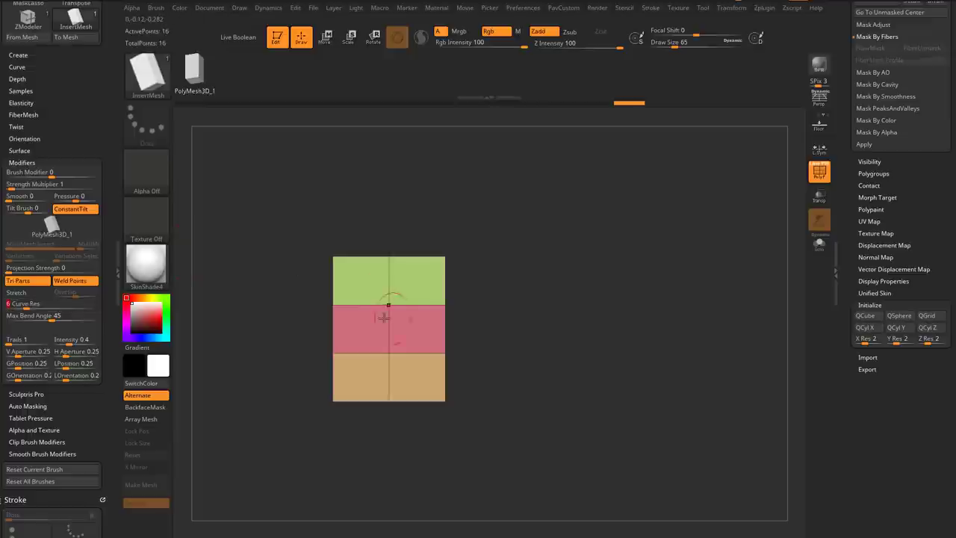
left_click_drag(19, 308, 16, 308)
left_click(26, 293)
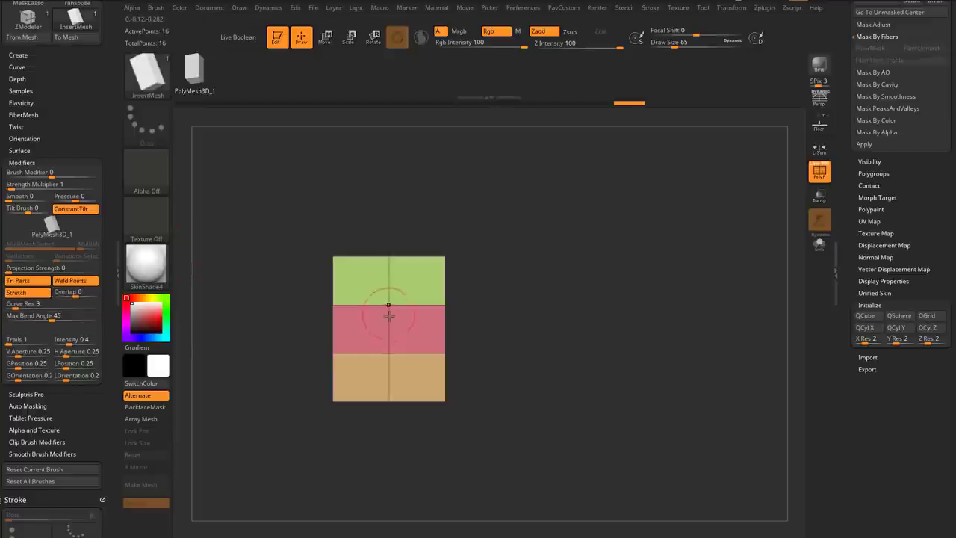
- Draw a curved test strand beside the box with the InsertMesh curve brush
left_click_drag(448, 293, 595, 178)
left_click_drag(705, 251, 675, 269, "alt")
mouse_move(542, 196)
left_mouse_down()
mouse_move(474, 182)
mouse_move(217, 299)
mouse_move(548, 196)
mouse_move(717, 206)
left_mouse_up()
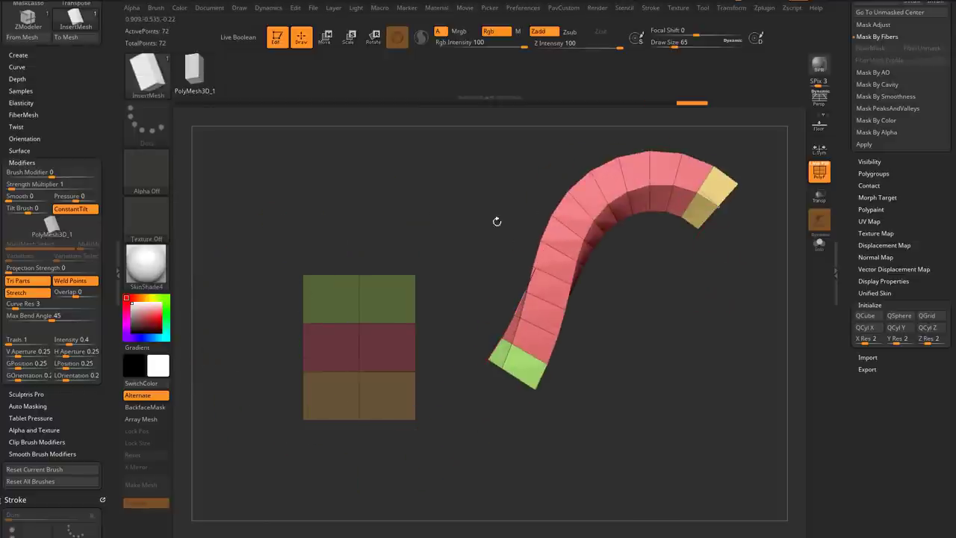
- Enable the Intensity and Size curve modifiers for the brush's stroke
left_click_drag(97, 419, 94, 224)
left_click_drag(93, 393, 92, 195)
left_click_drag(92, 383, 91, 226)
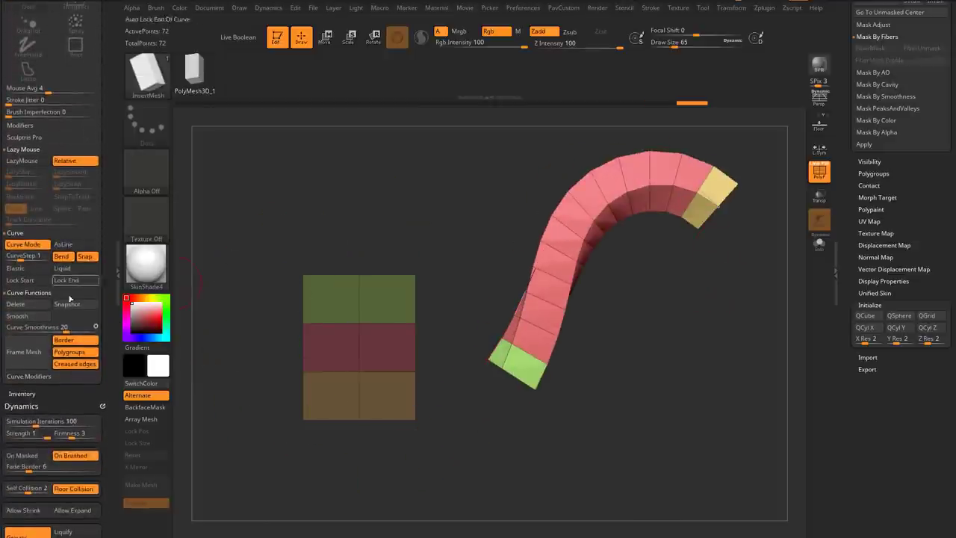
left_click_drag(56, 394, 56, 381)
left_click(43, 363, "shift")
left_click_drag(106, 352, 106, 270)
left_click(60, 292)
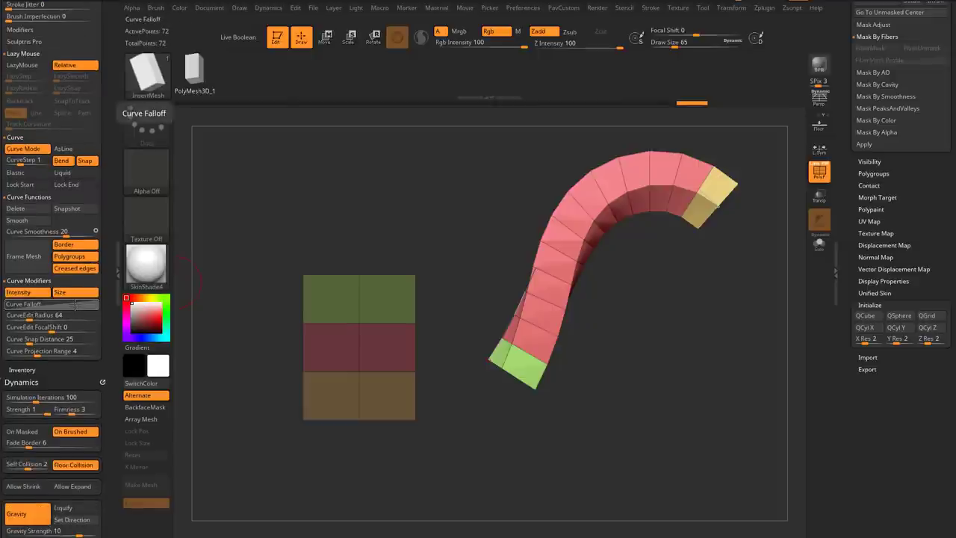
- Flip the curve falloff horizontally, adjust it to leave a slightly blunt tip, and update the test strand's taper
left_click(70, 304)
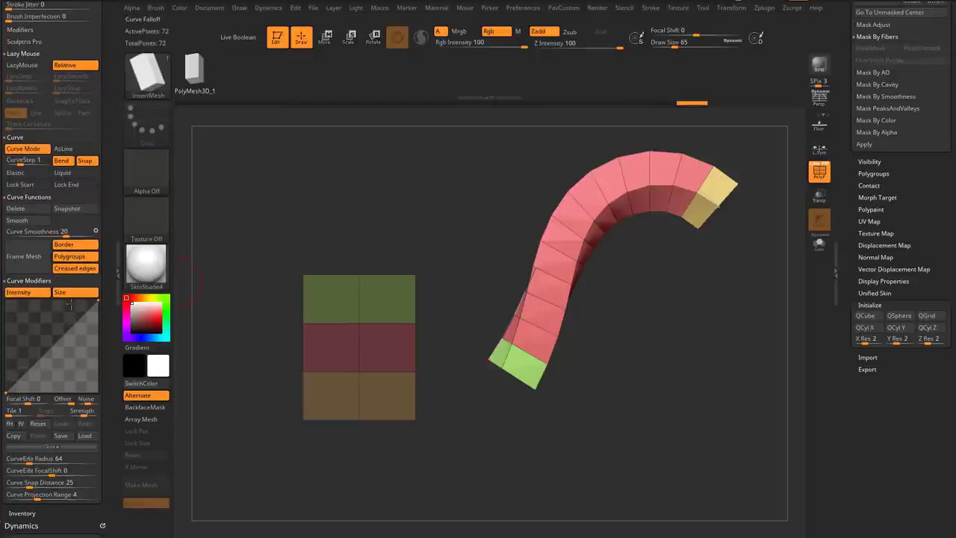
left_click(10, 424)
left_click(517, 311)
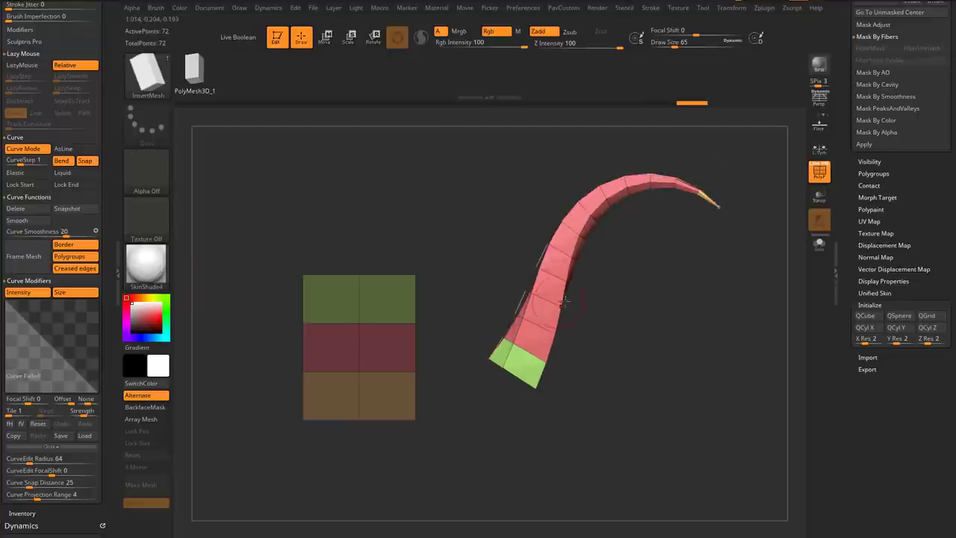
left_click_drag(585, 284, 568, 299, "alt")
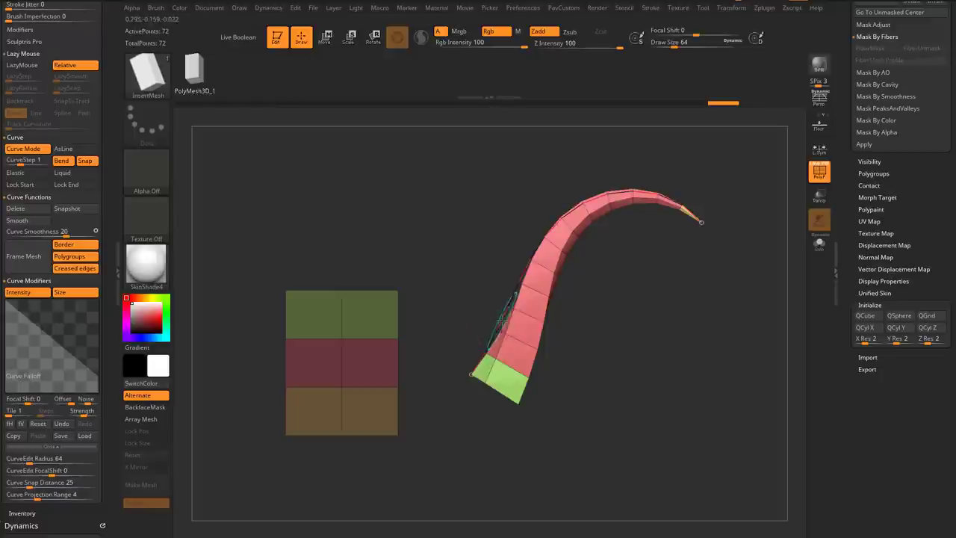
left_click(498, 317)
left_click_drag(670, 324, 664, 320, "alt")
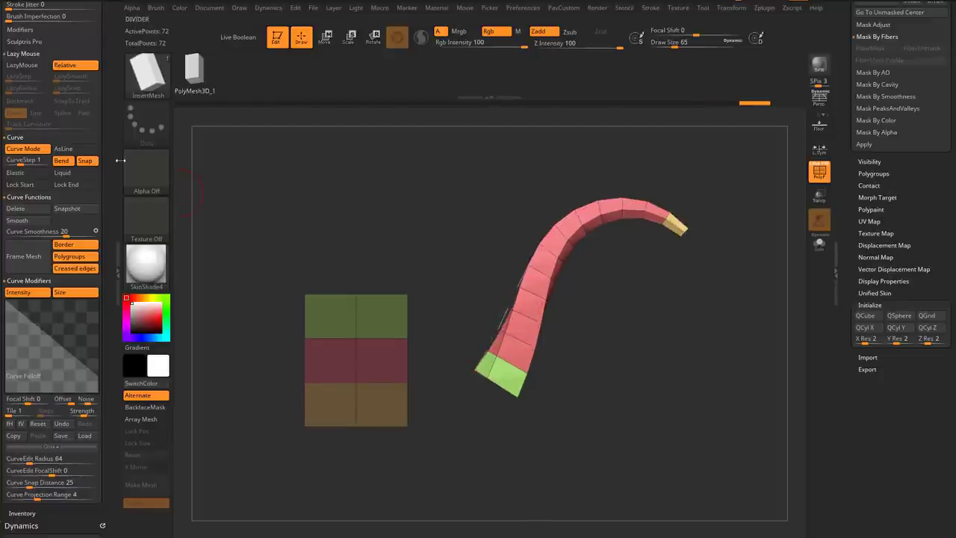
- Set the brush's depth Imbed to 0 and update the test strand
mouse_move(112, 529)
left_mouse_down()
mouse_move(116, 98)
mouse_move(107, 478)
left_mouse_up()
left_click_drag(107, 127, 105, 508)
left_click_drag(104, 237, 104, 294)
key("shift")
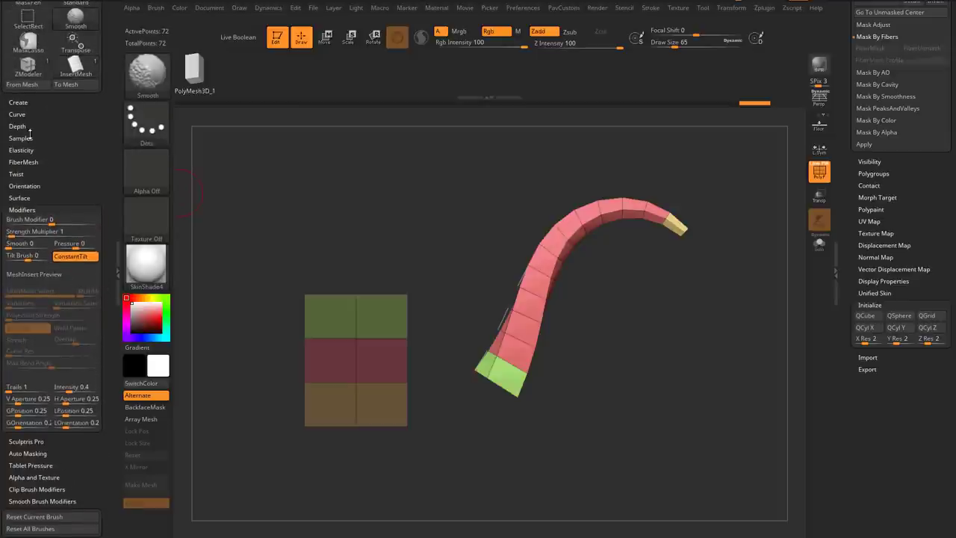
left_click(30, 129)
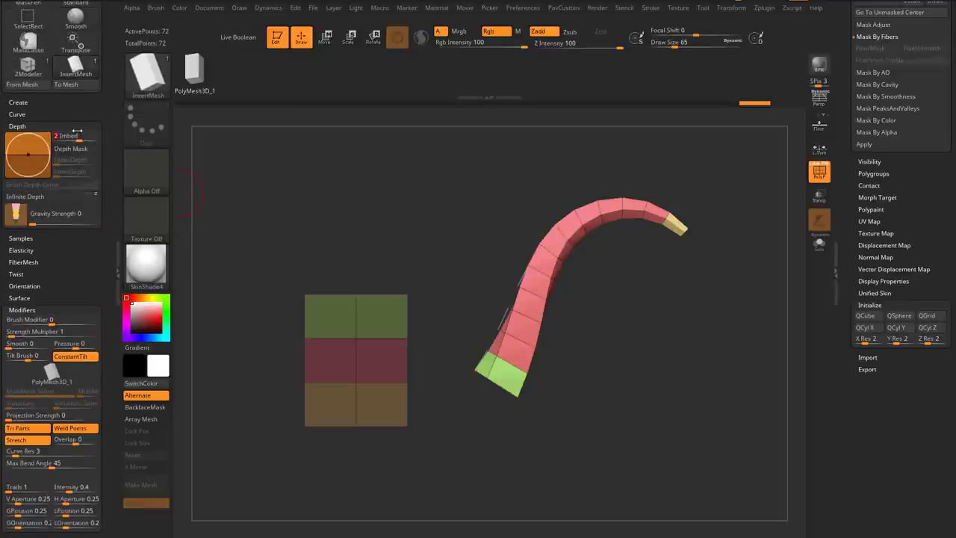
left_click(516, 289)
left_click_drag(642, 300, 556, 339)
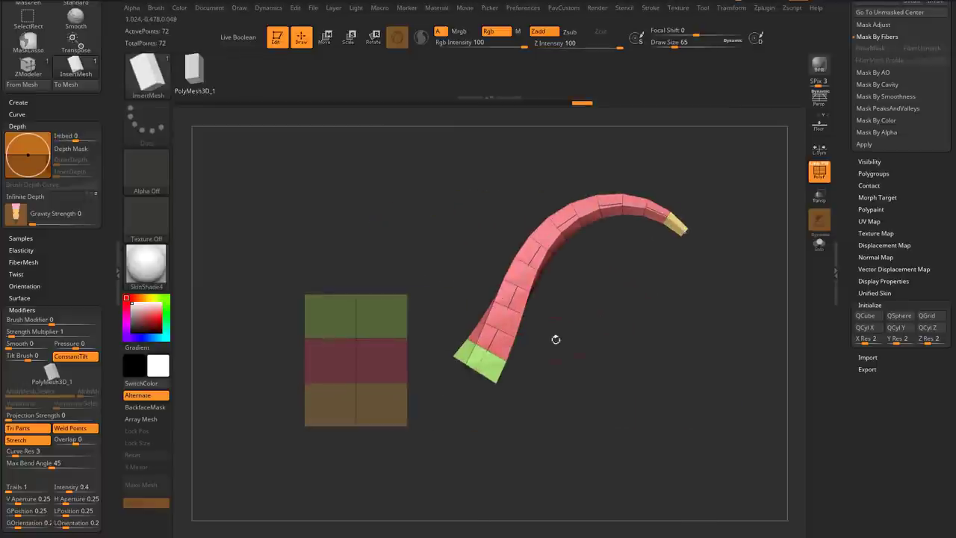
- Draw two more tapered test strands starting on the box, one curving upward and one outward
left_click_drag(326, 409, 179, 263)
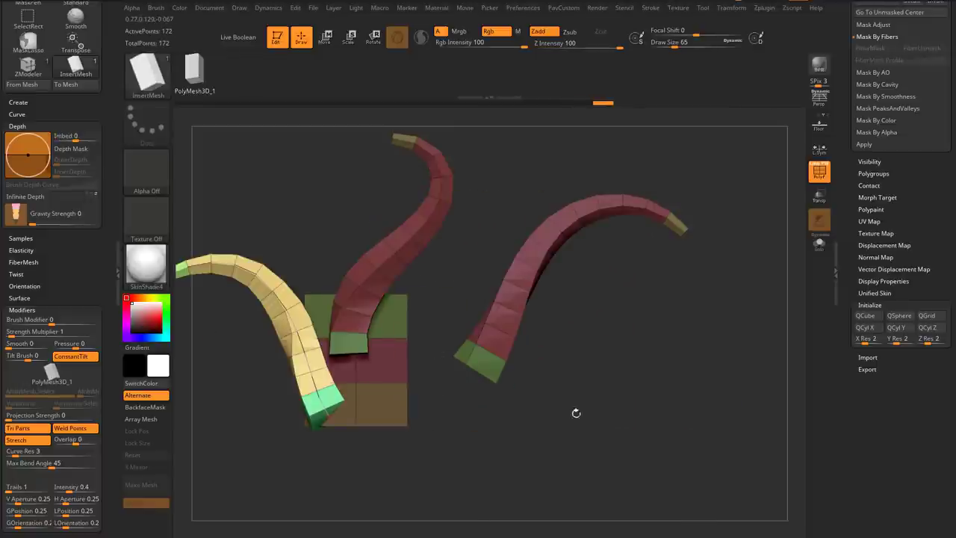
right_click_drag(576, 411, 576, 391, "ctrl")
mouse_move(575, 391)
left_mouse_down()
mouse_move(599, 393)
mouse_move(557, 388)
mouse_move(614, 377)
left_mouse_up()
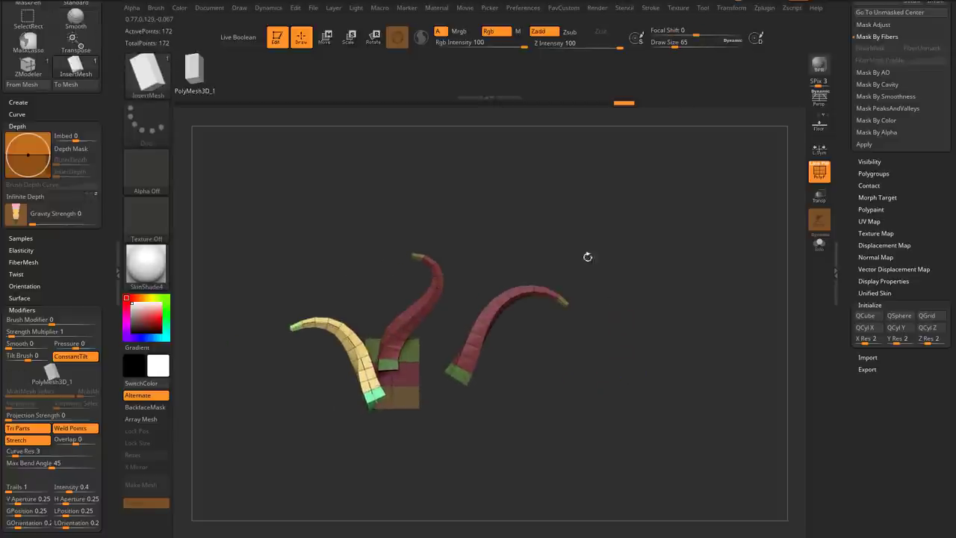
- Start saving the brush as a preset and browse to the ZBrushes folder inside ZBrush 2021
left_click(163, 11)
left_click(227, 30)
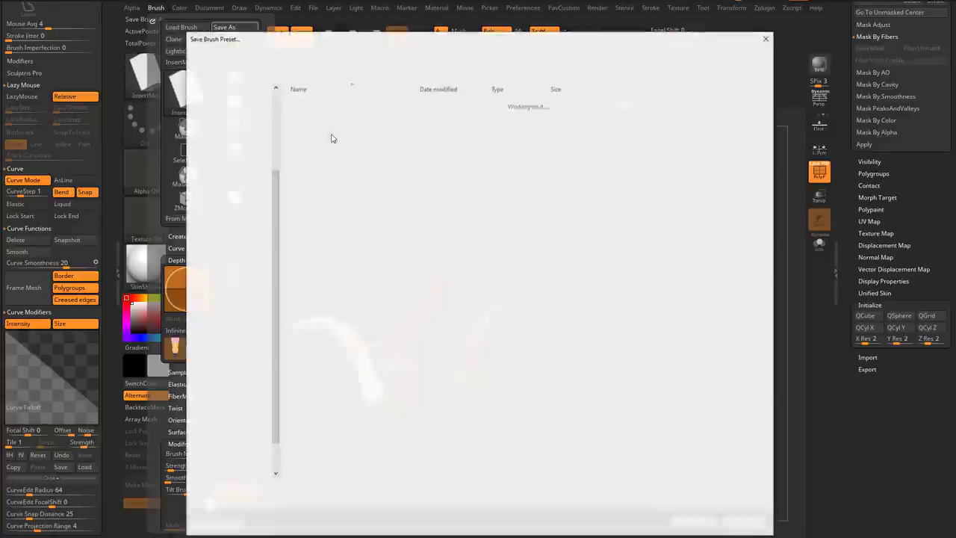
scroll(246, 191, "up", 3)
left_click(234, 193)
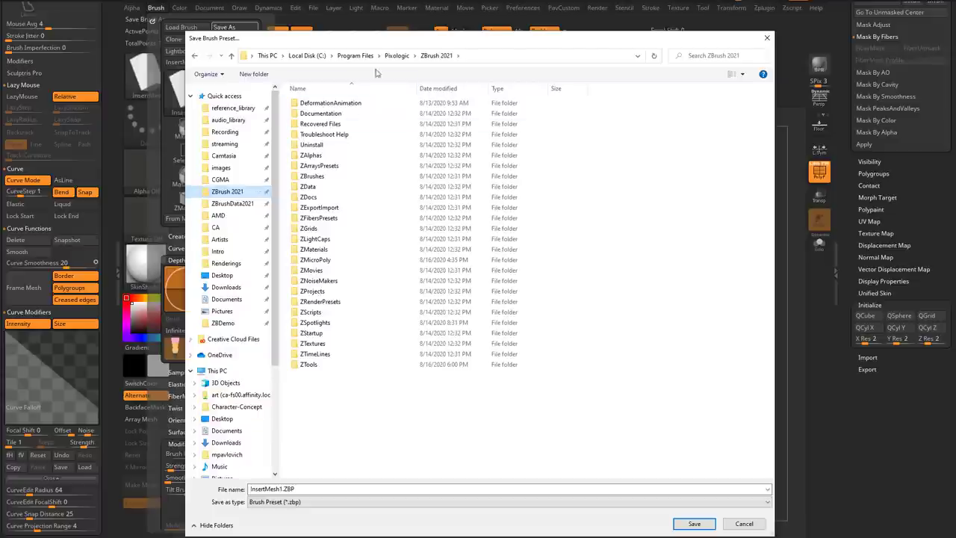
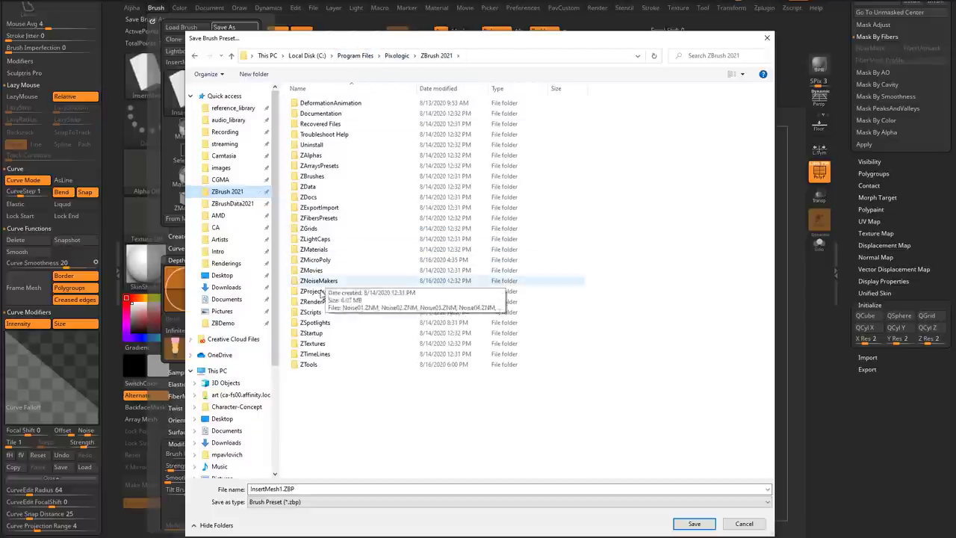
double_click(314, 176)
- Create a new folder named _Hair inside ZBrushes and open it
right_click(624, 139)
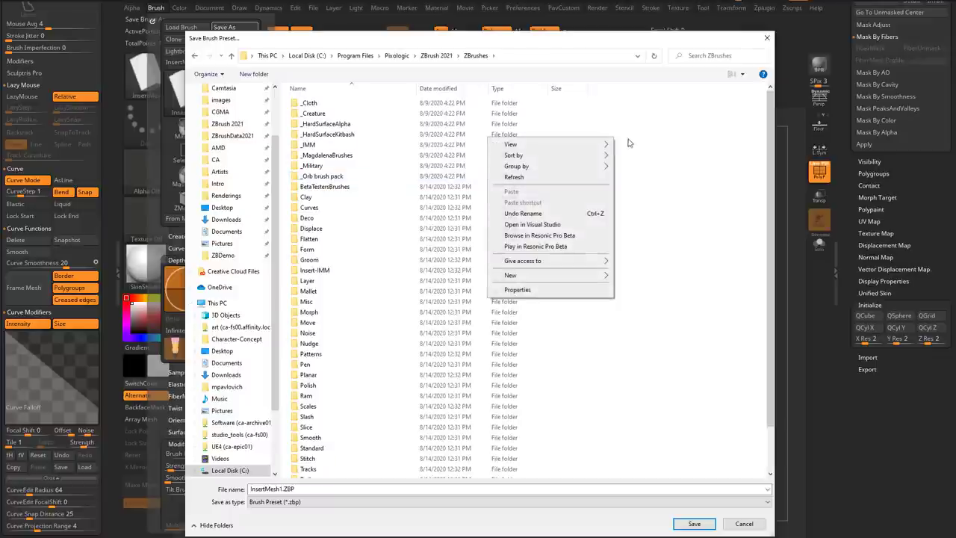
mouse_move(538, 278)
left_click(637, 276)
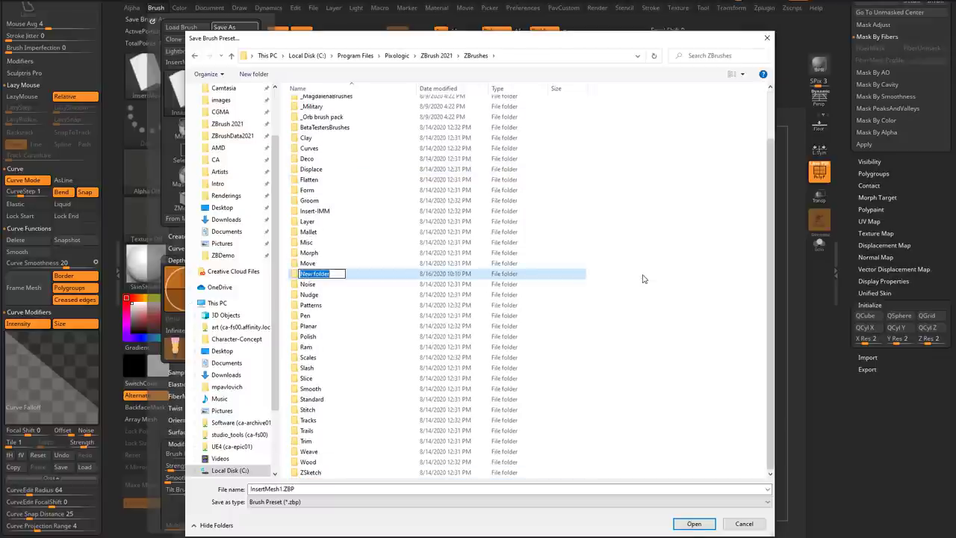
type("_Hair")
key("Return")
key("Return")
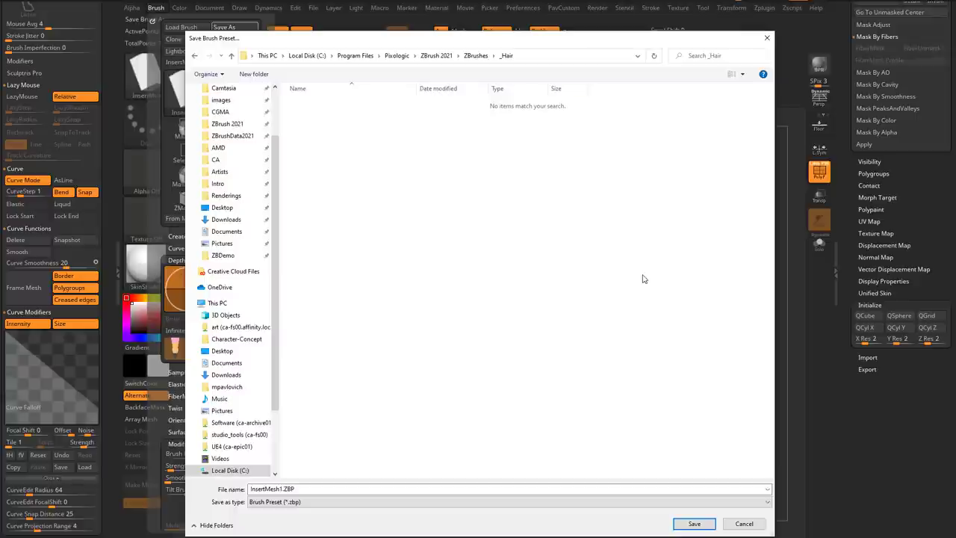
- Save the brush preset as GenericHair in the _Hair folder
left_click(383, 485)
type("GenericHair")
key("Return")
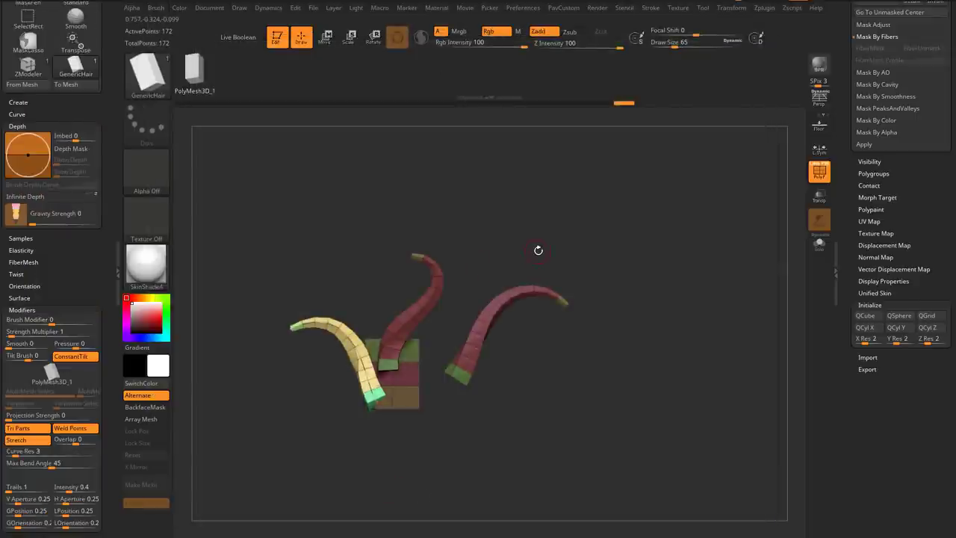
- Open the _Hair brush folder in LightBox to check the saved GenericHair brush
key("comma")
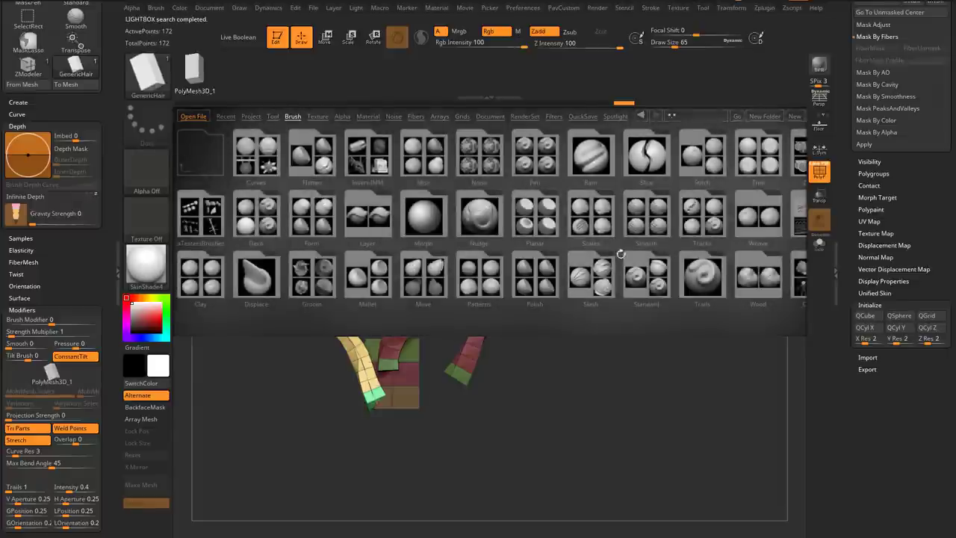
left_click_drag(620, 255, 480, 261)
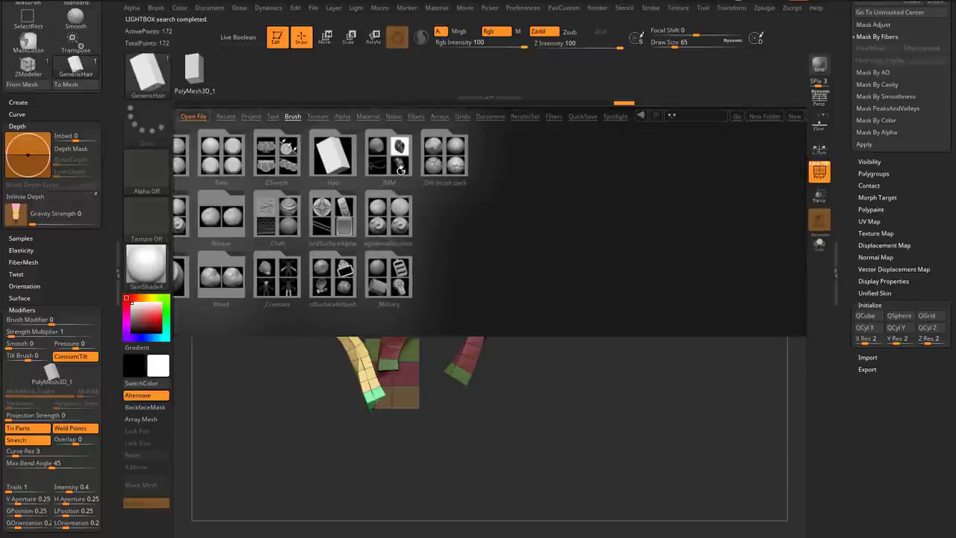
double_click(348, 159)
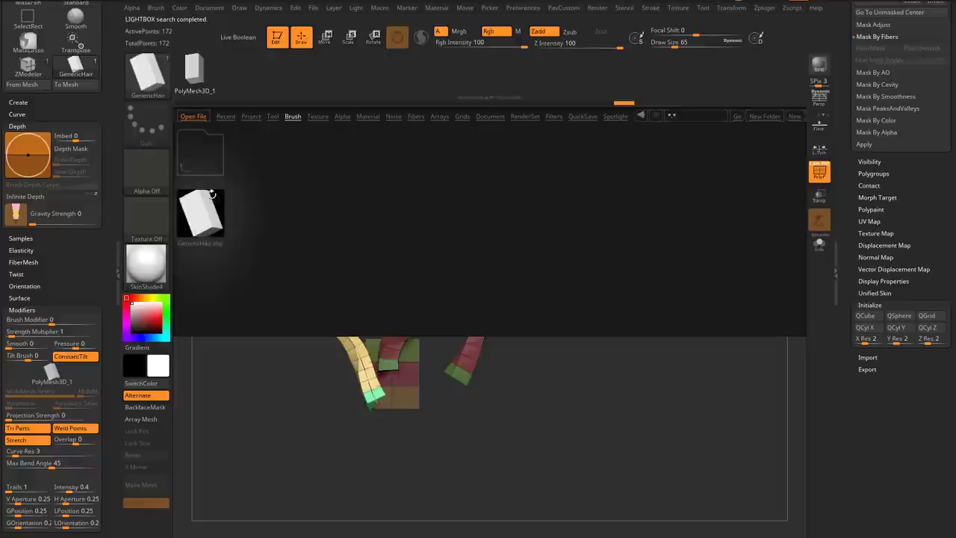
- Switch back to the Fibers49 tool containing the head and the fiber hair
left_click_drag(846, 146, 846, 364)
left_click(876, 172)
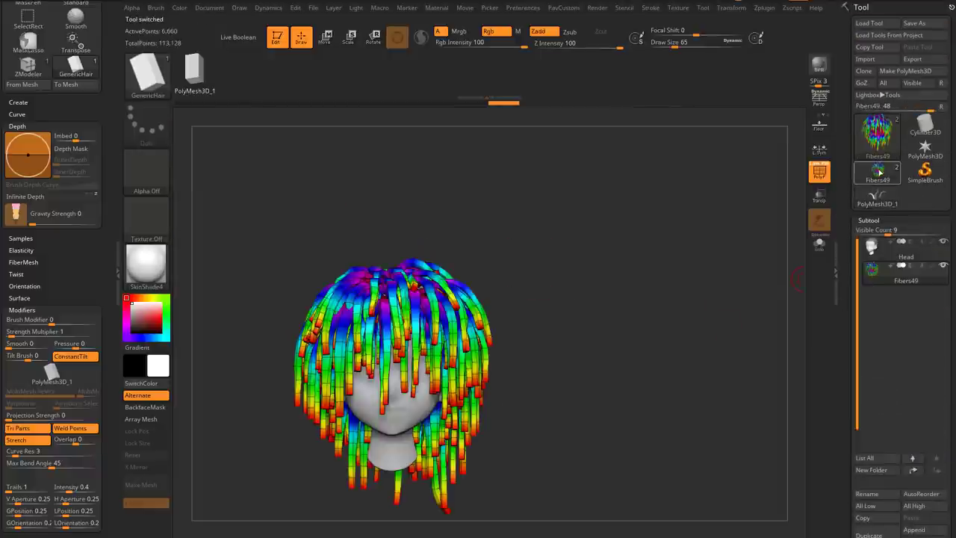
left_click_drag(657, 263, 673, 289)
left_click_drag(684, 245, 700, 297)
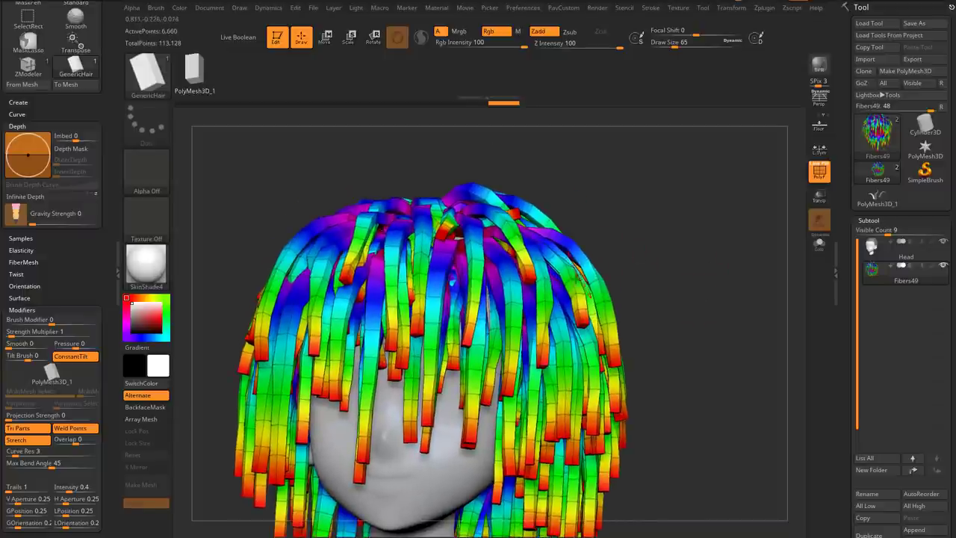
- Set the hair's Dynamic Subdiv thickness segments to 2 and apply the dynamic subdivision to the mesh
left_click_drag(844, 315, 845, 69)
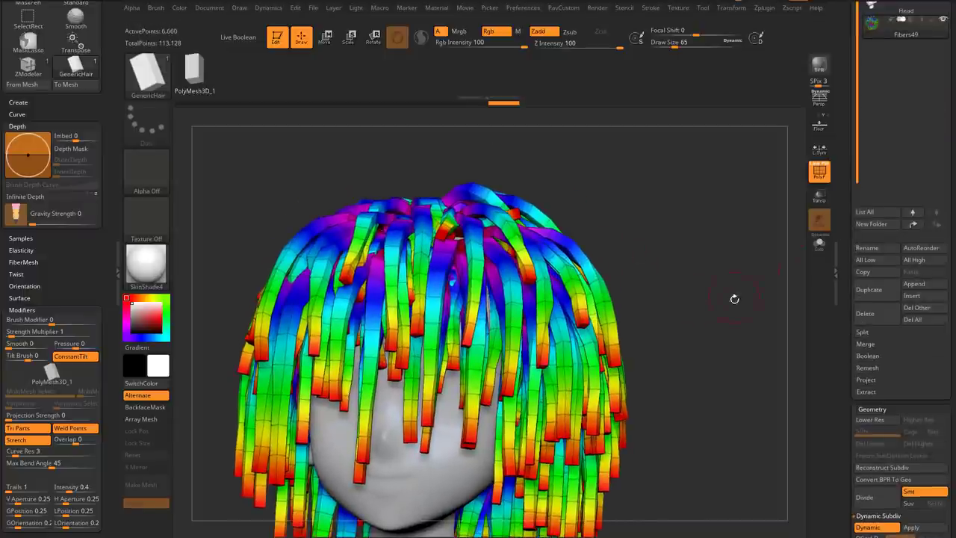
left_click_drag(744, 336, 749, 297, "alt")
scroll(839, 299, "down", 8)
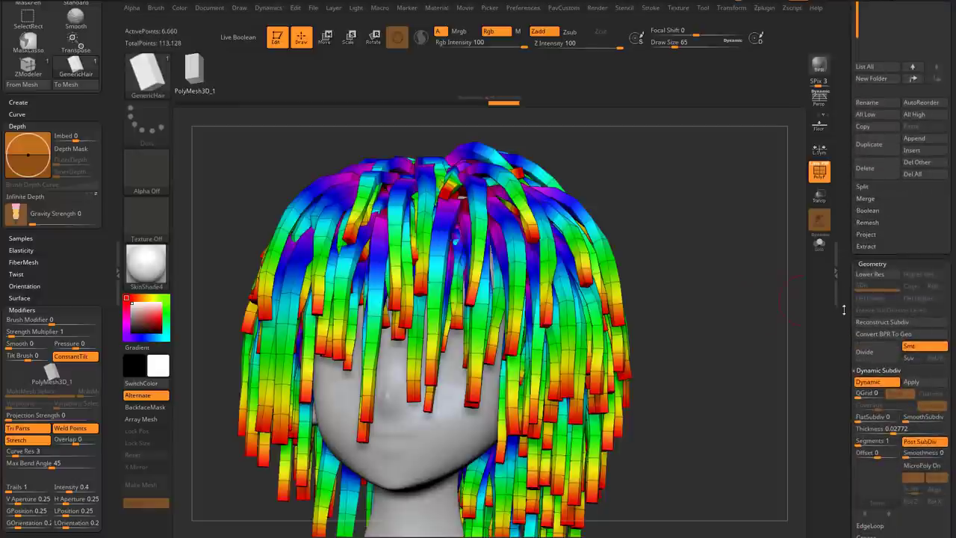
scroll(846, 300, "down", 3)
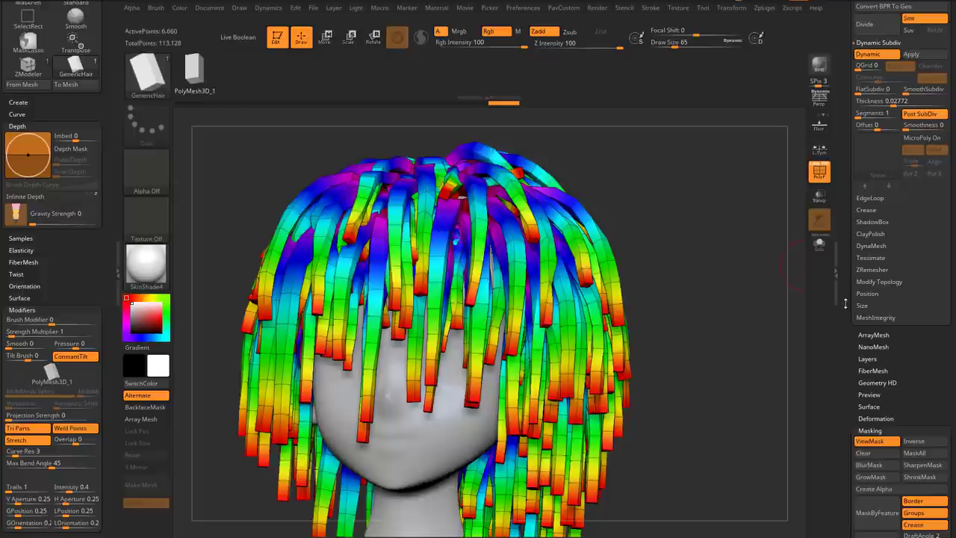
left_click_drag(843, 291, 842, 360)
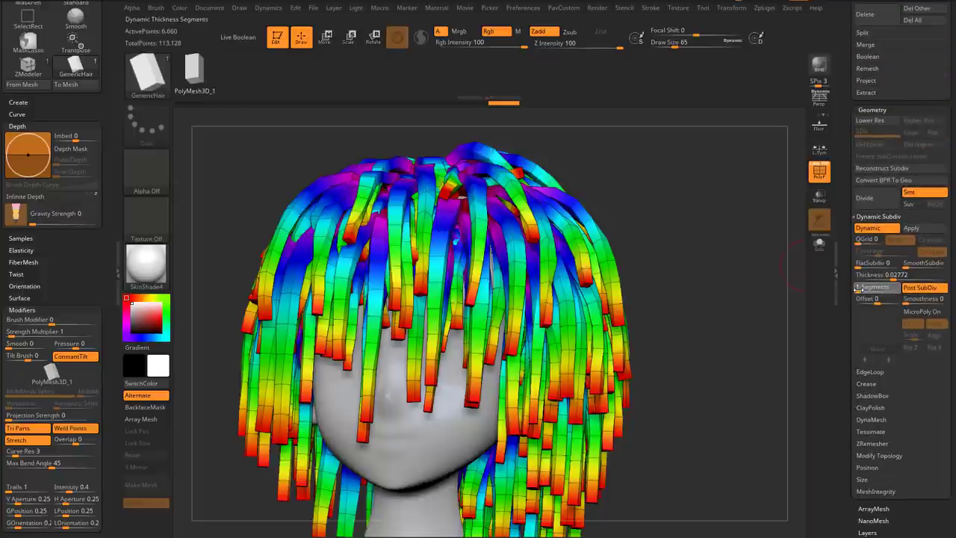
left_click_drag(738, 311, 743, 318)
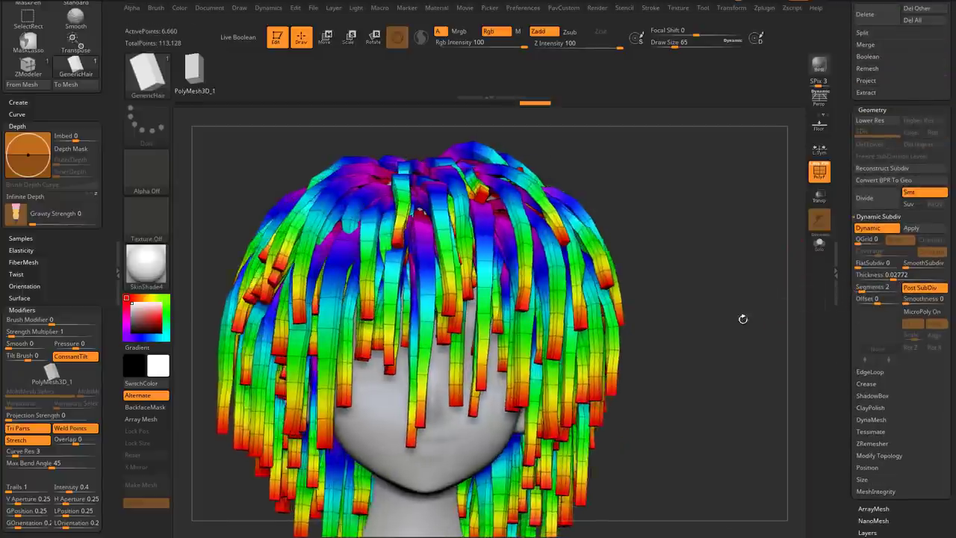
left_click_drag(691, 263, 600, 193)
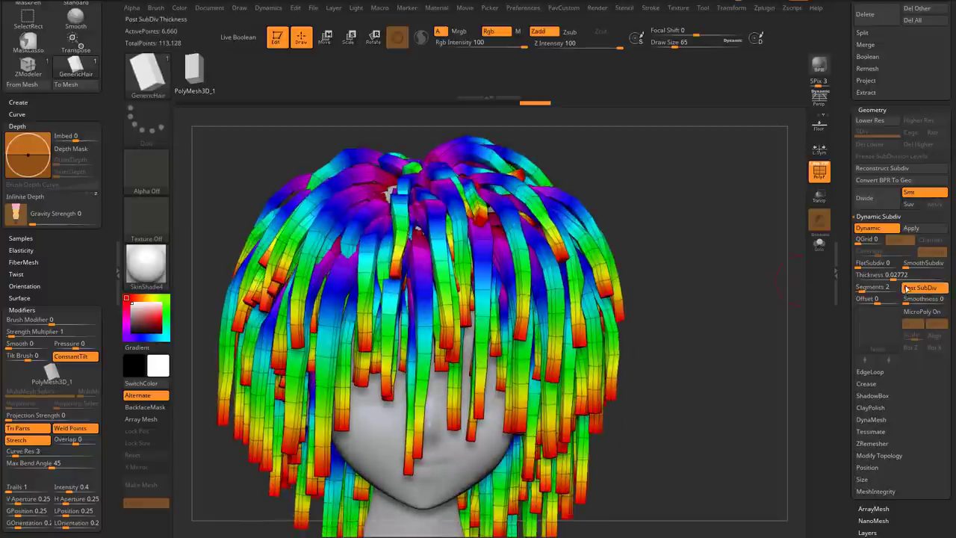
left_click(917, 229)
- Turn off the rainbow texture map on the hair so that its polygroup colours show
key("space")
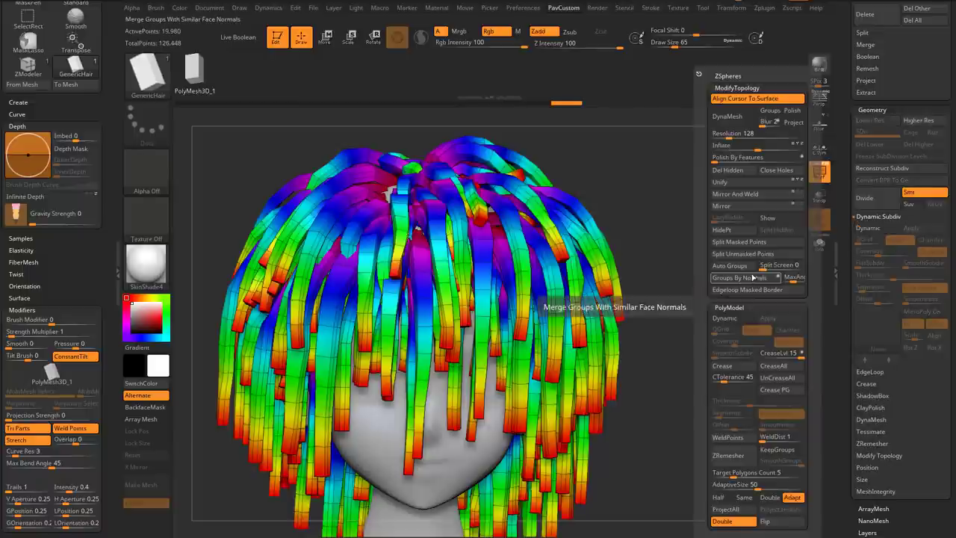
left_click_drag(854, 456, 857, 220)
left_click(867, 333)
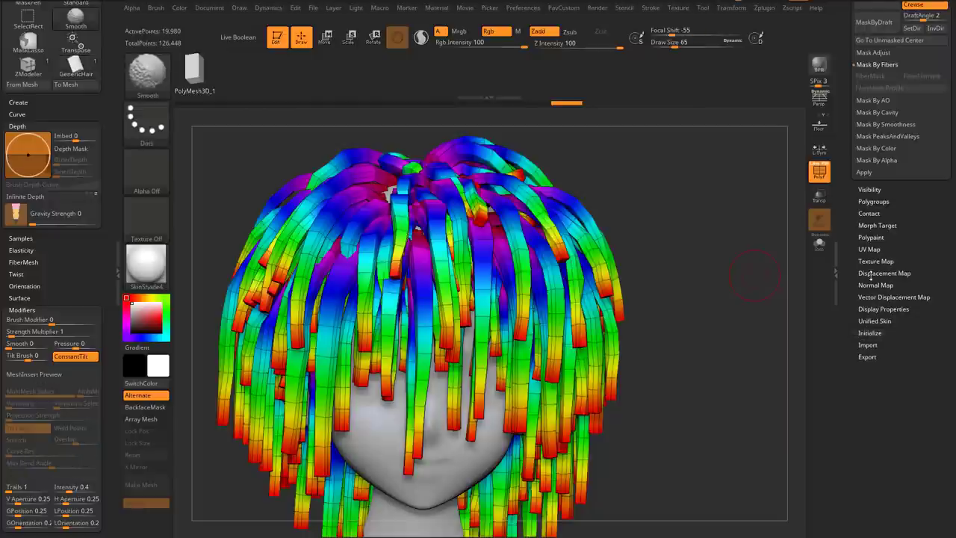
left_click(870, 201)
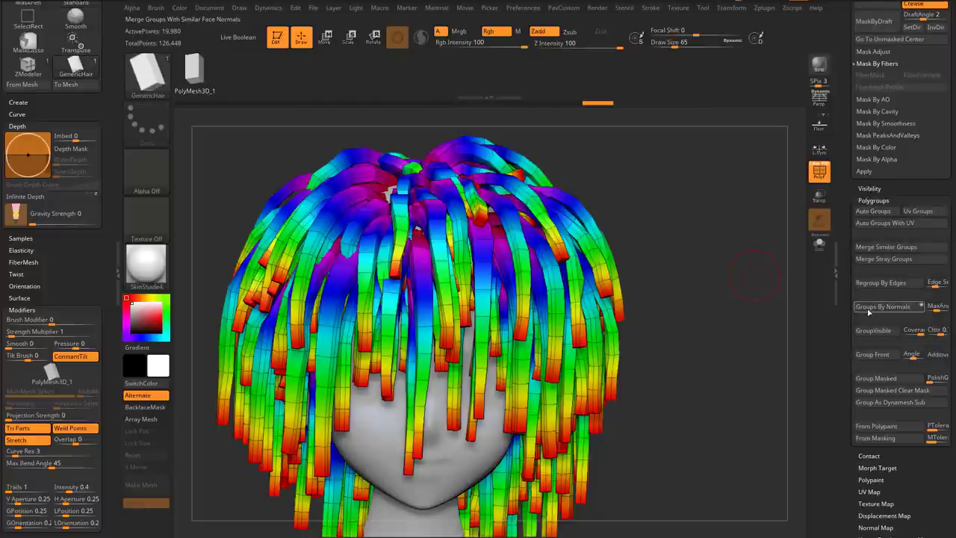
mouse_move(837, 225)
left_mouse_down()
mouse_move(837, 176)
mouse_move(837, 185)
left_mouse_up()
left_click(869, 187)
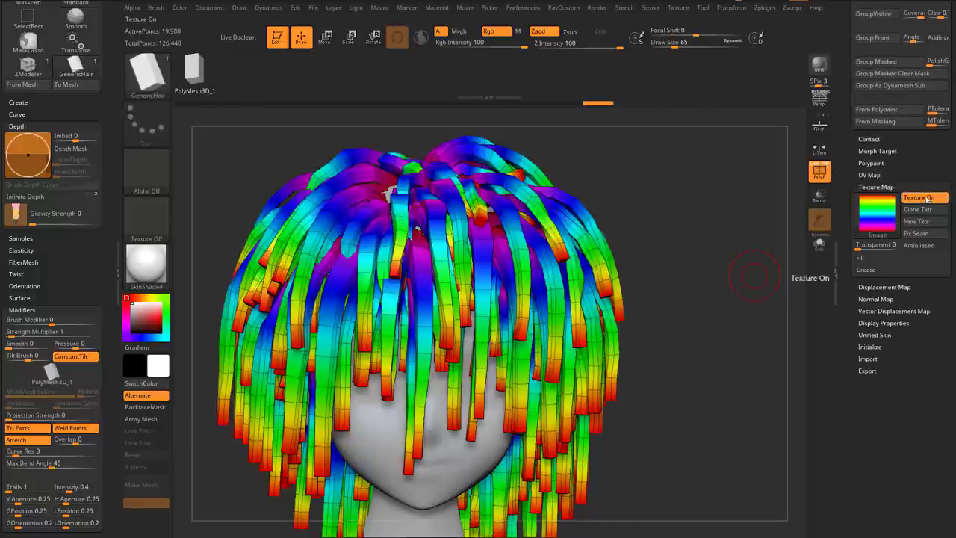
left_click(924, 198)
left_click_drag(727, 251, 747, 302, "alt")
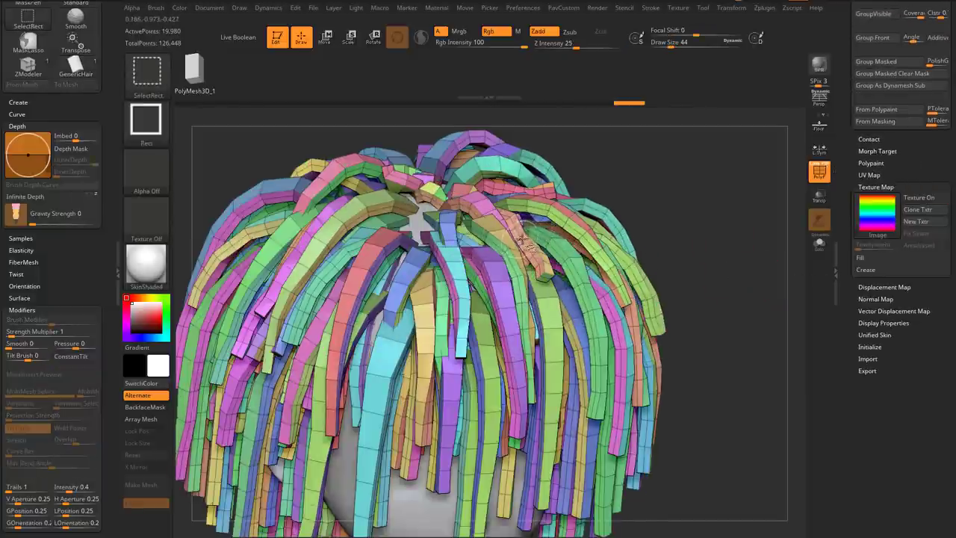
- Isolate the front-facing strips of five hair strands by their polygroups and hide the remaining fibers
left_click(524, 241, "ctrl+shift")
left_click_drag(620, 202, 629, 211, "ctrl+shift")
left_click(507, 255, "ctrl+shift")
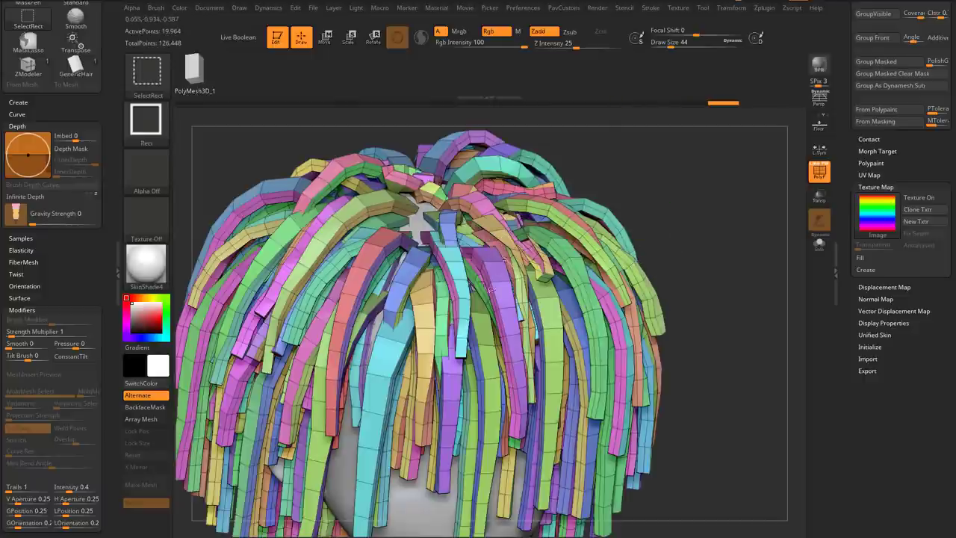
left_click(489, 271, "ctrl+alt+shift")
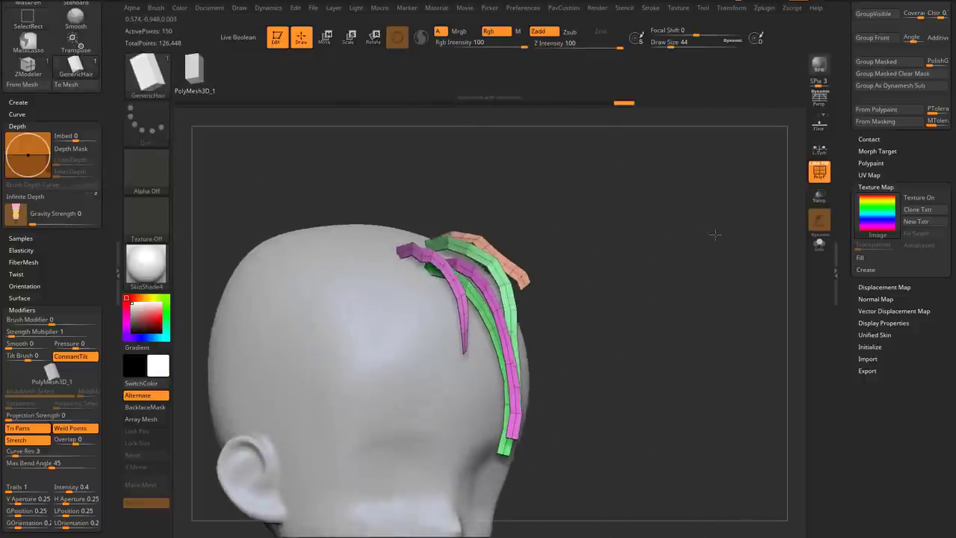
- Solo the five strips and divide them lengthwise into two polygroups, using ZModeler with the PolyGroup edge action
key("shift+space")
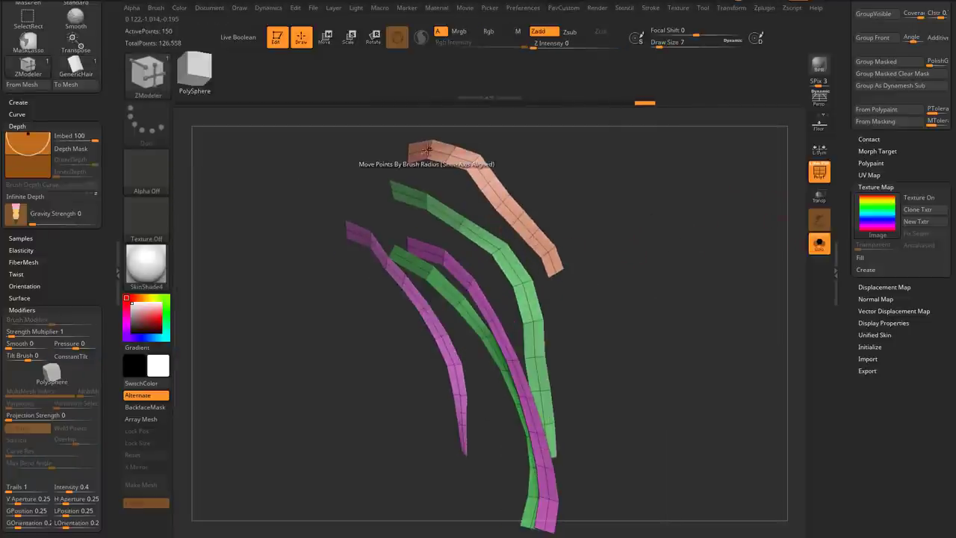
key("space")
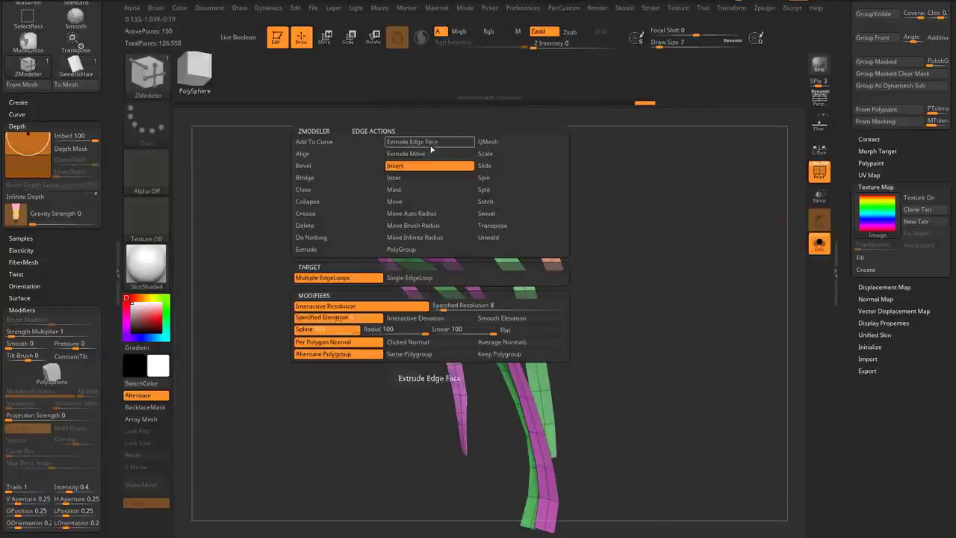
left_click(411, 251)
left_click(432, 145)
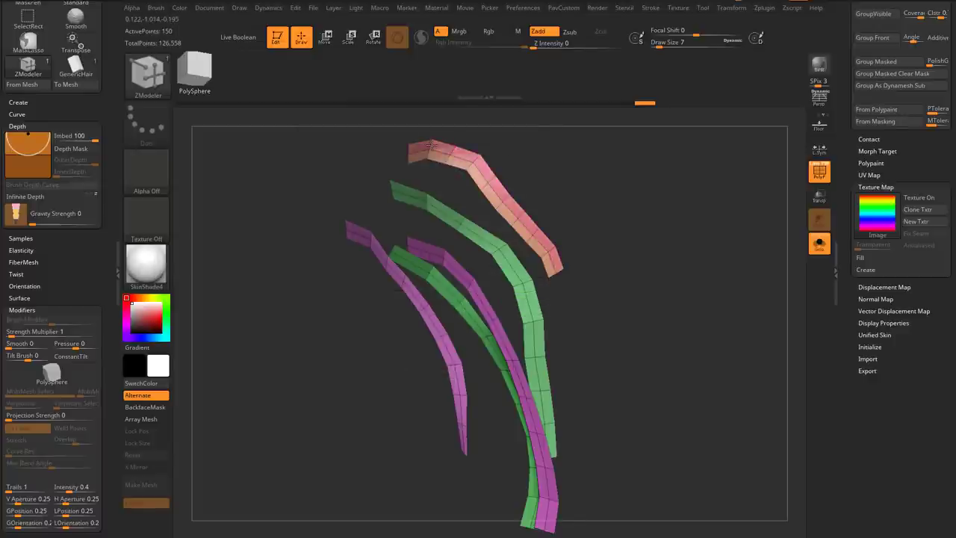
mouse_move(582, 181)
left_mouse_down()
mouse_move(598, 162)
mouse_move(567, 184)
mouse_move(571, 176)
mouse_move(591, 197)
left_mouse_up()
key("ctrl+w")
key("ctrl+w")
left_click_drag(489, 157, 472, 161)
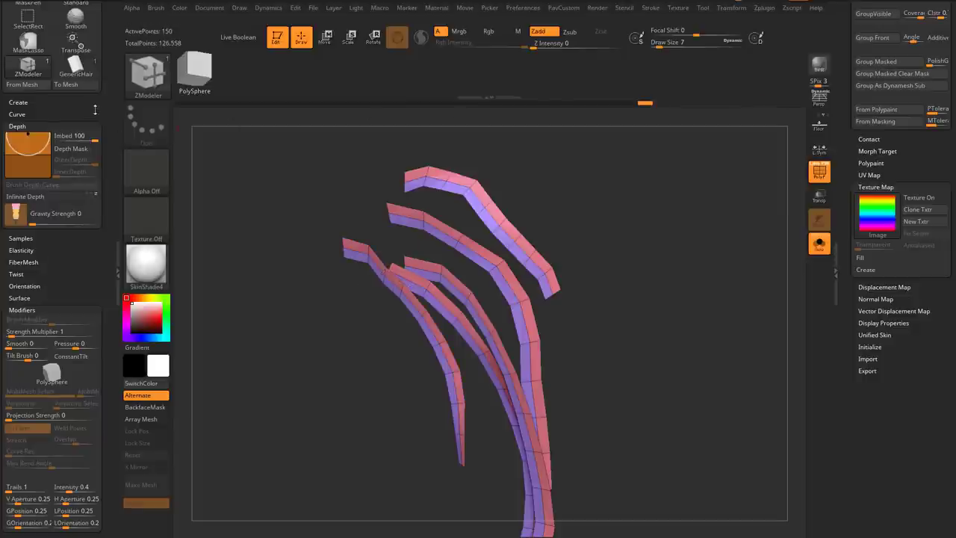
- Frame the strips with curves along their polygroup borders only, with Border and Creased edges disabled for Frame Mesh
left_click_drag(95, 110, 96, 139)
left_click_drag(103, 294, 114, 20)
left_click_drag(92, 326, 96, 203)
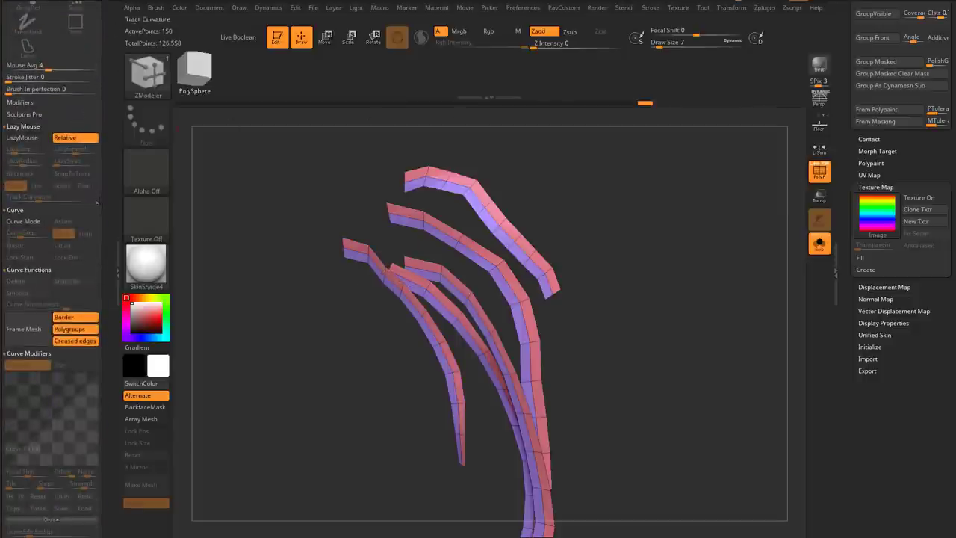
left_click_drag(107, 286, 106, 236)
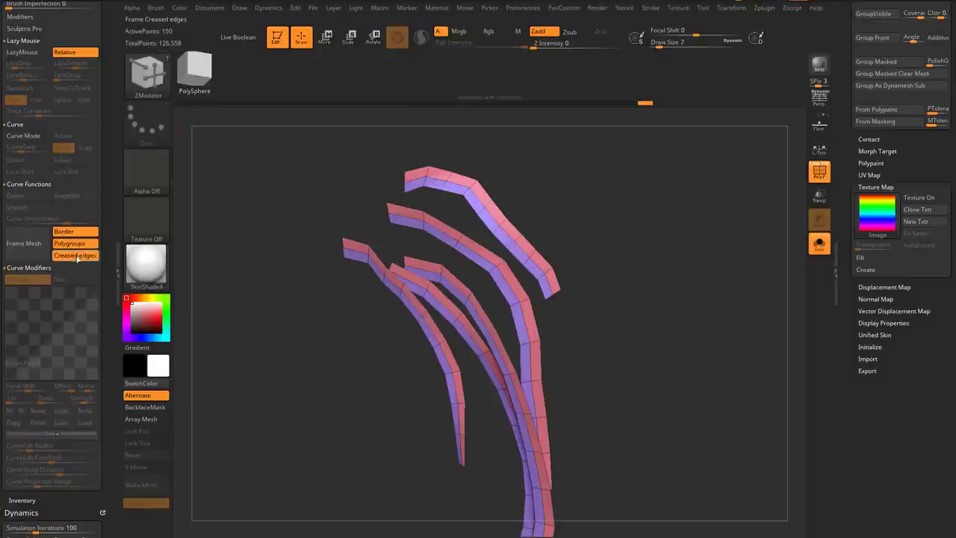
left_click(80, 244)
left_click_drag(667, 245, 660, 209)
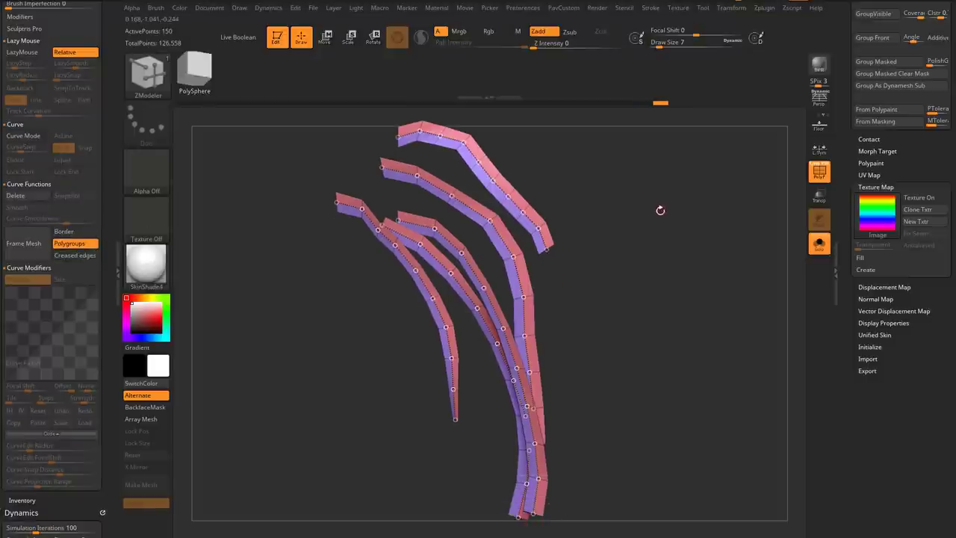
- Select the GenericHair brush and generate its hair geometry along the framed curves
key("b")
left_click(783, 493)
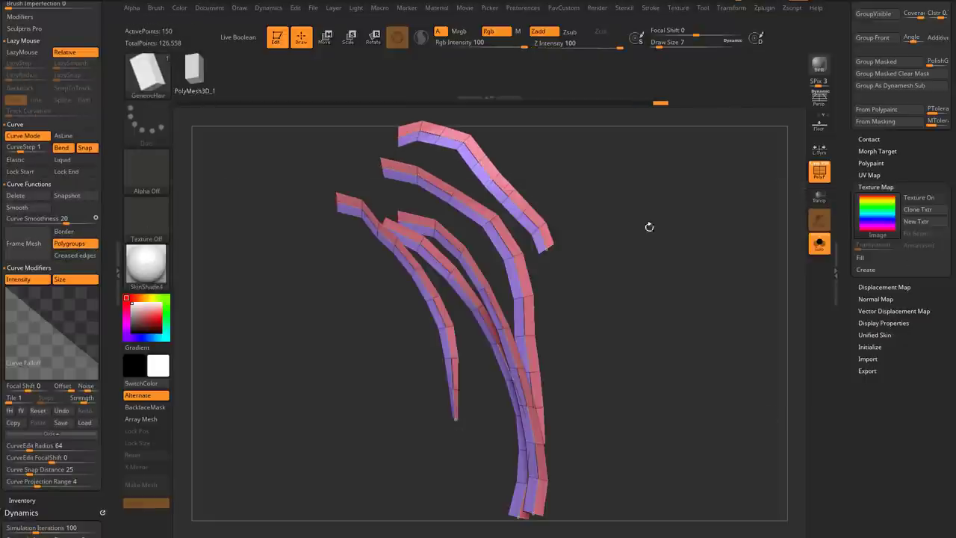
left_click(502, 192)
left_click_drag(662, 207, 637, 208, "alt")
- Set the draw size to 37 and update the tapered strands on the curves
key("s")
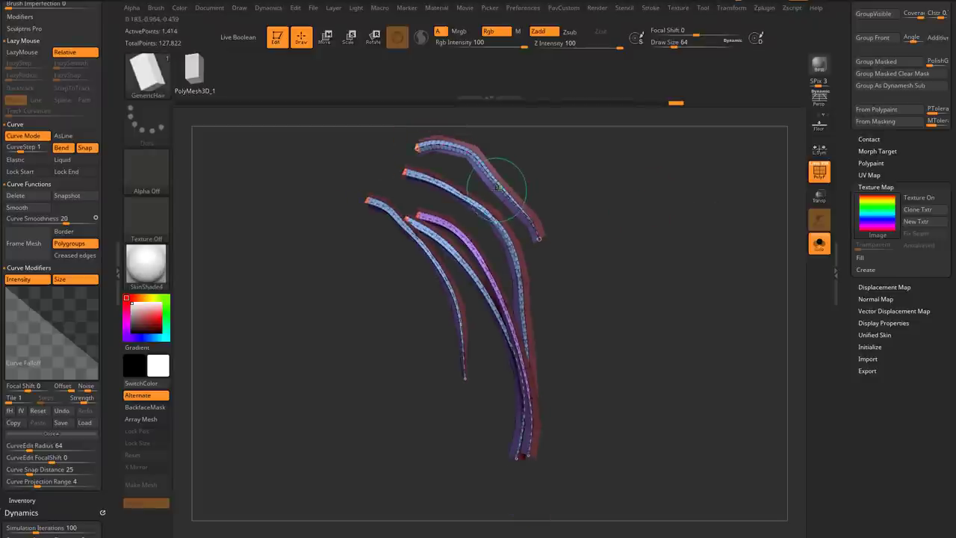
left_click(496, 189)
mouse_move(606, 181)
left_mouse_down()
mouse_move(616, 215)
mouse_move(552, 212)
mouse_move(625, 208)
mouse_move(644, 230)
mouse_move(655, 198)
left_mouse_up()
key("s")
left_click(502, 184)
left_click_drag(654, 197, 641, 252, "alt")
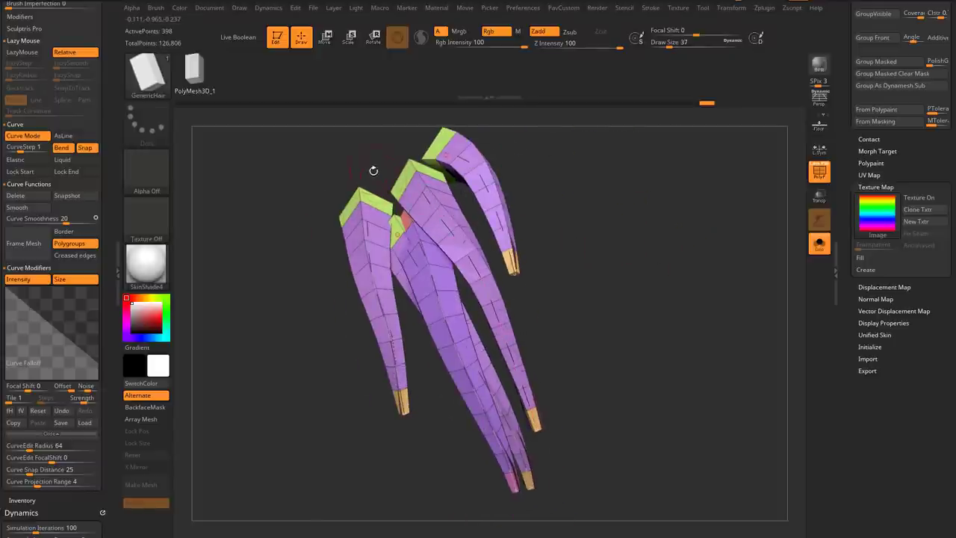
- Update the strands along their curves once more and delete the curves while keeping the hair geometry
left_click_drag(373, 171, 387, 166)
left_click_drag(567, 195, 551, 226, "alt")
left_click(402, 223)
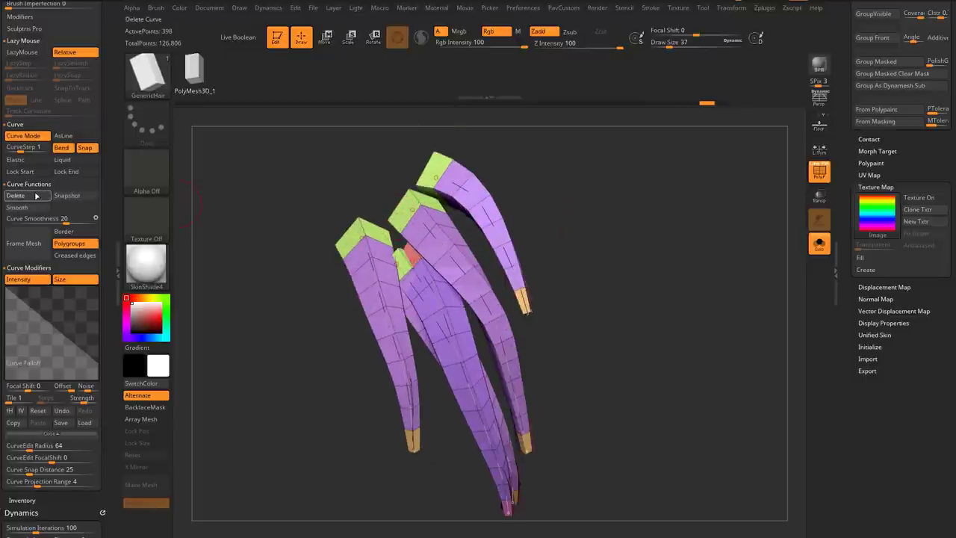
left_click(35, 194)
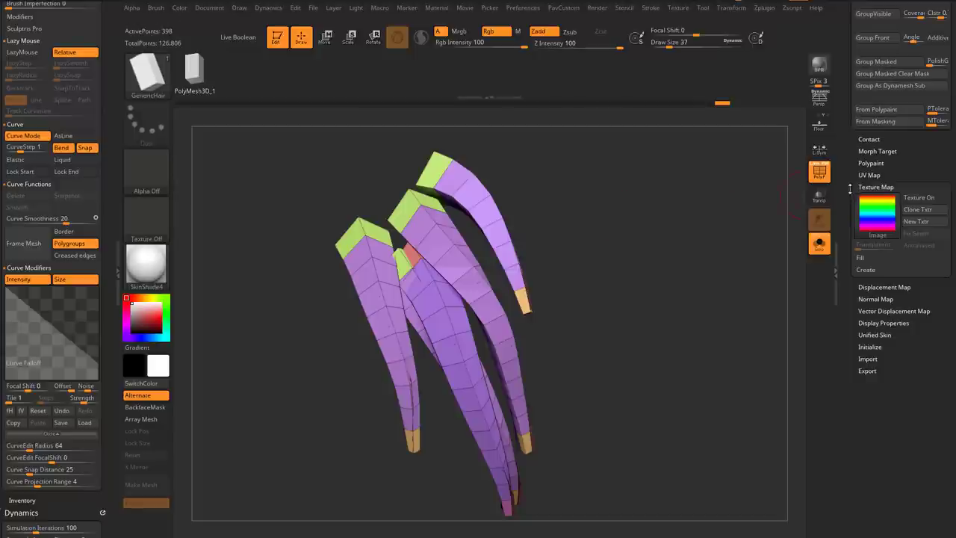
left_click_drag(590, 329, 651, 268)
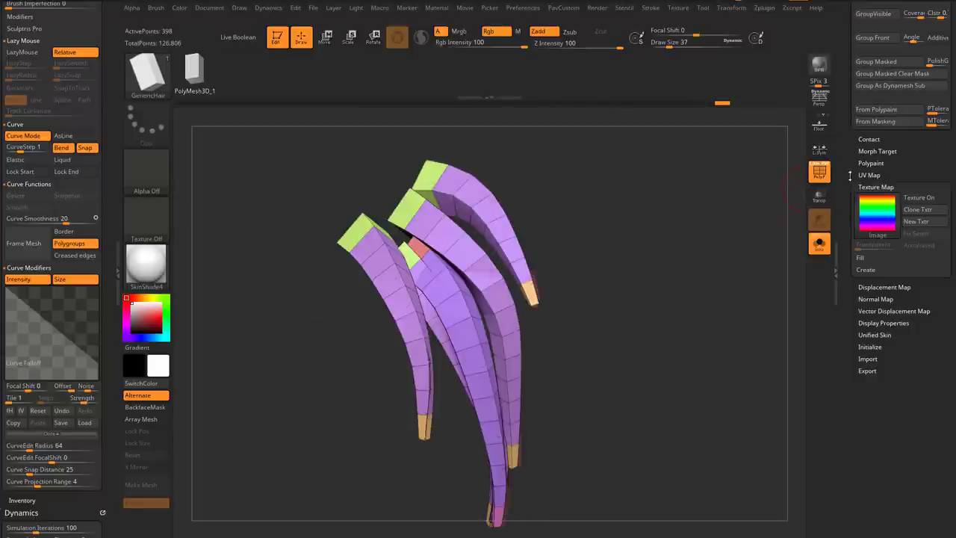
- Hide the unmasked points, then invert the visibility to show only the new tapered strands
left_click(871, 185, "shift")
left_click_drag(850, 178, 848, 277)
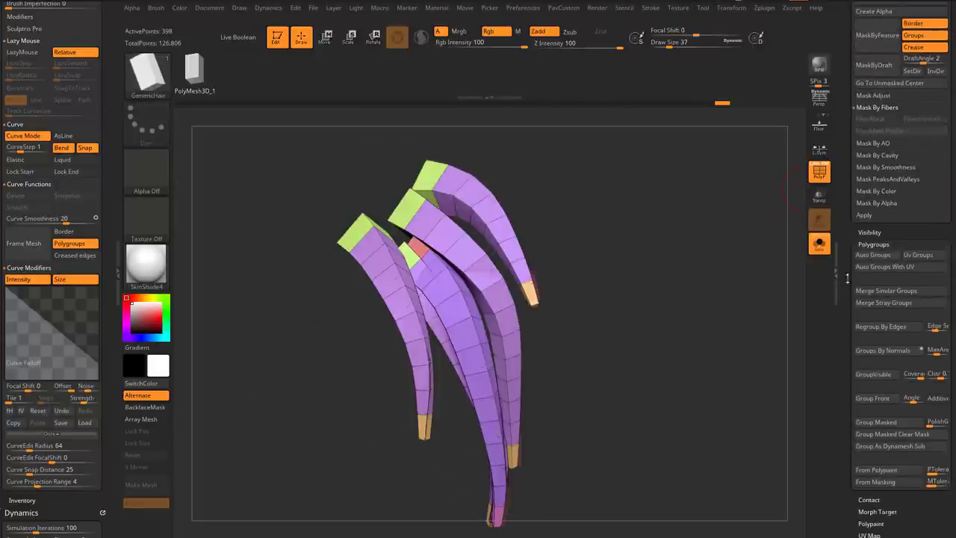
left_click(872, 243, "shift")
left_click(871, 233, "shift")
left_click(872, 244)
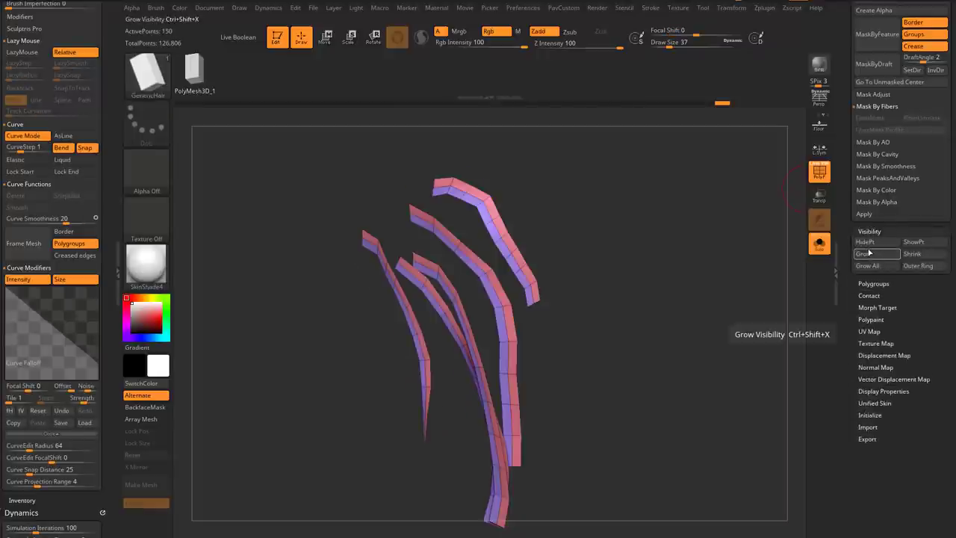
key("ctrl+shift")
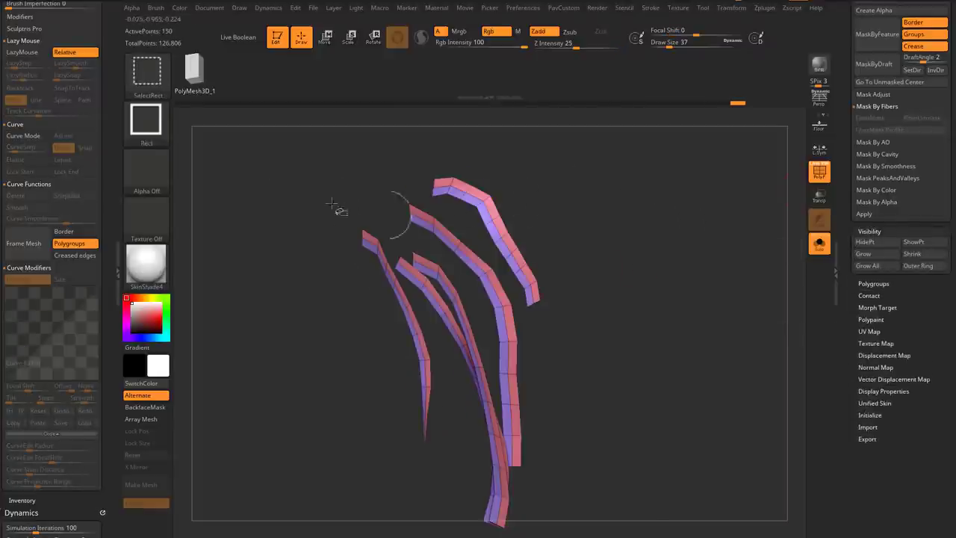
mouse_move(701, 231)
left_mouse_down("ctrl+shift")
mouse_move(645, 247)
mouse_move(716, 249)
left_mouse_up("ctrl+shift")
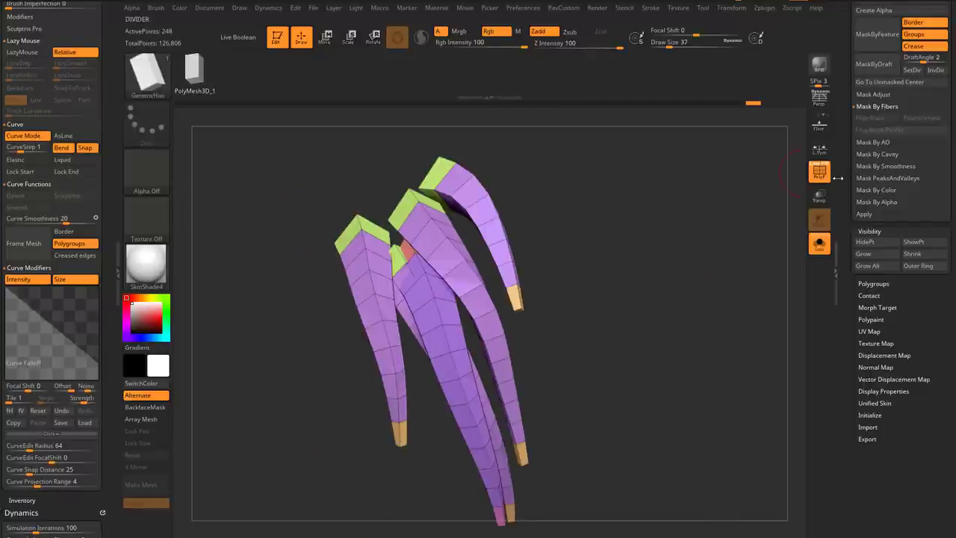
- Try deleting the hidden guide strips with Del Hidden from the Modify Topology options
left_click_drag(844, 180, 845, 316)
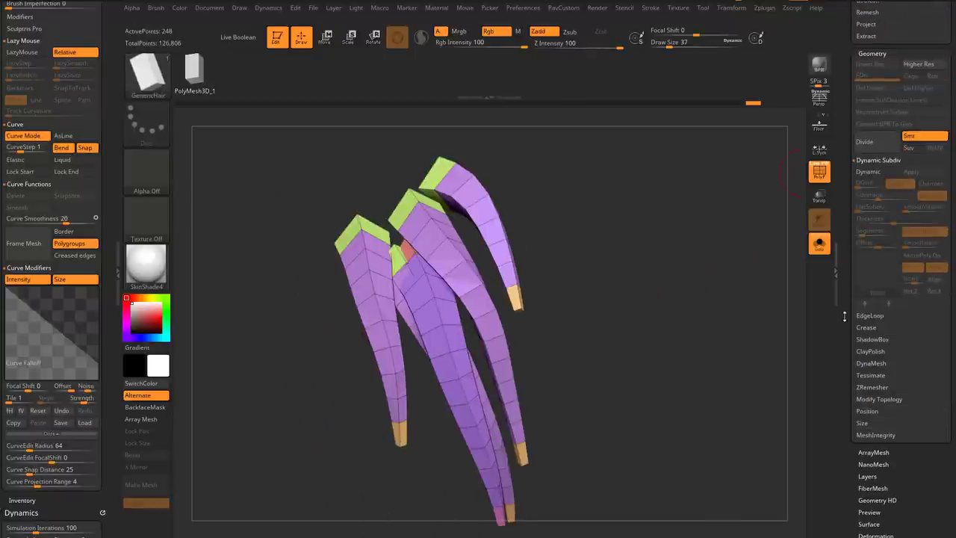
left_click(879, 399)
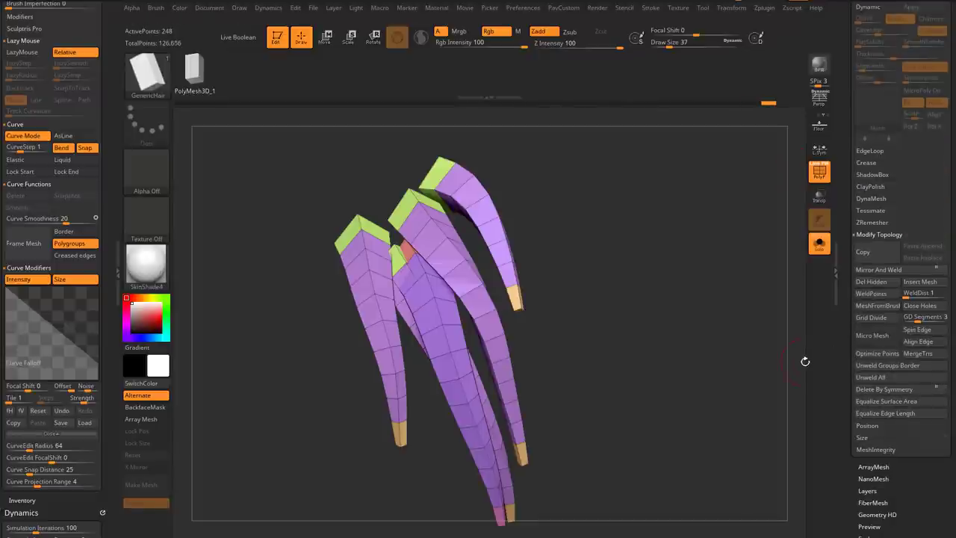
- Return to the subtool list and compare the Fibers50_01 and Fibers49 subtools, leaving Fibers49 selected
left_click_drag(842, 301, 845, 383)
left_click(861, 170, "shift")
left_click(862, 162, "shift")
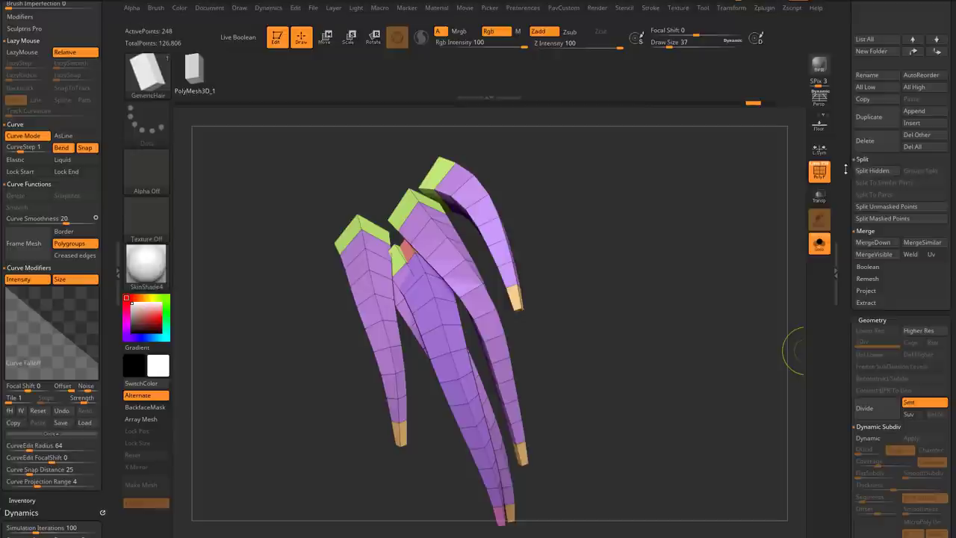
left_click_drag(846, 169, 846, 237)
left_click(869, 287)
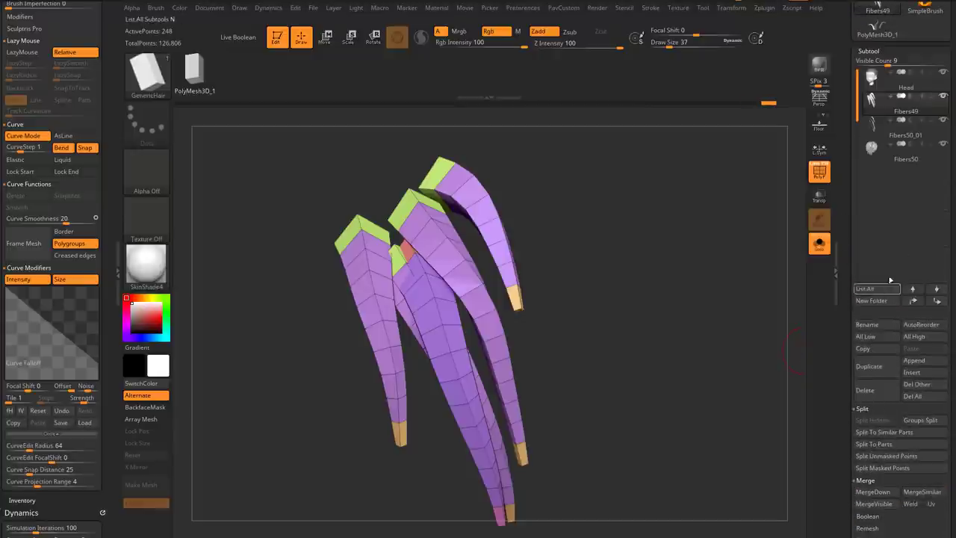
left_click(901, 136)
left_click(898, 110)
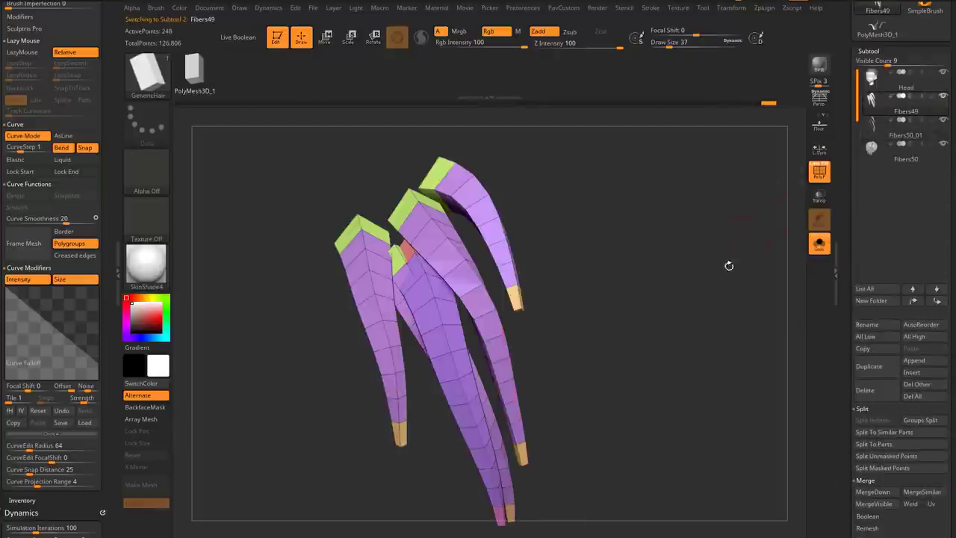
- With the Standard brush active, roll Fibers49 back to the start of its undo history and isolate the full set of strands
mouse_move(729, 266)
left_mouse_down("alt")
mouse_move(707, 248)
mouse_move(754, 269)
mouse_move(734, 252)
mouse_move(731, 261)
left_mouse_up("alt")
left_click(818, 245)
key("shift+f")
key("b")
key("s")
key("t")
mouse_move(769, 56)
left_mouse_down()
mouse_move(534, 57)
mouse_move(164, 81)
left_mouse_up()
left_click(819, 244)
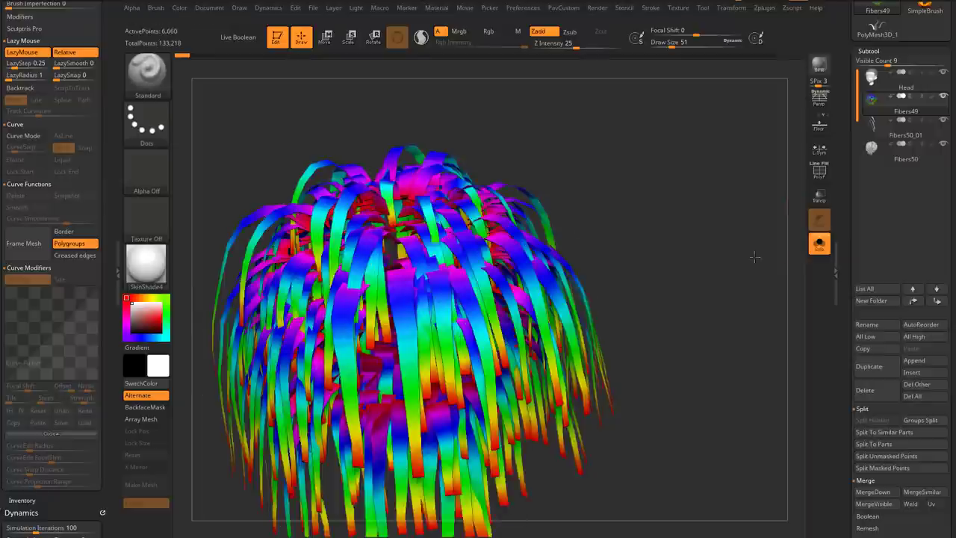
- Delete the leftover Fibers50_01 subtool, reselect Fibers49 and show its wireframe
left_click(875, 131)
left_click_drag(844, 178, 843, 116)
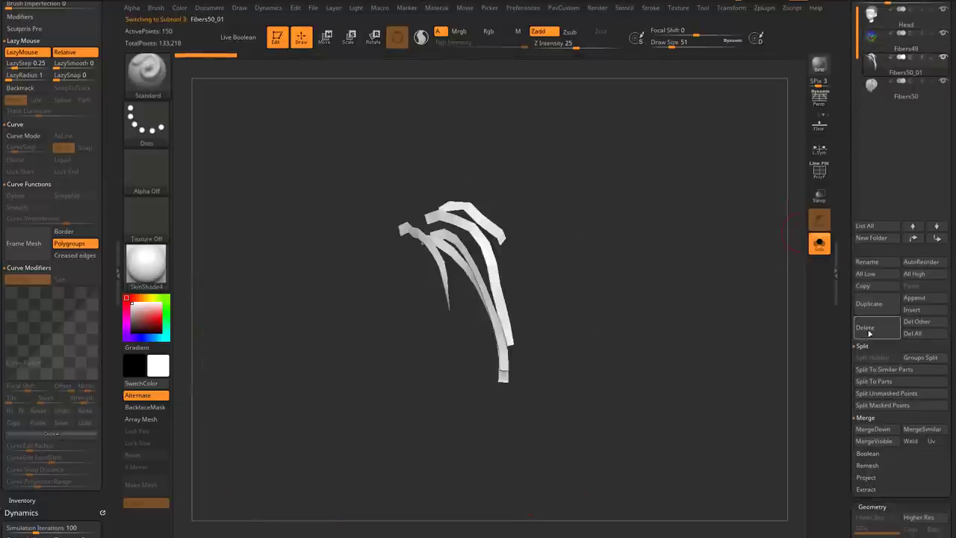
left_click(869, 330)
left_click(819, 349)
left_click_drag(844, 269, 844, 460)
left_click(899, 238)
key("shift+f")
left_click_drag(758, 224, 740, 242)
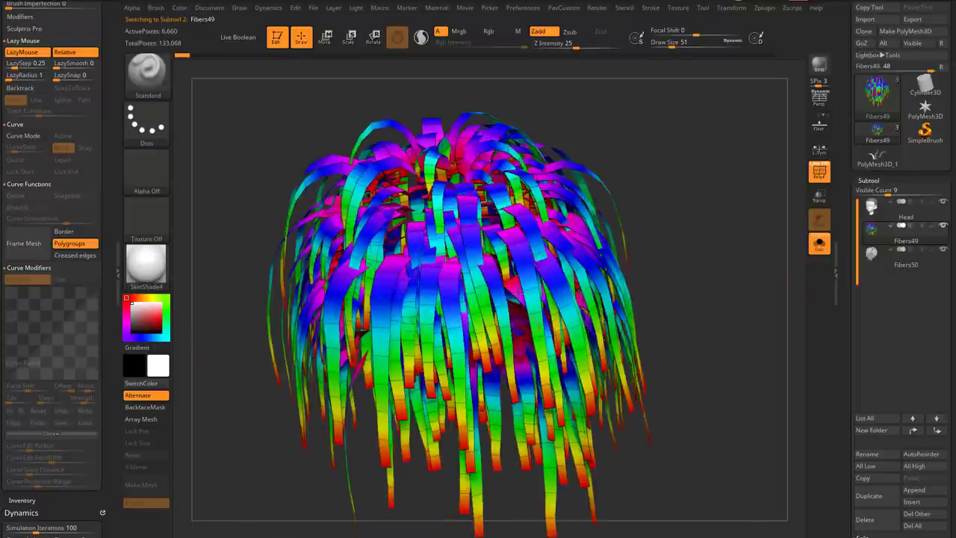
left_click_drag(713, 271, 738, 279, "alt")
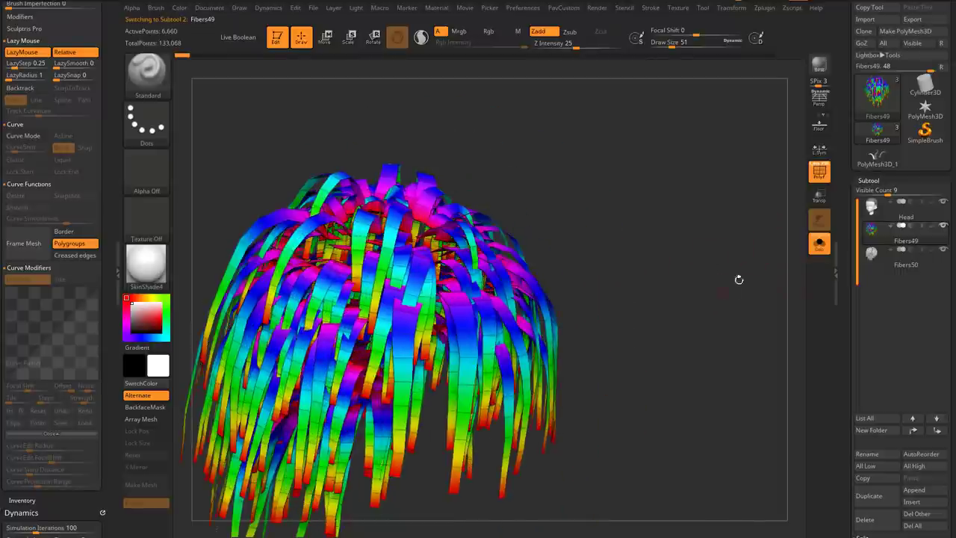
left_click_drag(844, 277, 842, 147)
left_click(874, 79, "shift")
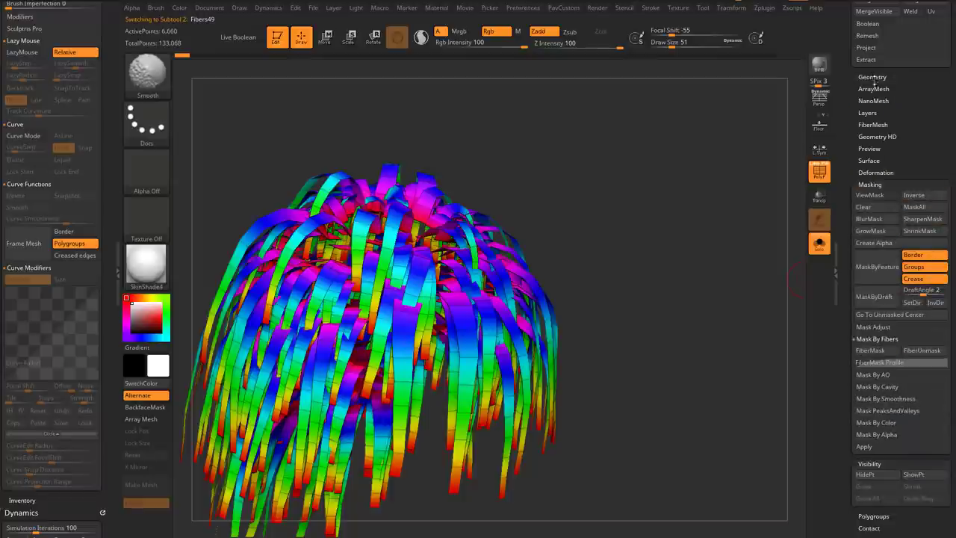
left_click_drag(871, 178, 846, 107)
left_click(867, 182, "shift")
left_click(871, 123, "shift")
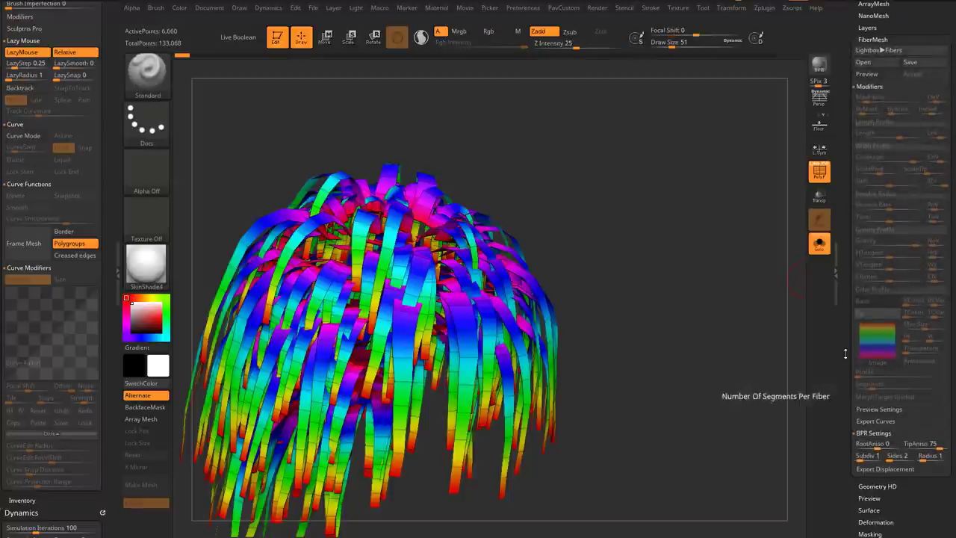
left_click_drag(845, 354, 844, 509)
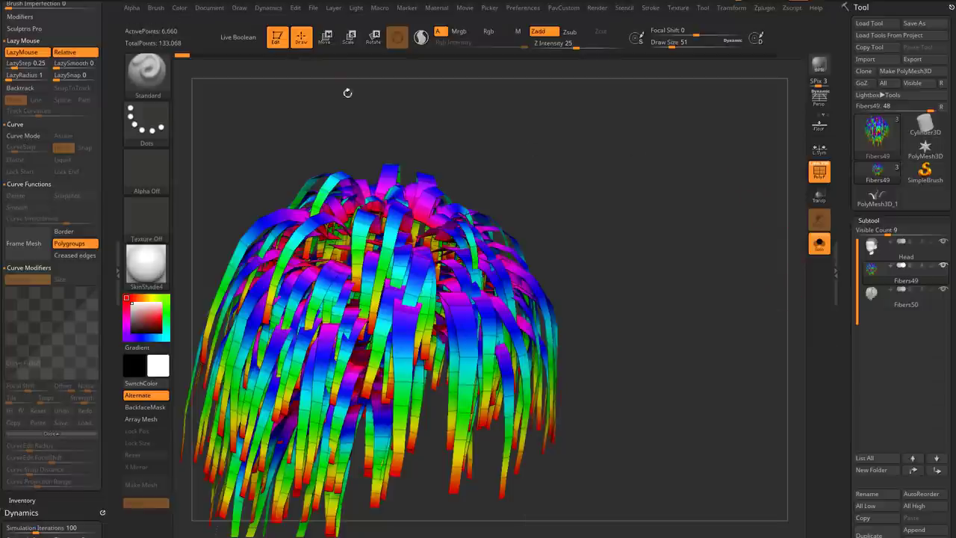
- Clear the canvas and draw a Plane3D primitive on it in edit mode
left_click(284, 43)
key("ctrl+n")
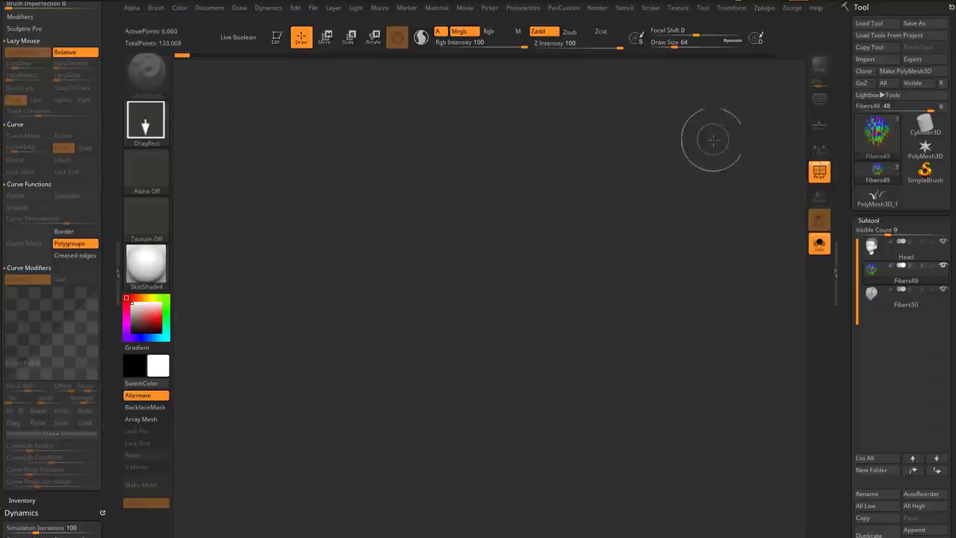
left_click(913, 133)
left_click(877, 138)
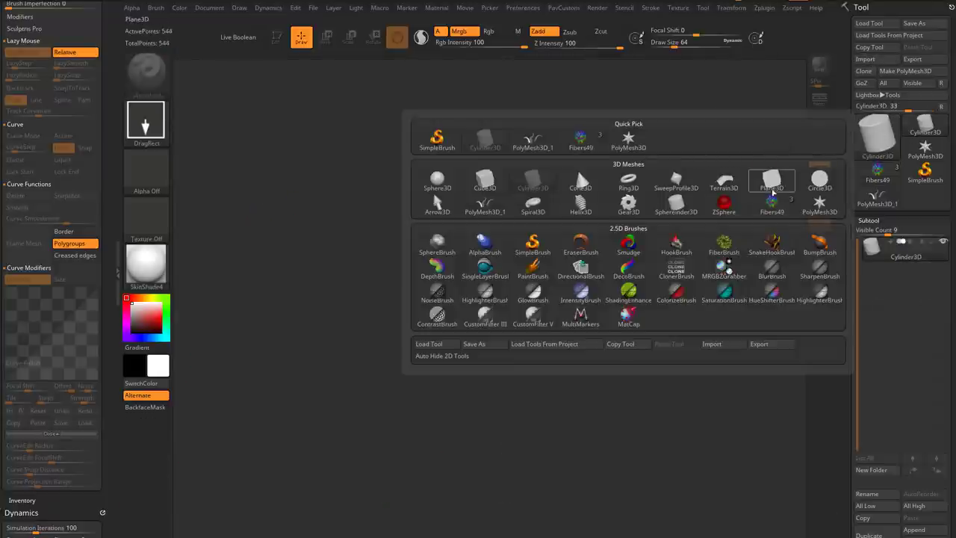
left_click(772, 192)
left_click_drag(489, 278, 515, 396)
left_click(277, 45)
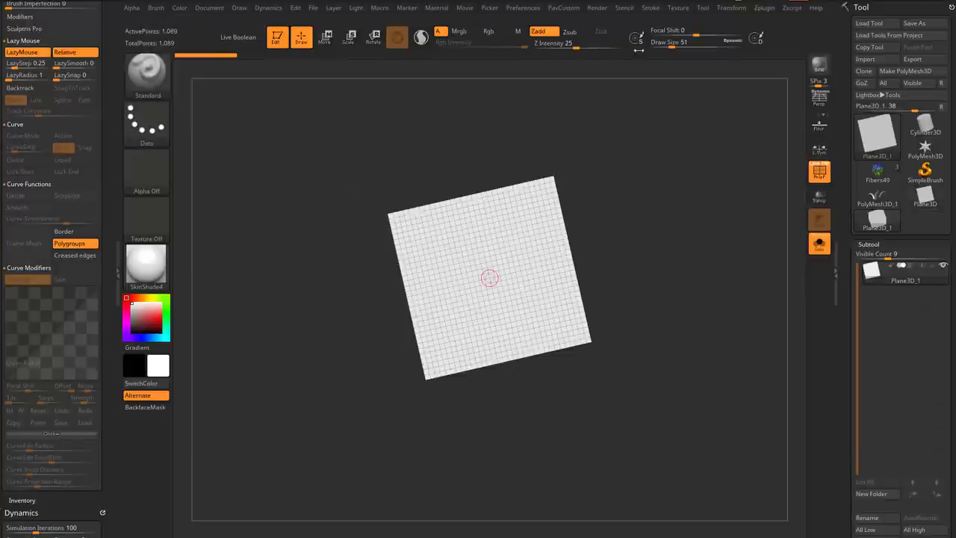
- Convert the plane to a PolyMesh3D and assign one vertical half to its own polygroup
left_click(915, 72)
left_click_drag(684, 191, 683, 229, "shift")
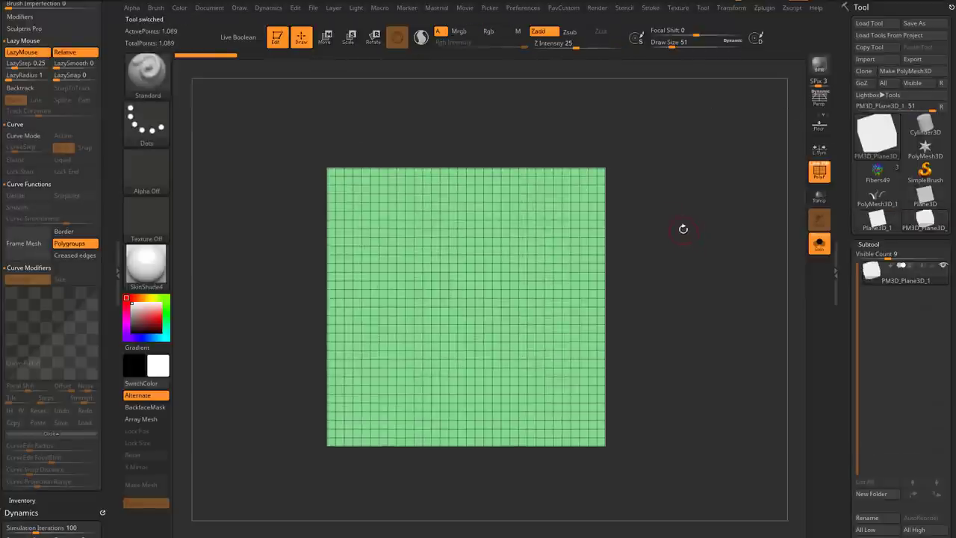
mouse_move(666, 136)
left_mouse_down("ctrl+shift")
mouse_move(503, 459)
mouse_move(467, 461)
left_mouse_up("ctrl+shift")
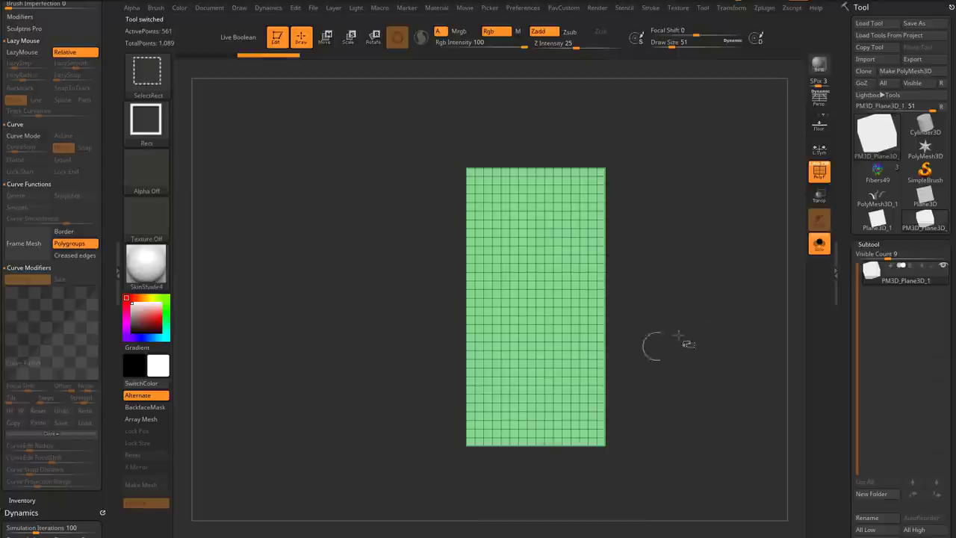
key("ctrl+w")
left_click(684, 330, "ctrl+shift")
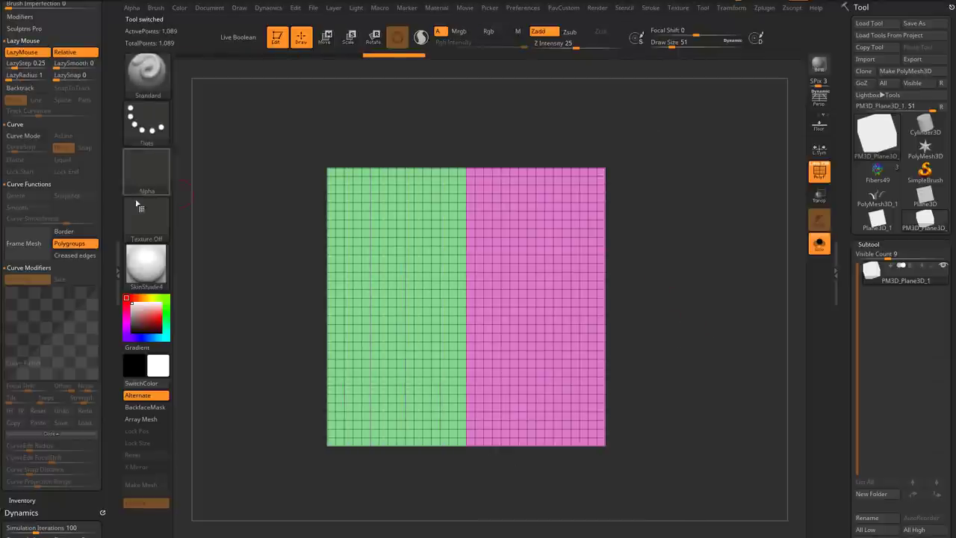
- Frame the plane with a curve along its polygroup border and apply the GenericHair brush to that curve
left_click_drag(110, 192, 70, 143)
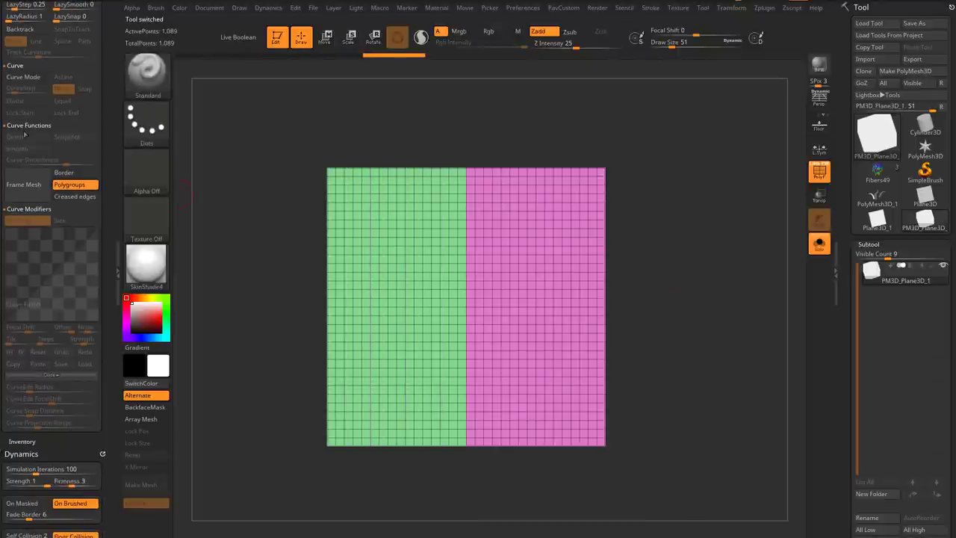
left_click_drag(111, 188, 111, 297)
left_click(27, 296)
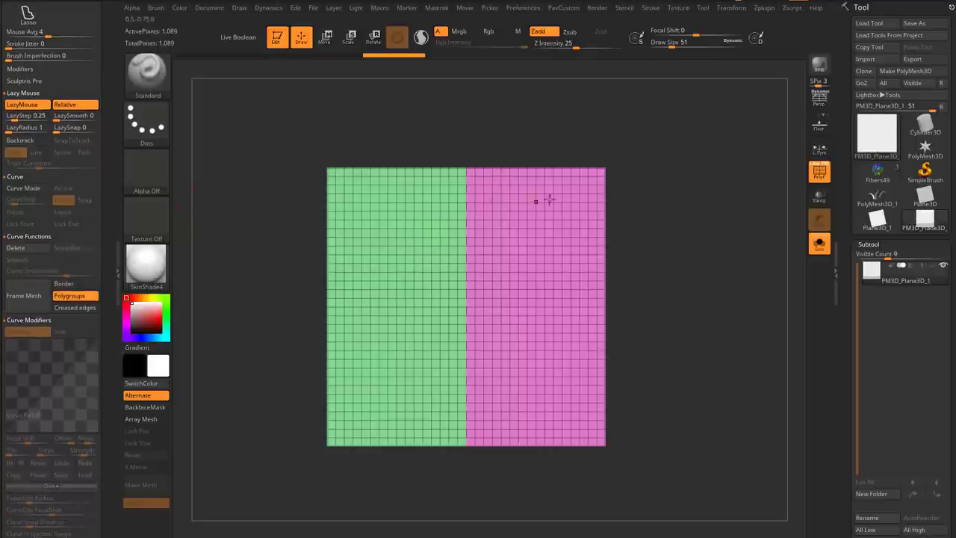
left_click_drag(647, 178, 612, 174, "alt")
key("b")
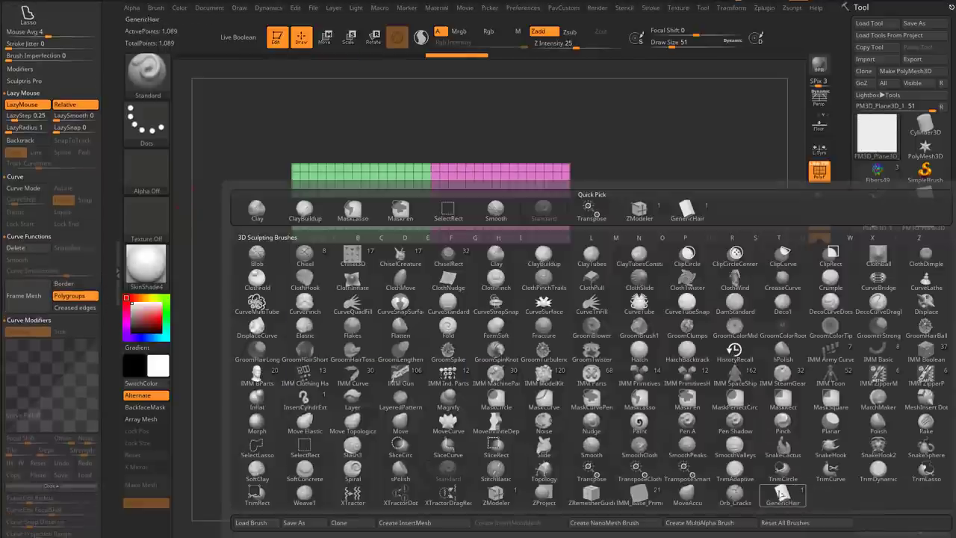
left_click(782, 495)
left_click(430, 272)
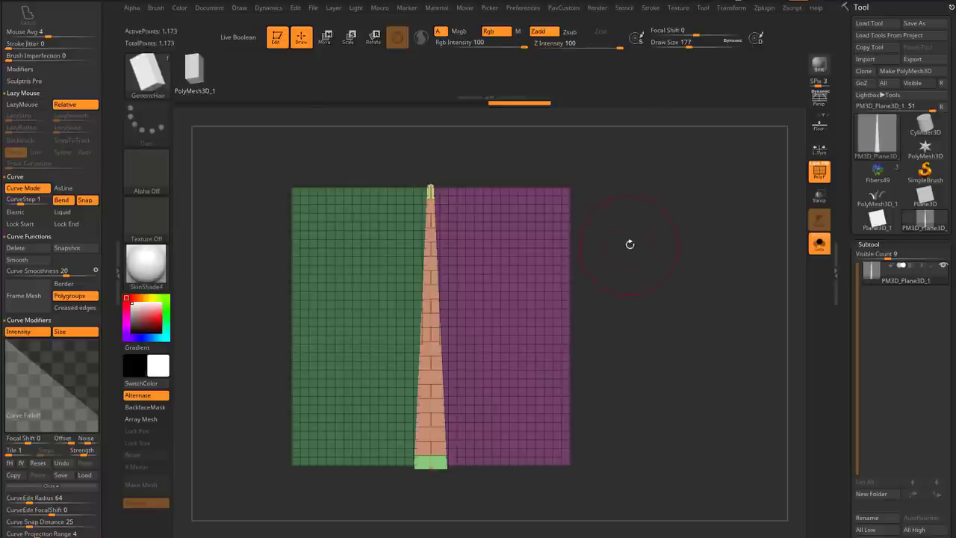
- Split the masked plane from the tapered strand into its own subtool and turn off Solo to show both
mouse_move(630, 244)
left_mouse_down()
mouse_move(585, 272)
mouse_move(632, 256)
mouse_move(655, 232)
mouse_move(659, 251)
mouse_move(627, 259)
left_mouse_up()
left_click_drag(851, 307, 849, 211)
left_click_drag(849, 266, 845, 249)
left_click(865, 289, "shift")
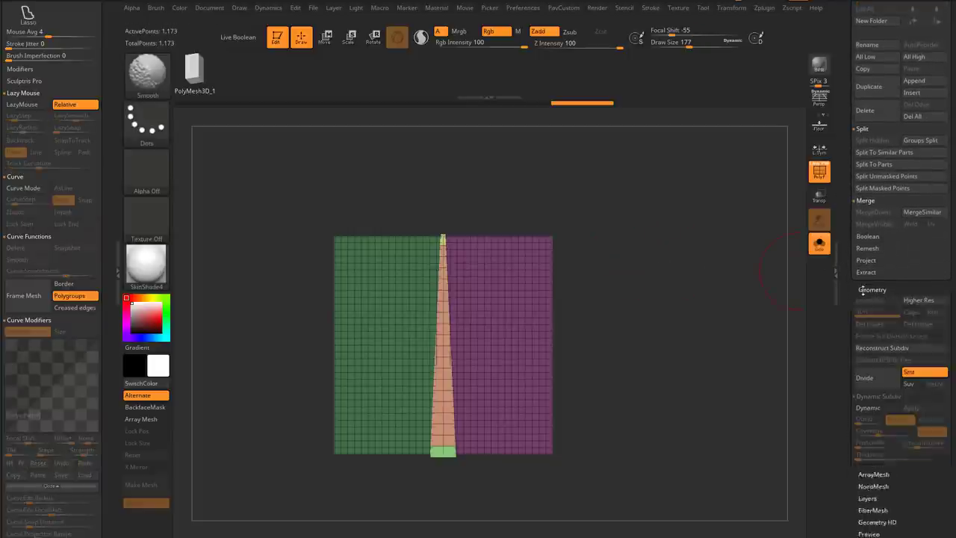
left_click_drag(849, 282, 846, 233)
scroll(859, 262, "up", 5)
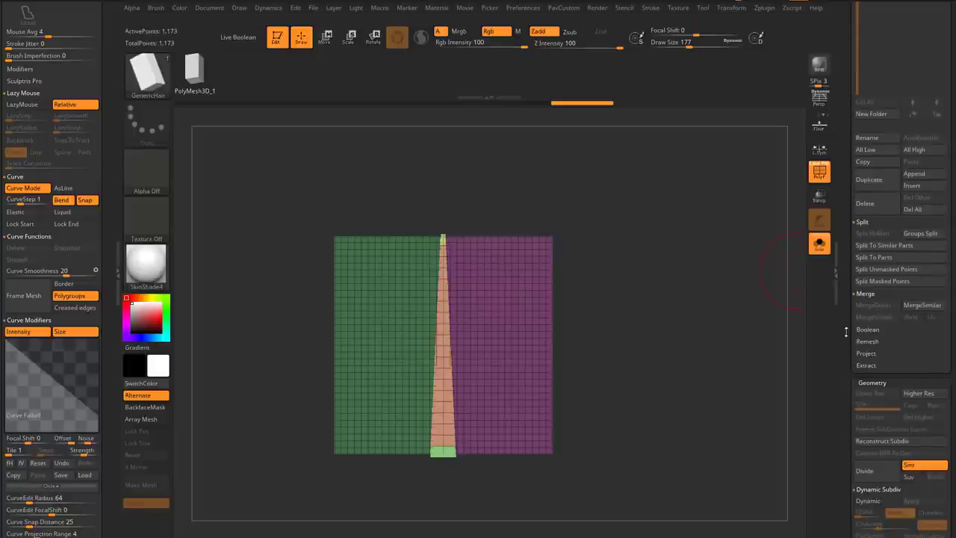
left_click(915, 230)
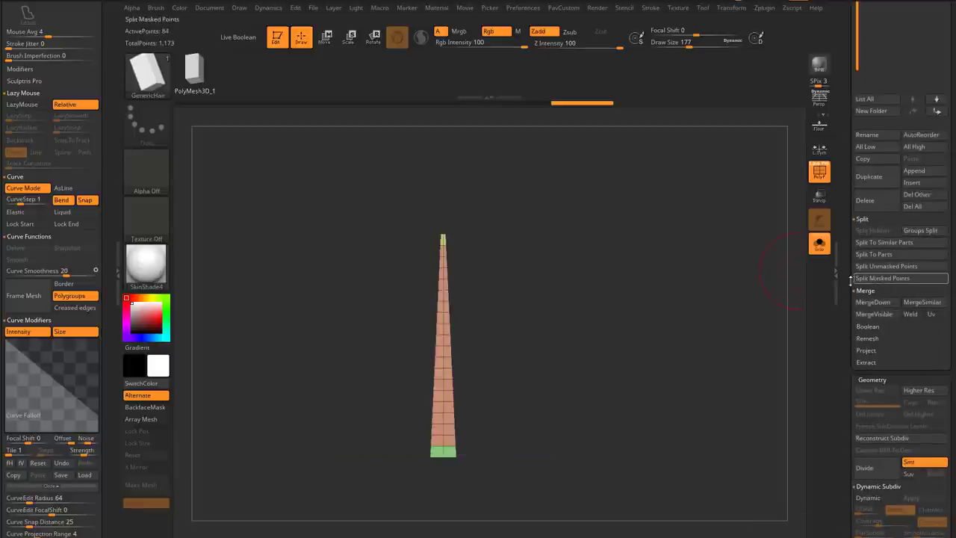
scroll(848, 258, "up", 5)
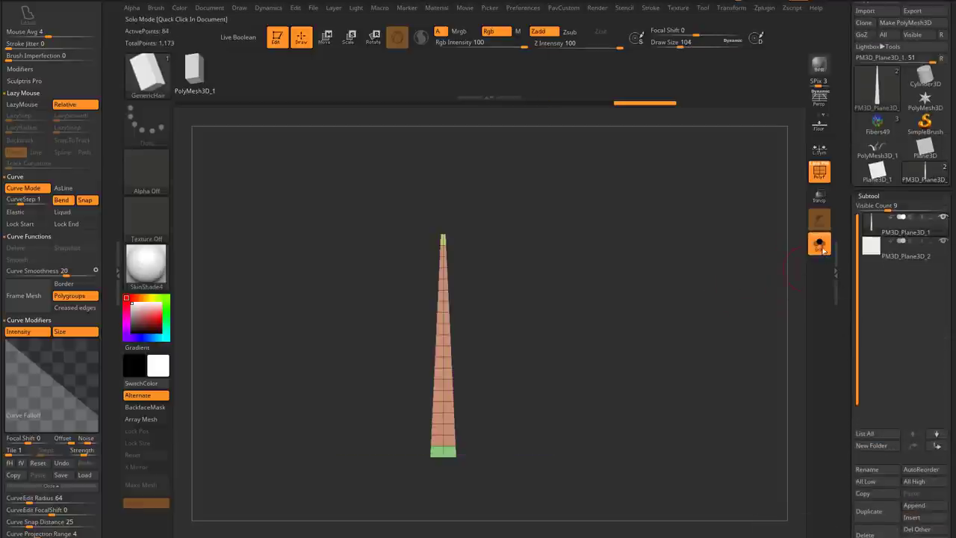
left_click(822, 248)
left_click_drag(696, 298, 720, 304, "alt")
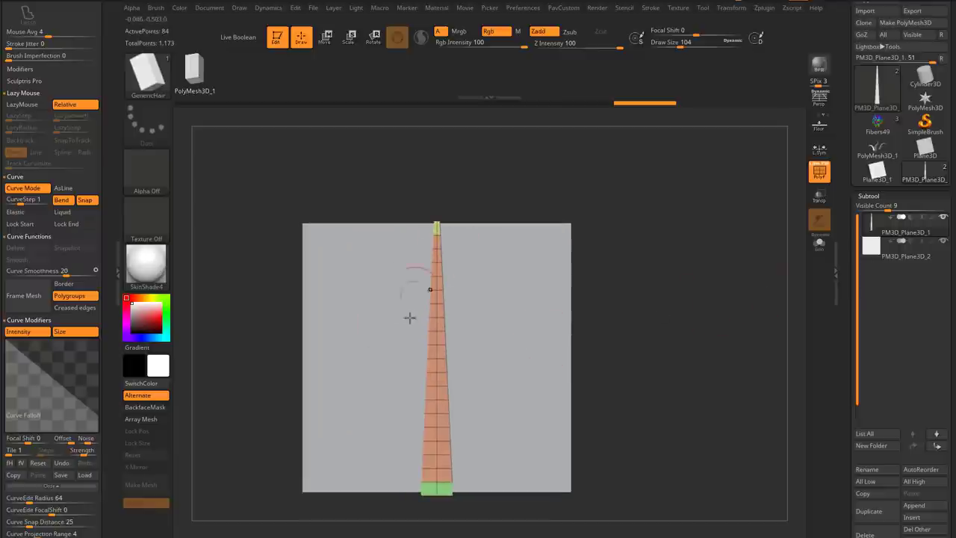
- Scale the tapered strand with the gizmo to make it much wider and deeper without changing its length
scroll(846, 330, "down", 8)
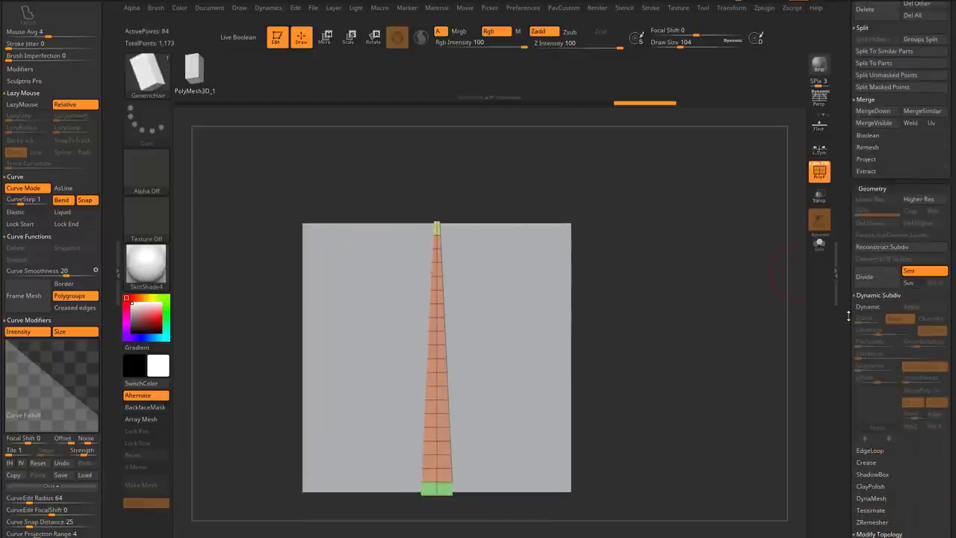
scroll(849, 316, "down", 10)
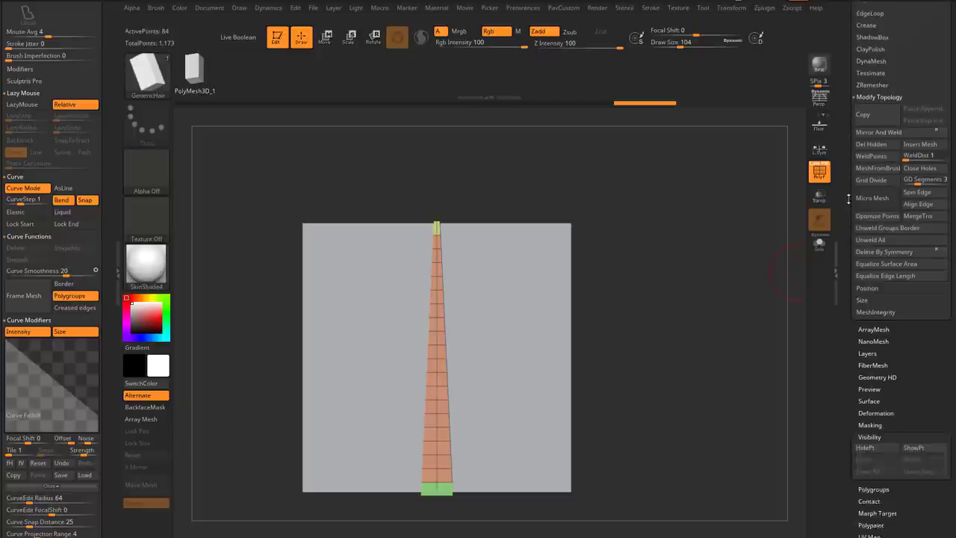
scroll(859, 299, "down", 3)
left_click(870, 321)
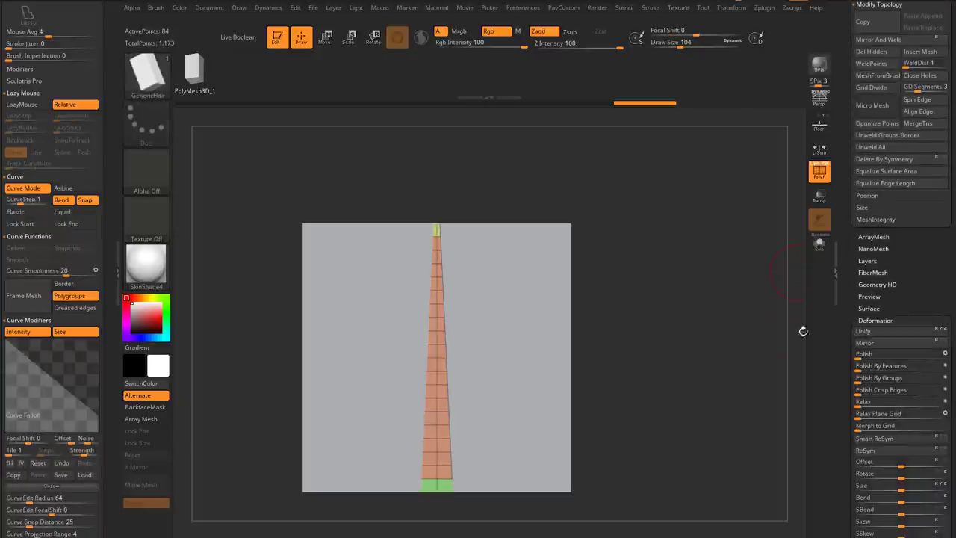
left_click_drag(738, 291, 747, 284, "alt")
left_click_drag(706, 246, 699, 301)
key("w")
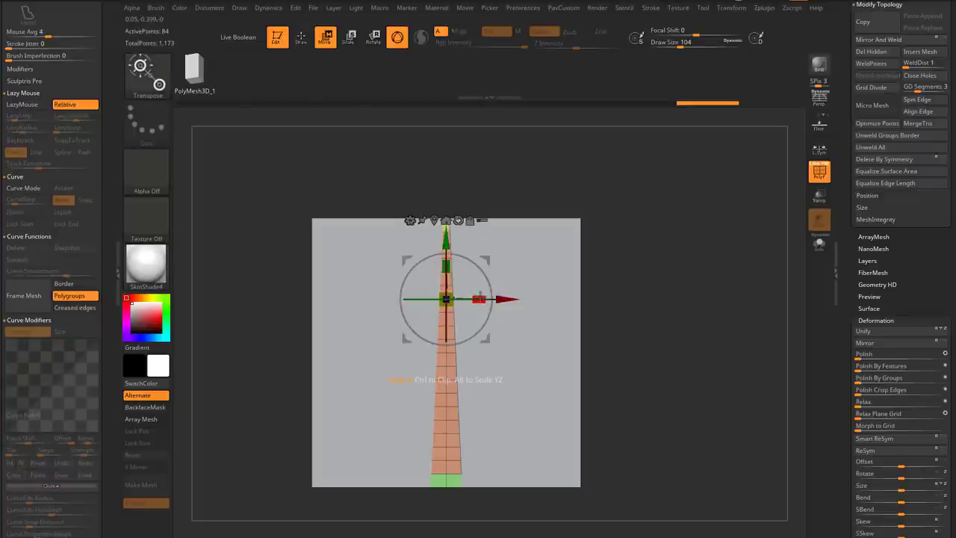
left_click_drag(478, 298, 514, 299)
left_click_drag(613, 288, 755, 168, "alt")
left_click_drag(654, 258, 651, 294)
left_click_drag(473, 280, 488, 275)
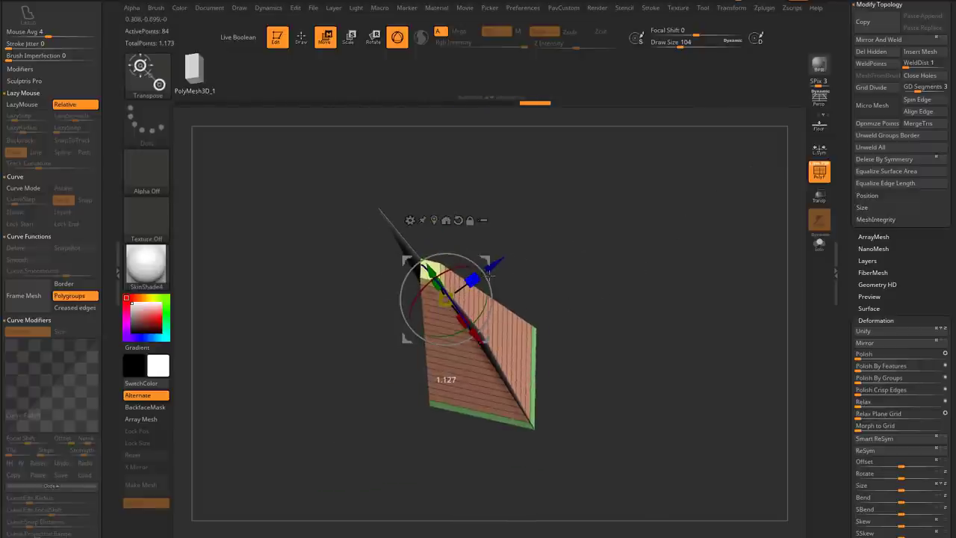
- Return to Draw mode and hide the plane subtool so only the enlarged tapered strand is shown
key("q")
left_click_drag(590, 278, 691, 248)
left_click_drag(846, 242, 824, 431)
left_click(943, 202)
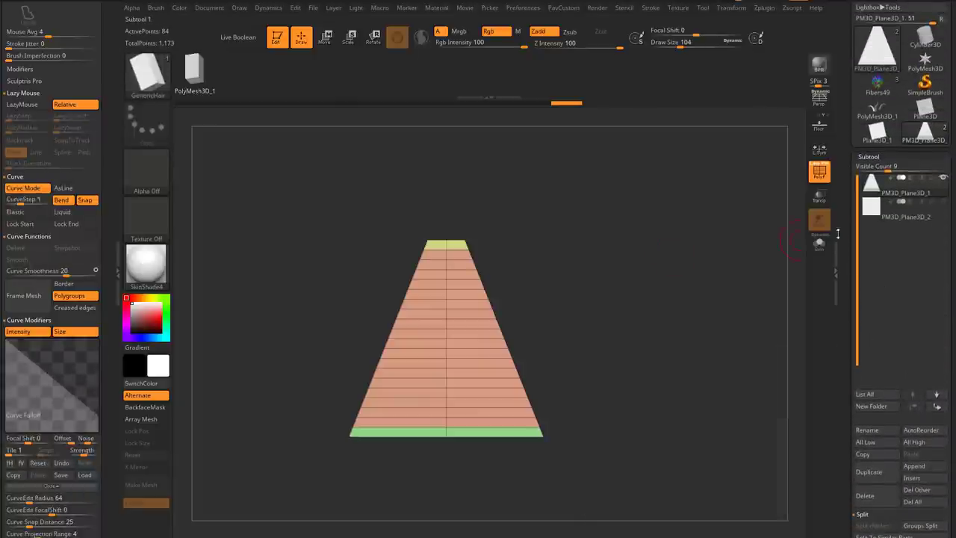
left_click_drag(756, 255, 776, 319, "alt")
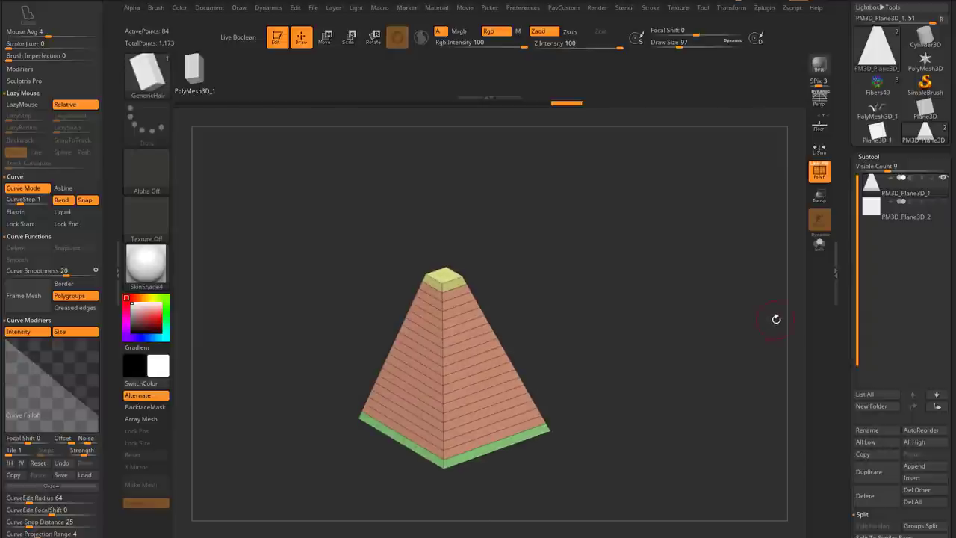
- Switch back to the Fibers49 hair tool and display only its Fibers49 subtool, with that subtool selected
left_click_drag(844, 277, 844, 348)
left_click(877, 173)
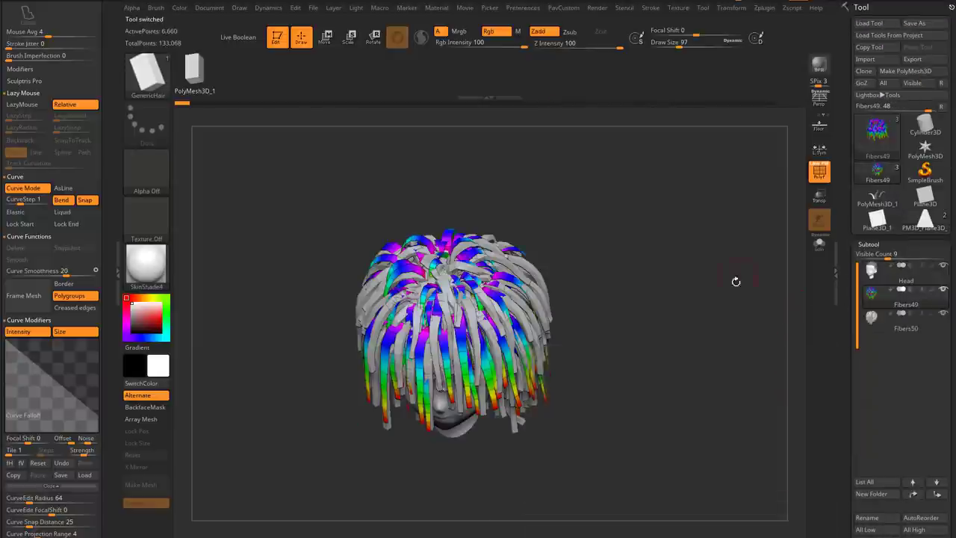
left_click_drag(737, 281, 742, 254)
left_click_drag(742, 254, 753, 202, "alt")
left_click(945, 289, "shift")
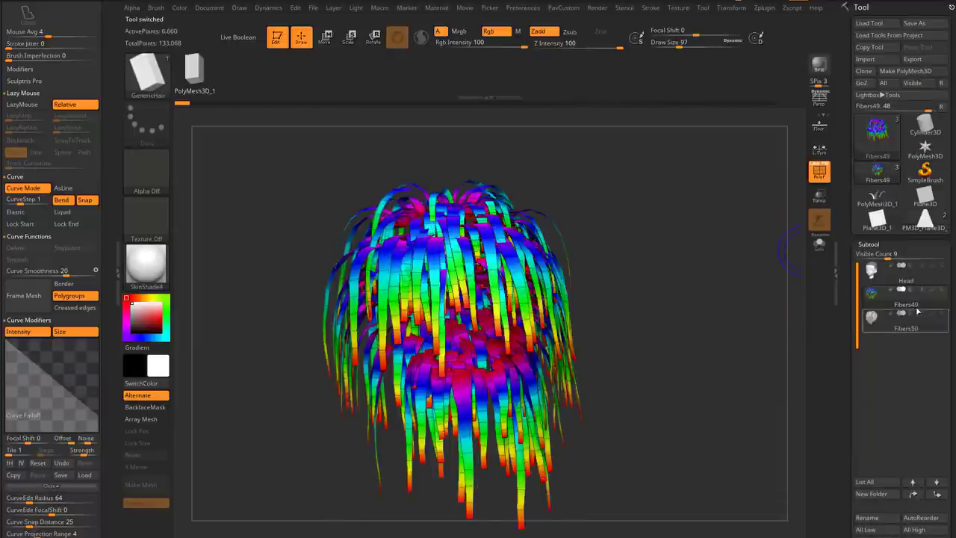
left_click(920, 315)
left_click(945, 292, "shift")
left_click(945, 292, "shift")
left_click(929, 307)
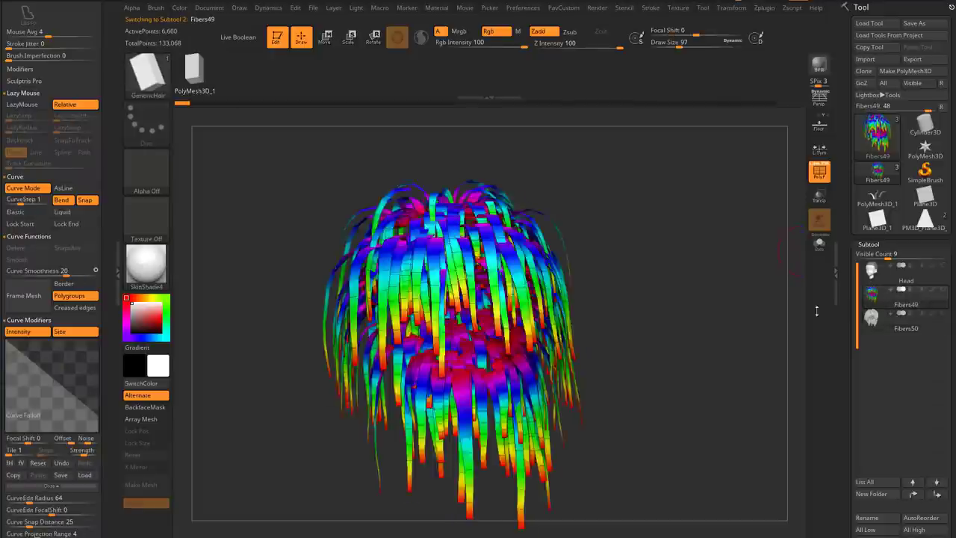
- Turn off the rainbow texture map on the Fibers49 hair and close the texture settings
left_click_drag(777, 314, 746, 304)
left_click_drag(845, 351, 850, 119)
left_click(880, 245, "shift")
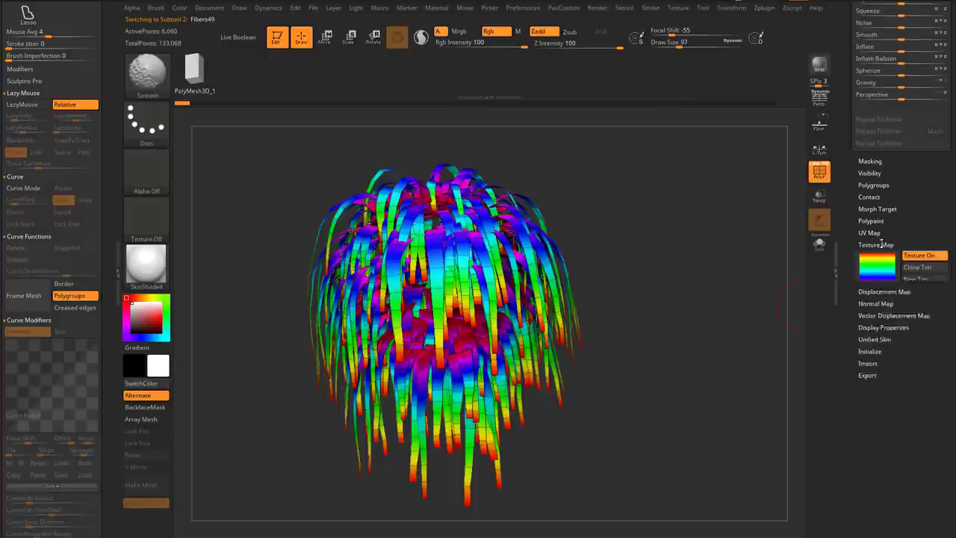
left_click(890, 262)
left_click(907, 257)
left_click(874, 244)
left_click_drag(849, 257, 847, 348)
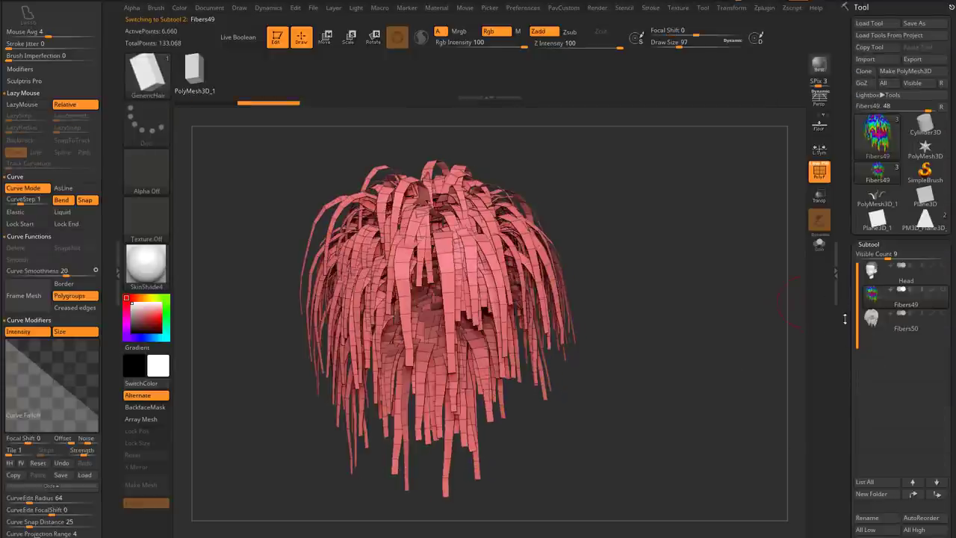
- Assign the tapered PM3D_Plane3D_1 strand as the Micro Mesh of the Fibers49 hair and accept the notice
left_click_drag(844, 319, 844, 186)
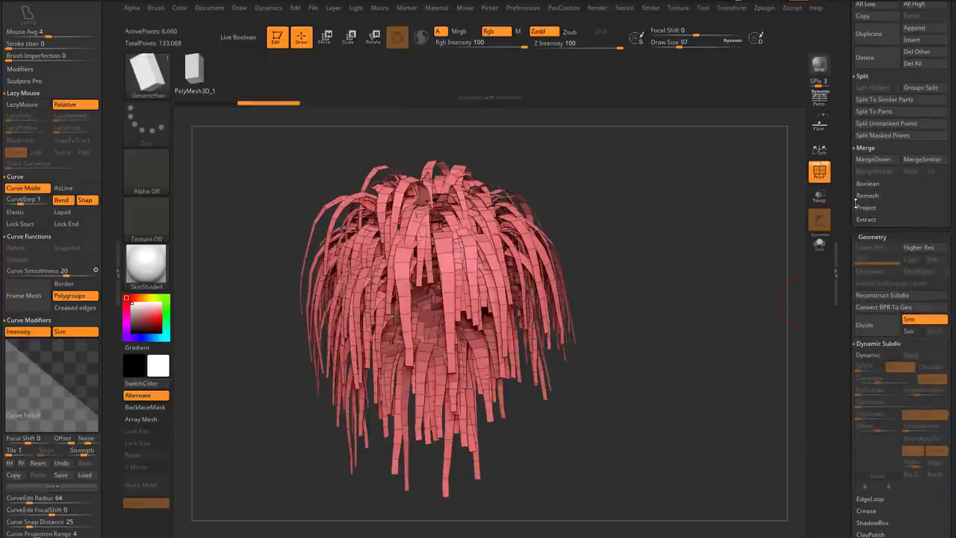
scroll(855, 203, "down", 10)
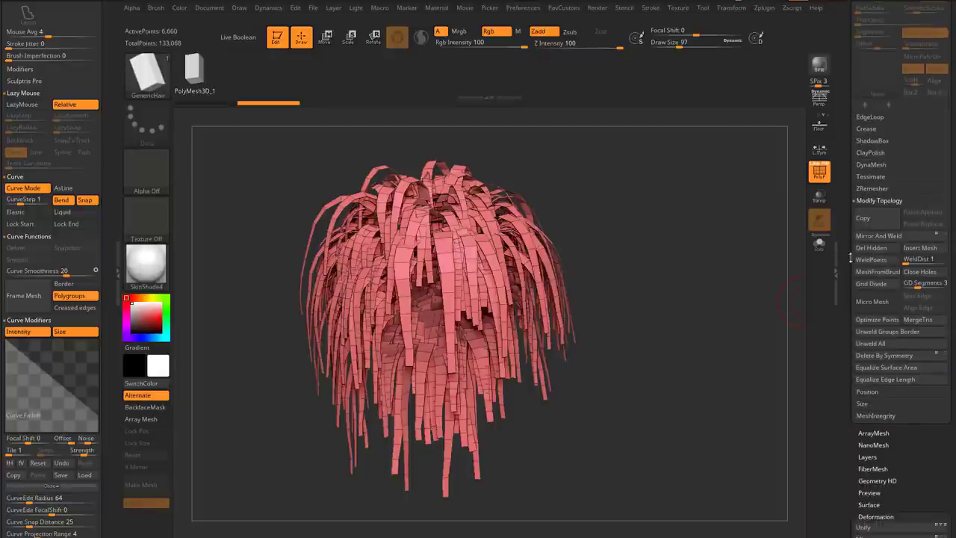
left_click(872, 301)
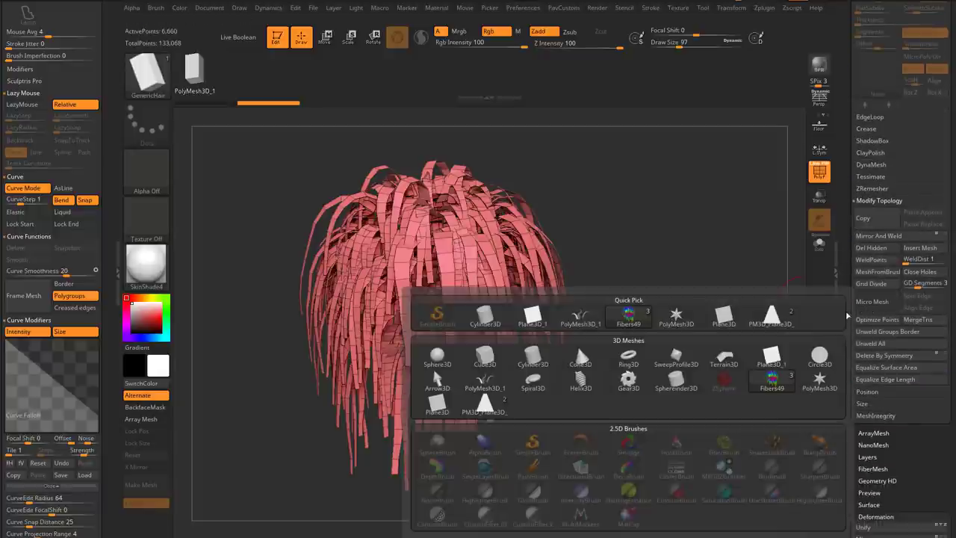
left_click(781, 319)
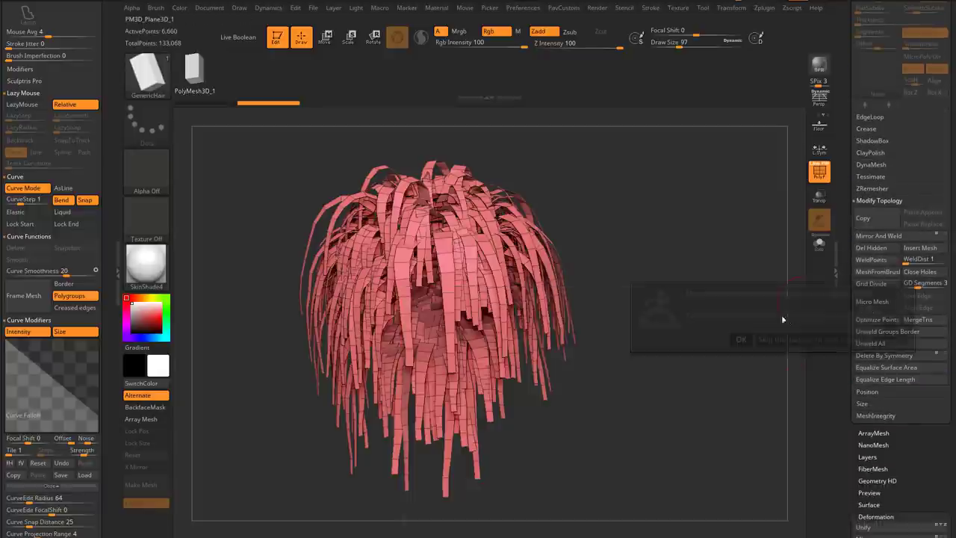
left_click(741, 339)
left_click_drag(725, 289, 739, 300)
- Enable Draw MicroMesh in the render properties and make a BPR render to preview the tapered strands on the hair
left_click(597, 9)
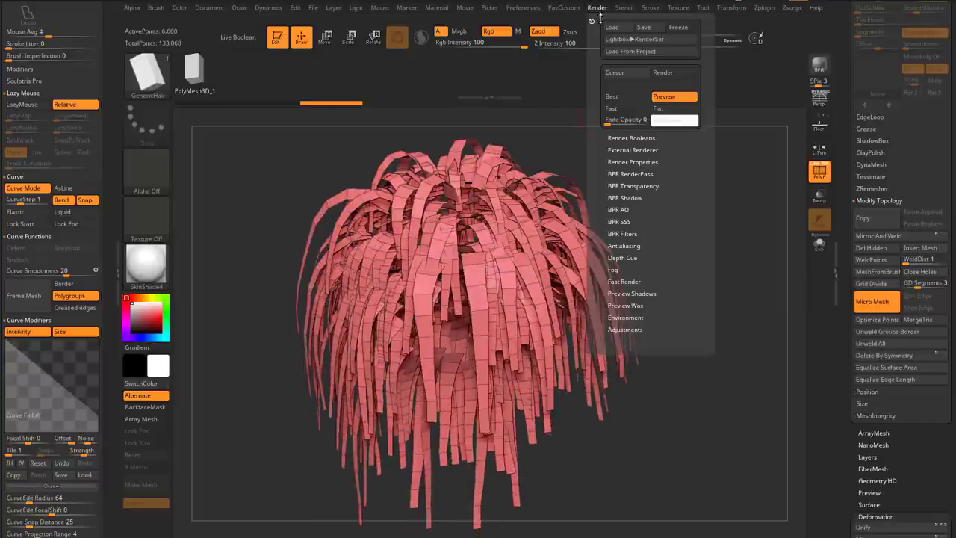
left_click(633, 162)
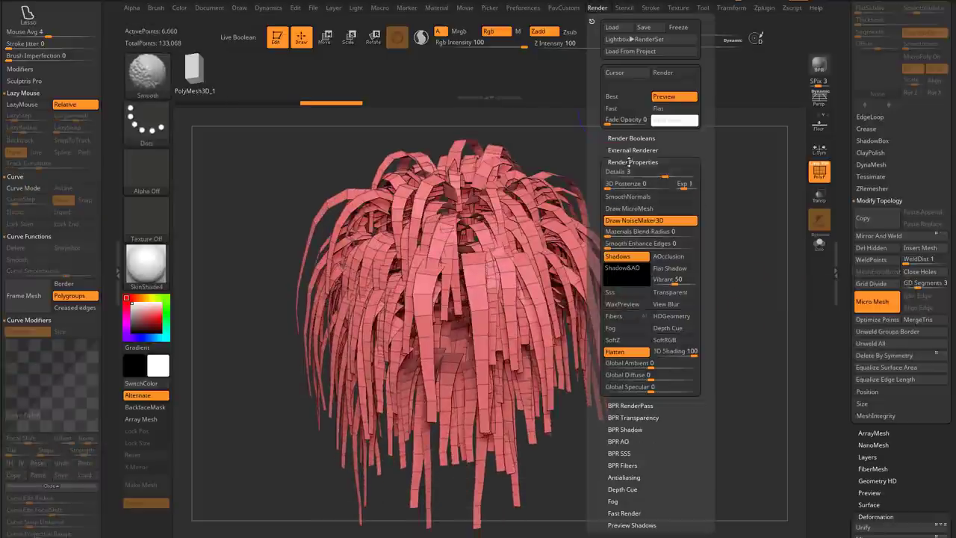
left_click(632, 210)
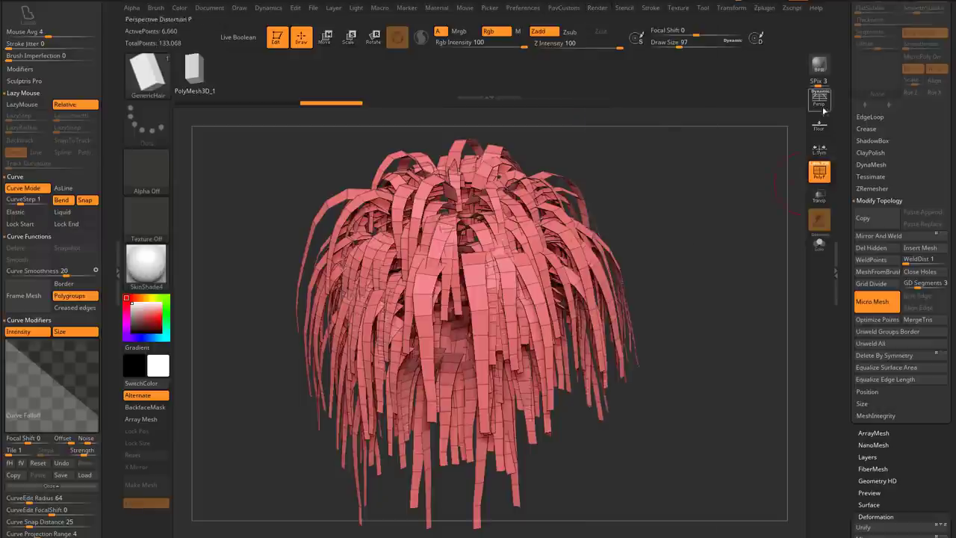
left_click(820, 66)
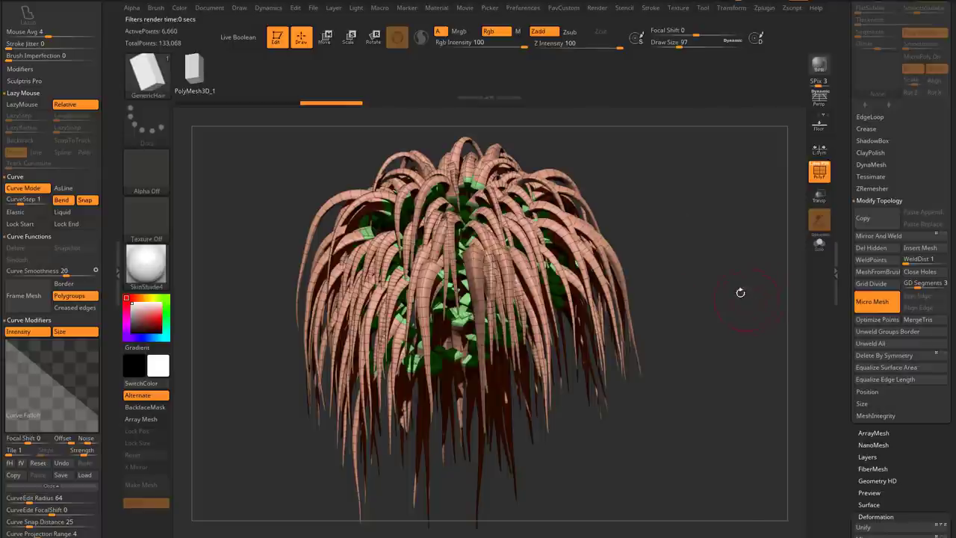
mouse_move(740, 293)
left_mouse_down()
mouse_move(781, 269)
mouse_move(694, 266)
mouse_move(726, 295)
mouse_move(743, 293)
mouse_move(733, 293)
left_mouse_up()
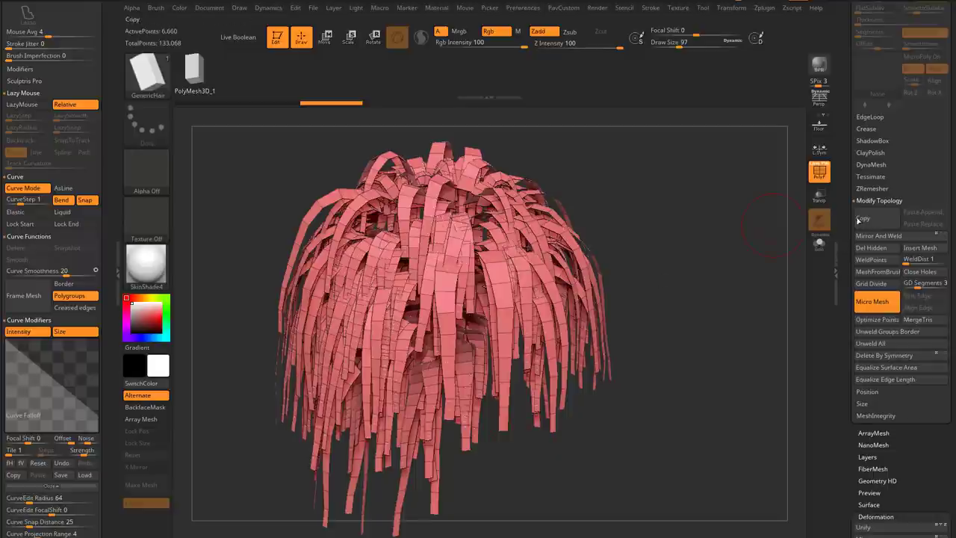
- Render the hair with BPR again from the current view and convert the BPR result to geometry
left_click_drag(850, 161, 852, 342)
left_click(820, 67)
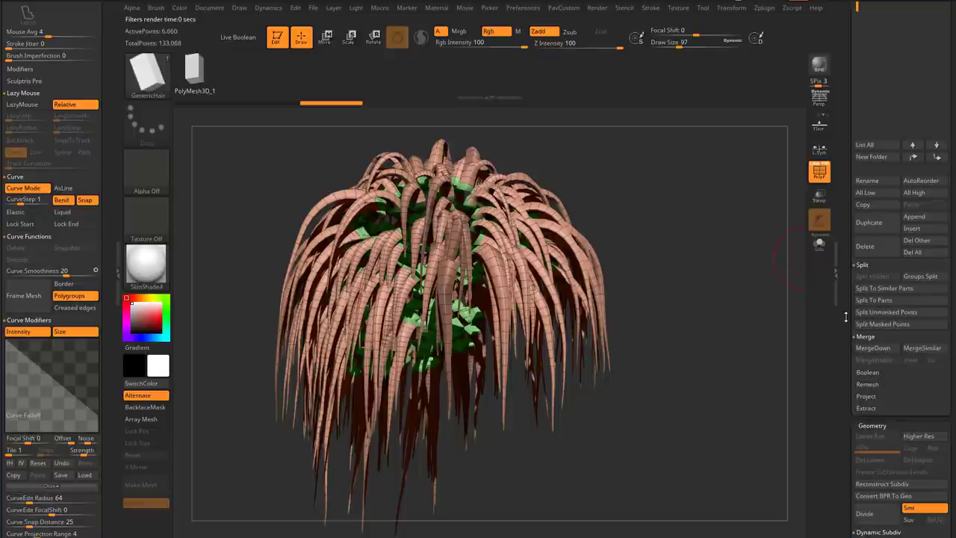
scroll(846, 316, "down", 5)
left_click(883, 289)
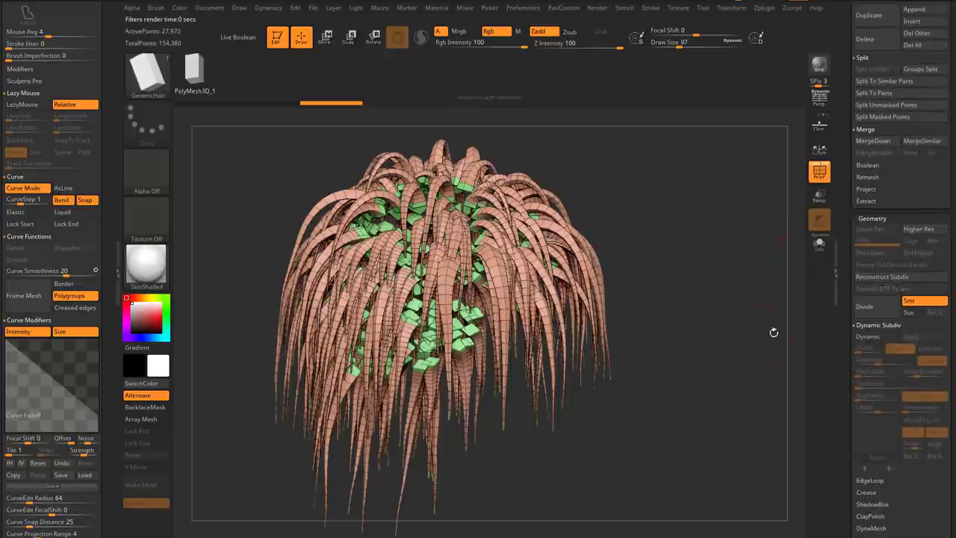
- Turn off the polygroup wireframe display and inspect the converted hair strands from other angles
left_click_drag(759, 277, 763, 253)
left_click_drag(762, 253, 784, 262)
left_click(819, 172)
left_click_drag(767, 219, 754, 298)
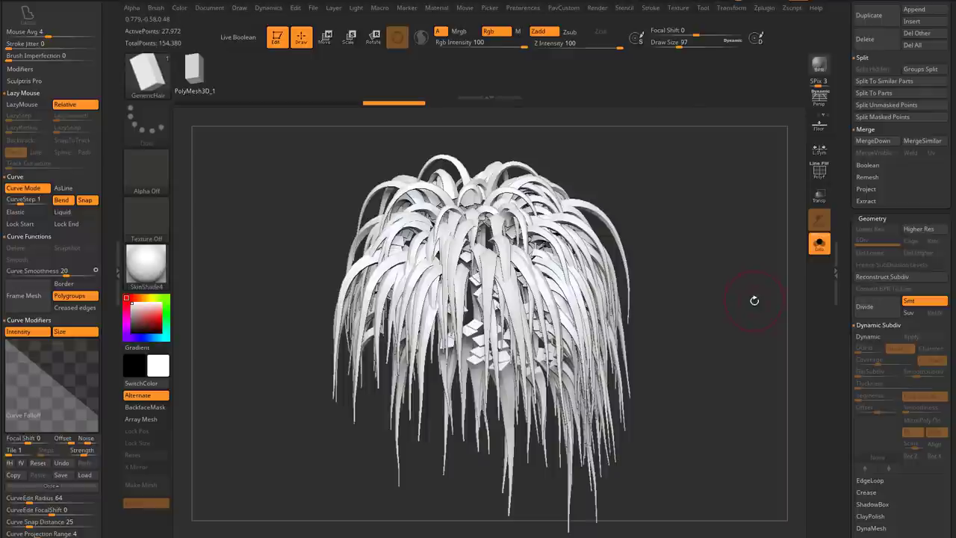
- Apply a small positive Inflate deformation to the converted hair to thicken its strands
key("space")
left_click_drag(843, 276, 845, 120)
left_click(877, 195, "shift")
left_click_drag(902, 383, 912, 381)
mouse_move(724, 342)
left_mouse_down()
mouse_move(778, 315)
mouse_move(698, 328)
mouse_move(729, 336)
mouse_move(745, 299)
mouse_move(749, 325)
mouse_move(736, 348)
mouse_move(728, 310)
left_mouse_up()
- Switch the active sculpting brush from GenericHair to the Standard brush
key("b")
key("s")
key("t")
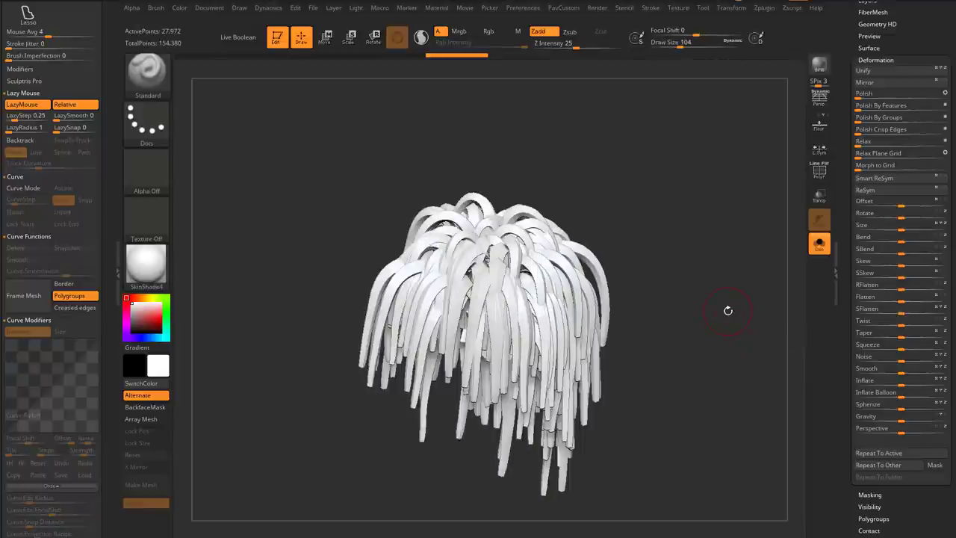